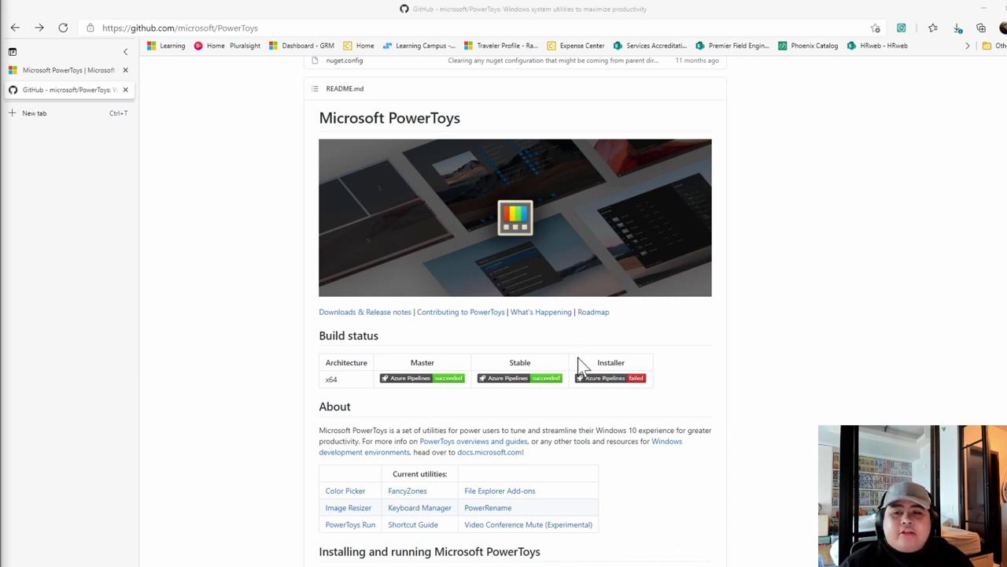
- Scroll the PowerToys README down to the 'Via GitHub with EXE' installation section
{"action": "scroll", "coordinate": [557, 366], "scroll_direction": "down", "scroll_amount": 3}
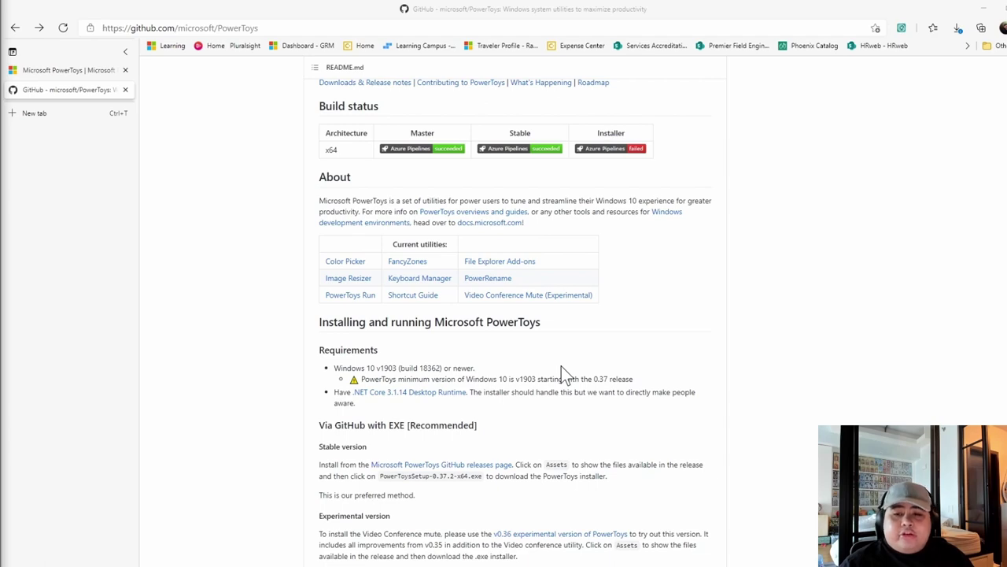
{"action": "scroll", "coordinate": [465, 226], "scroll_direction": "down", "scroll_amount": 1}
{"action": "scroll", "coordinate": [530, 258], "scroll_direction": "up", "scroll_amount": 3}
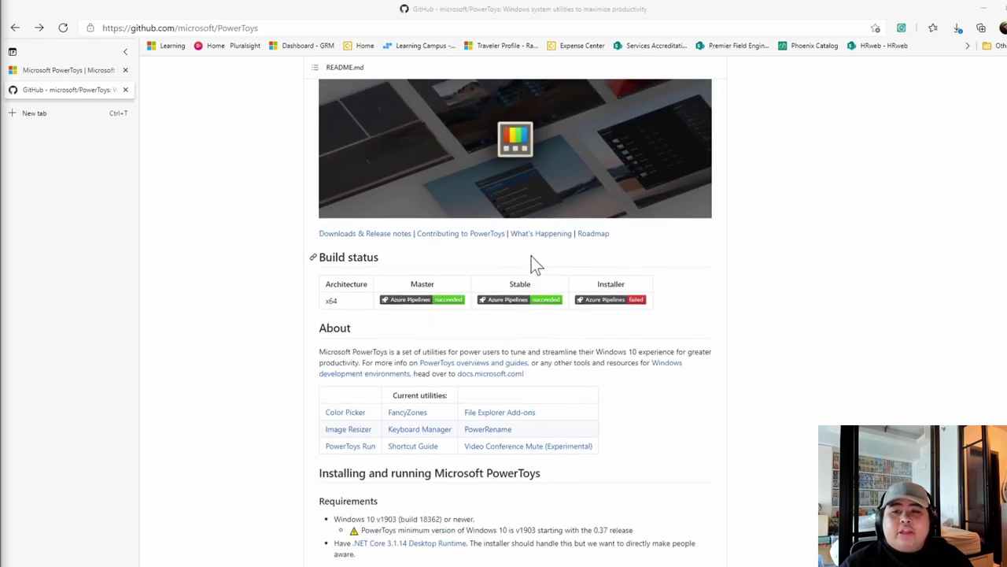
{"action": "scroll", "coordinate": [521, 319], "scroll_direction": "up", "scroll_amount": 6}
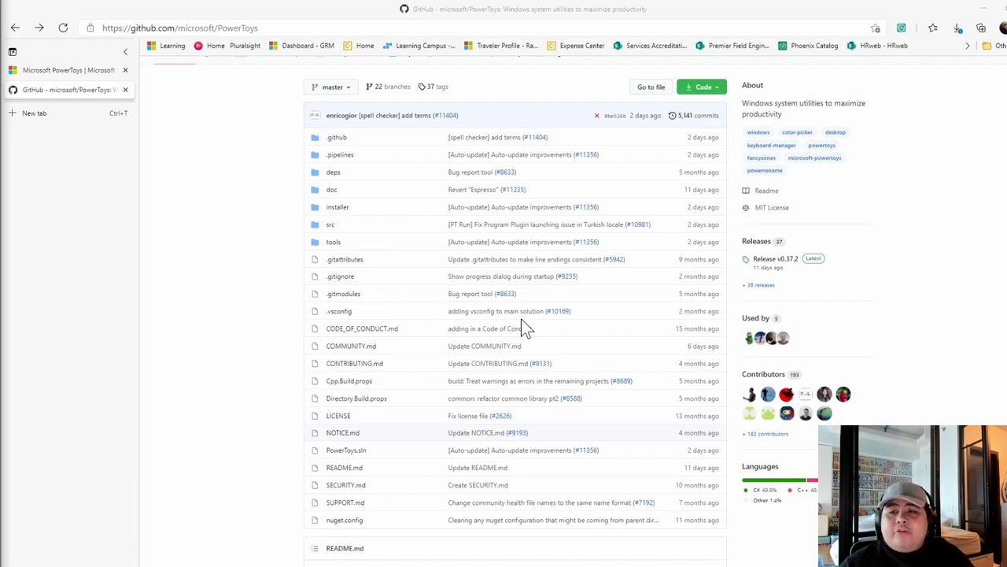
{"action": "scroll", "coordinate": [520, 326], "scroll_direction": "down", "scroll_amount": 6}
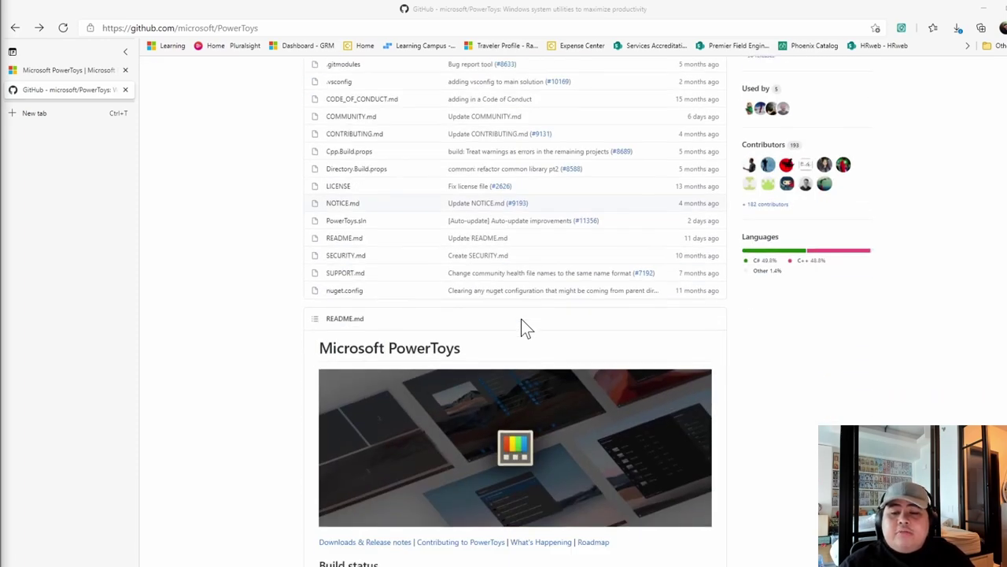
{"action": "scroll", "coordinate": [523, 329], "scroll_direction": "down", "scroll_amount": 4}
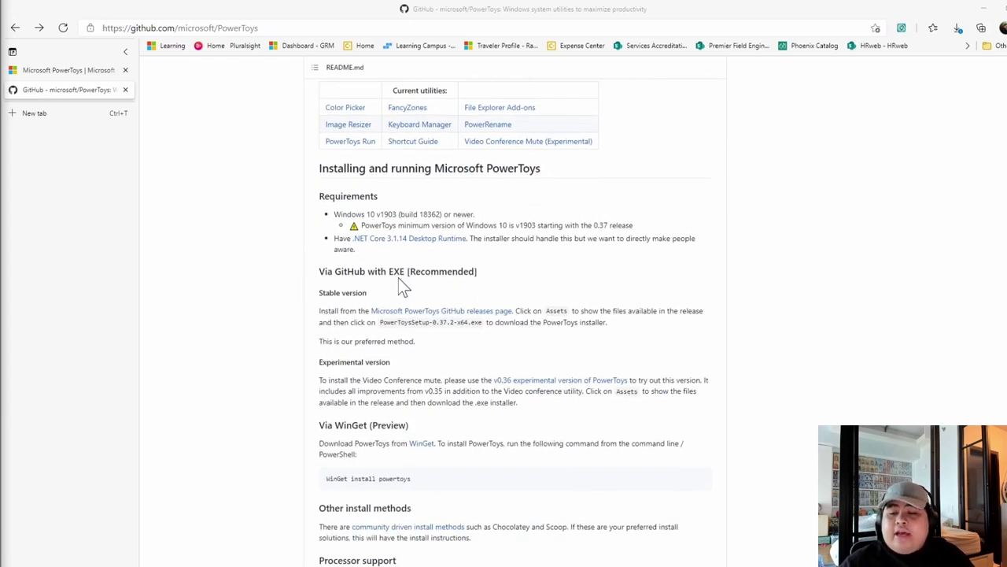
{"action": "scroll", "coordinate": [401, 282], "scroll_direction": "down", "scroll_amount": 1}
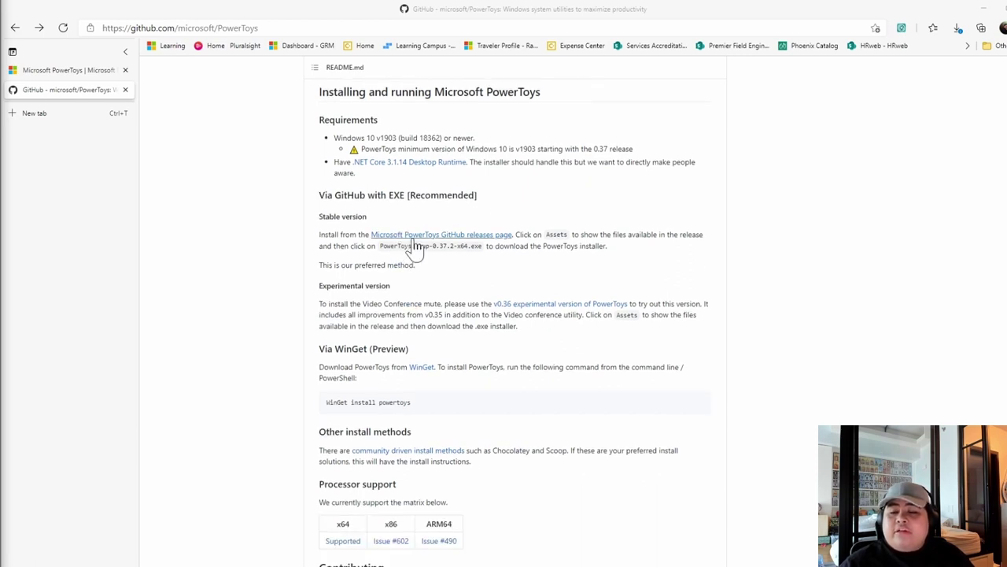
- Browse the Release v0.37.2 assets on the GitHub releases page, then return to the PowerToys Docs tab
{"action": "left_click", "coordinate": [414, 238]}
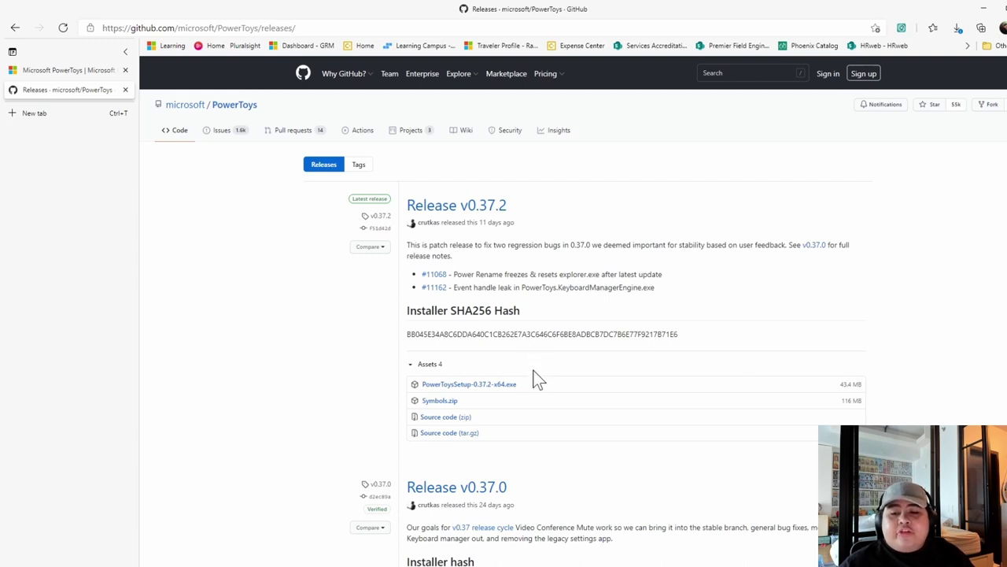
{"action": "scroll", "coordinate": [535, 371], "scroll_direction": "down", "scroll_amount": 2}
{"action": "scroll", "coordinate": [533, 375], "scroll_direction": "up", "scroll_amount": 1}
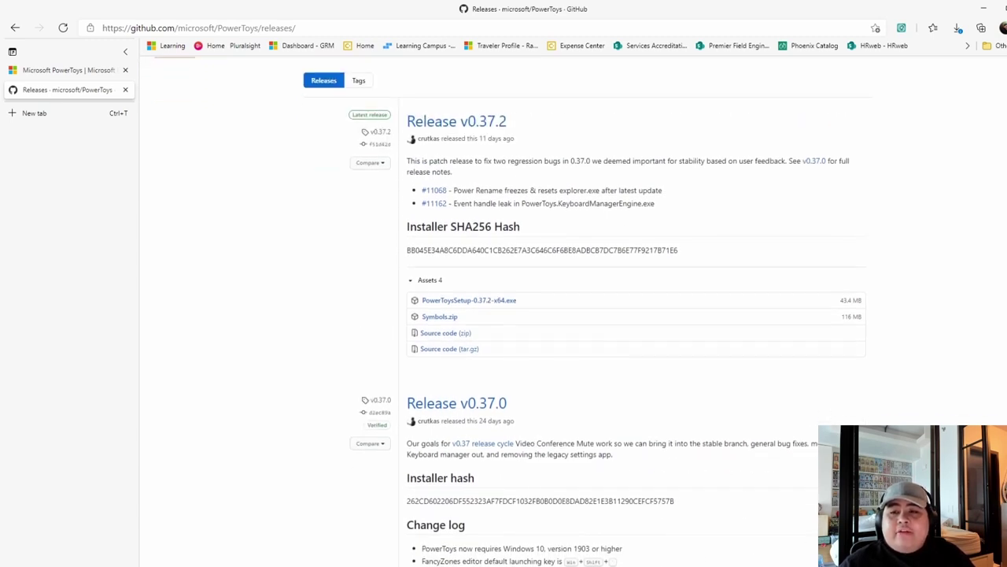
{"action": "scroll", "coordinate": [535, 376], "scroll_direction": "down", "scroll_amount": 3}
{"action": "scroll", "coordinate": [535, 380], "scroll_direction": "down", "scroll_amount": 3}
{"action": "scroll", "coordinate": [535, 381], "scroll_direction": "up", "scroll_amount": 5}
{"action": "scroll", "coordinate": [535, 381], "scroll_direction": "up", "scroll_amount": 2}
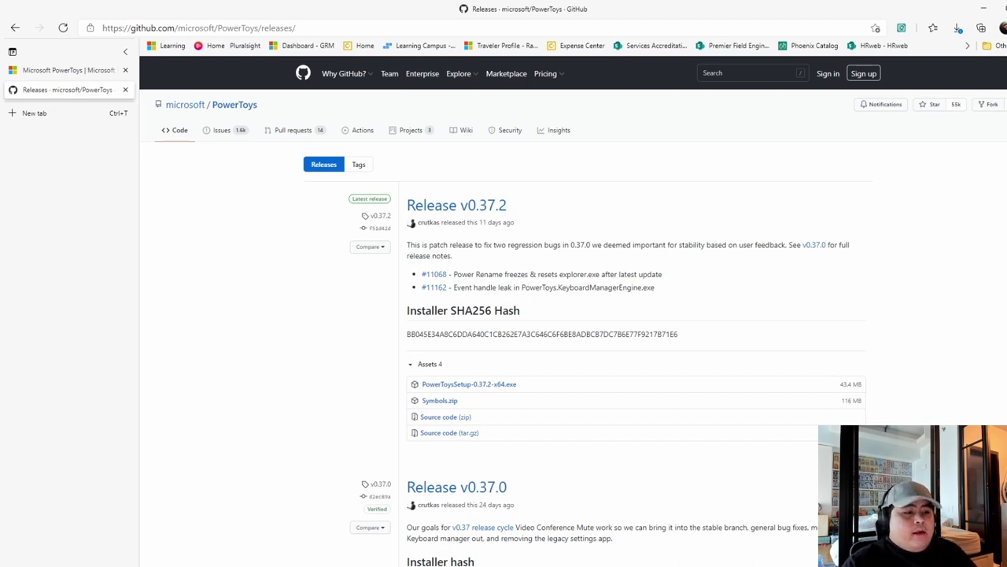
{"action": "left_click", "coordinate": [77, 76]}
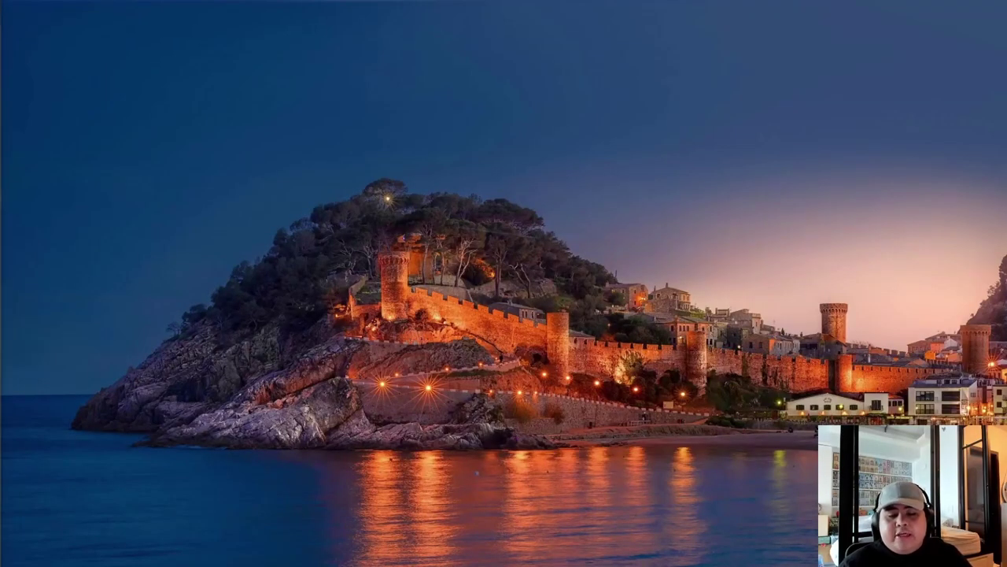
- Launch PowerToys (Preview) from the Start menu app list
{"action": "key", "text": "super"}
{"action": "scroll", "coordinate": [118, 425], "scroll_direction": "down", "scroll_amount": 5}
{"action": "scroll", "coordinate": [118, 426], "scroll_direction": "down", "scroll_amount": 8}
{"action": "scroll", "coordinate": [115, 428], "scroll_direction": "down", "scroll_amount": 8}
{"action": "scroll", "coordinate": [115, 427], "scroll_direction": "down", "scroll_amount": 6}
{"action": "left_click", "coordinate": [112, 417]}
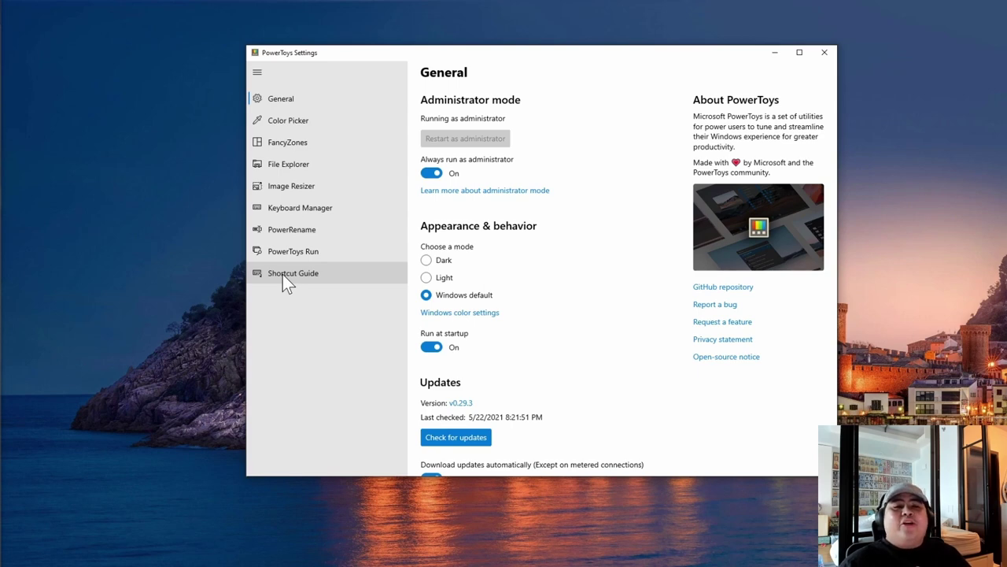
{"action": "left_click", "coordinate": [158, 352]}
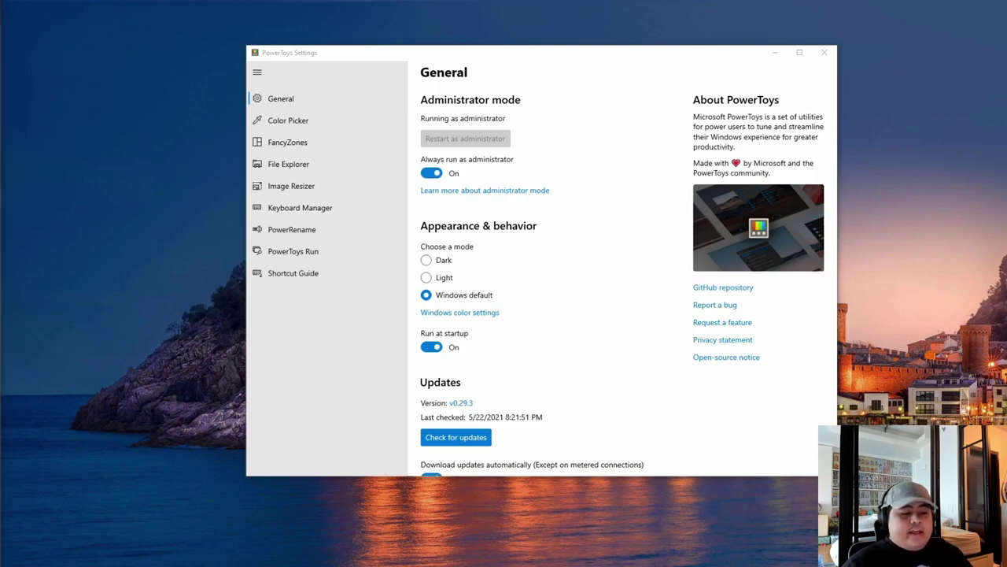
- In maximized PowerPoint, title slide 2 'Good Morning!' and paste the Microsoft 25-years picture
{"action": "key", "text": "alt+Tab"}
{"action": "double_click", "coordinate": [512, 23]}
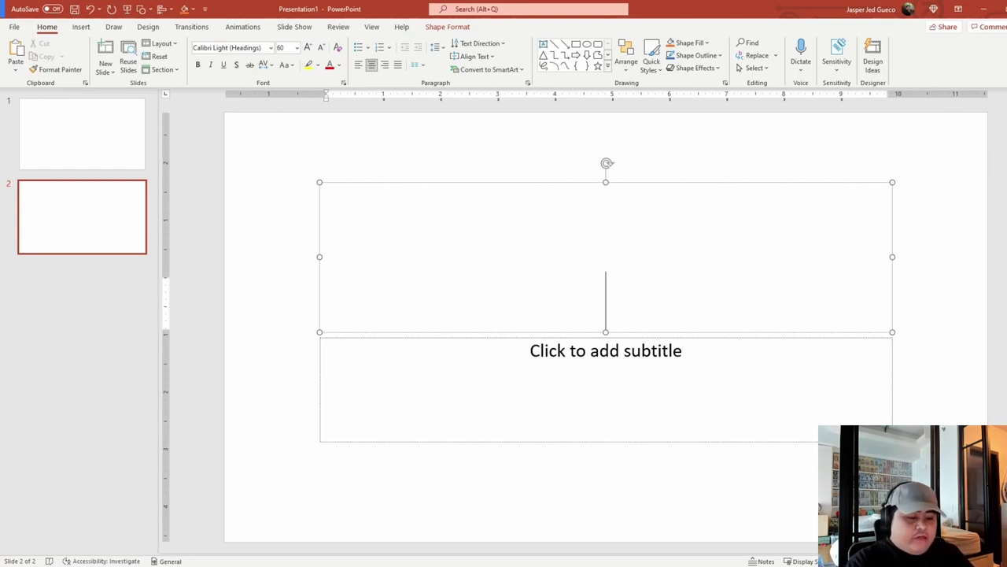
{"action": "type", "text": "Good"}
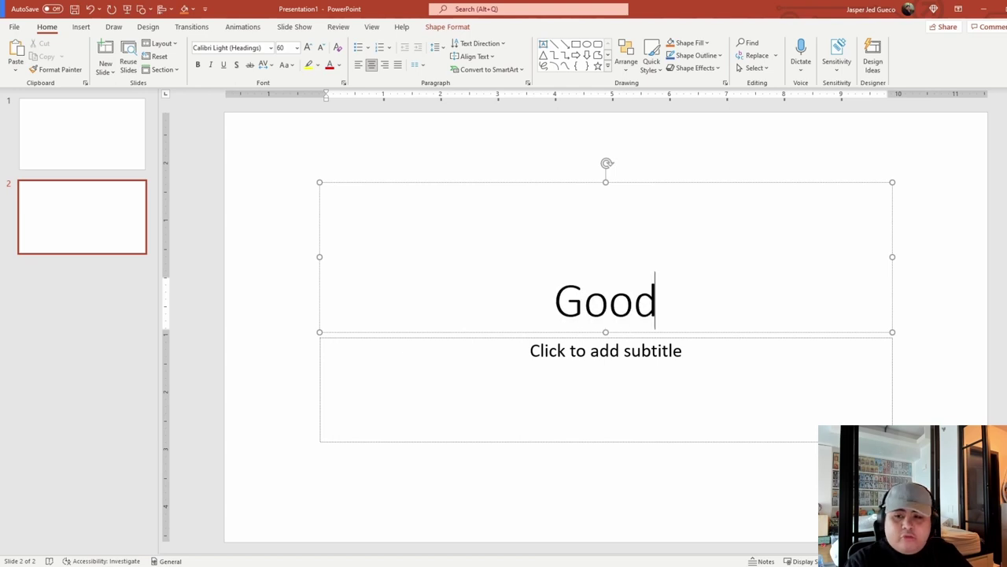
{"action": "type", "text": " Morning"}
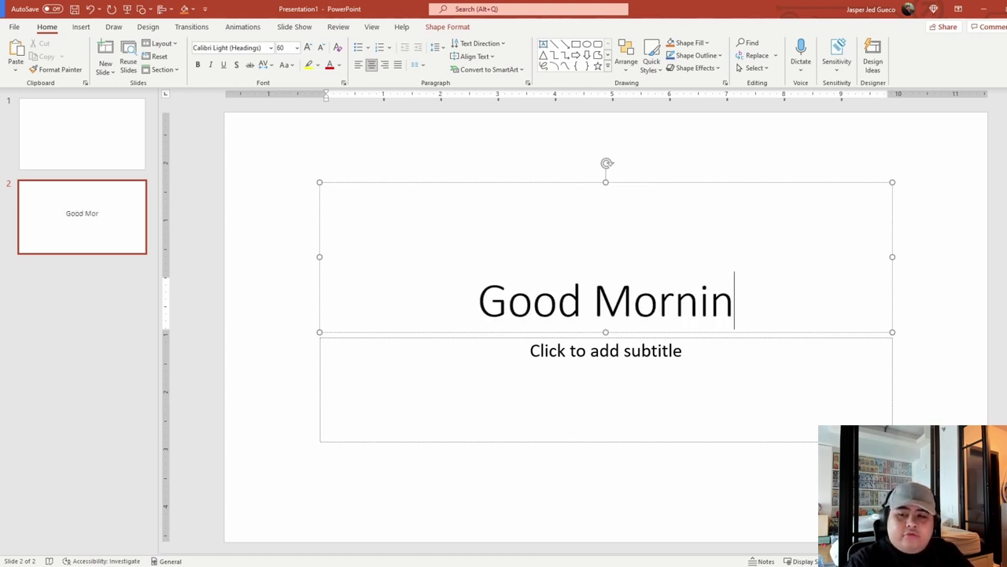
{"action": "type", "text": "!"}
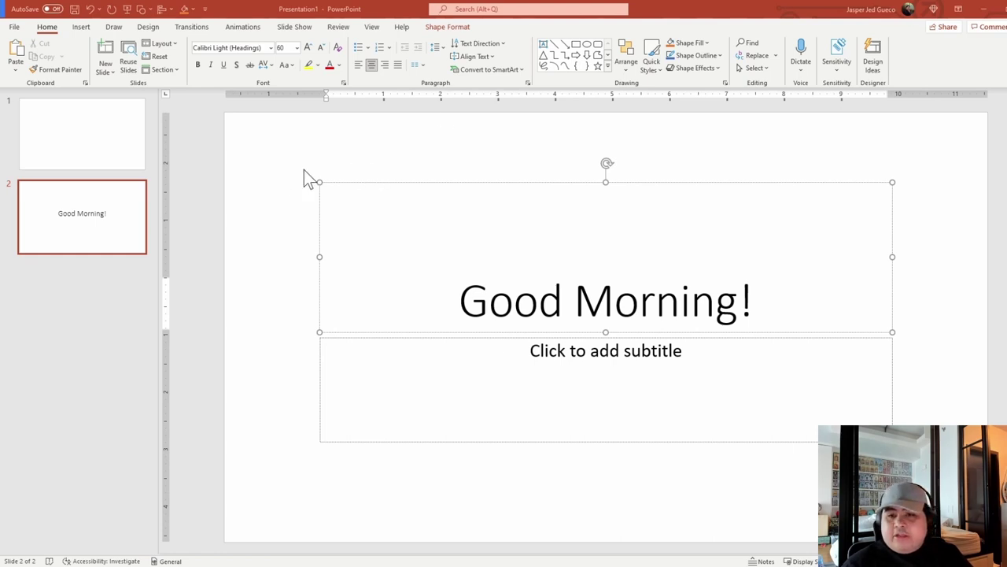
{"action": "key", "text": "ctrl+v"}
- Move the picture right and colour the title light blue with the eyedropper on the eagle
{"action": "left_click_drag", "start_coordinate": [428, 242], "coordinate": [687, 242]}
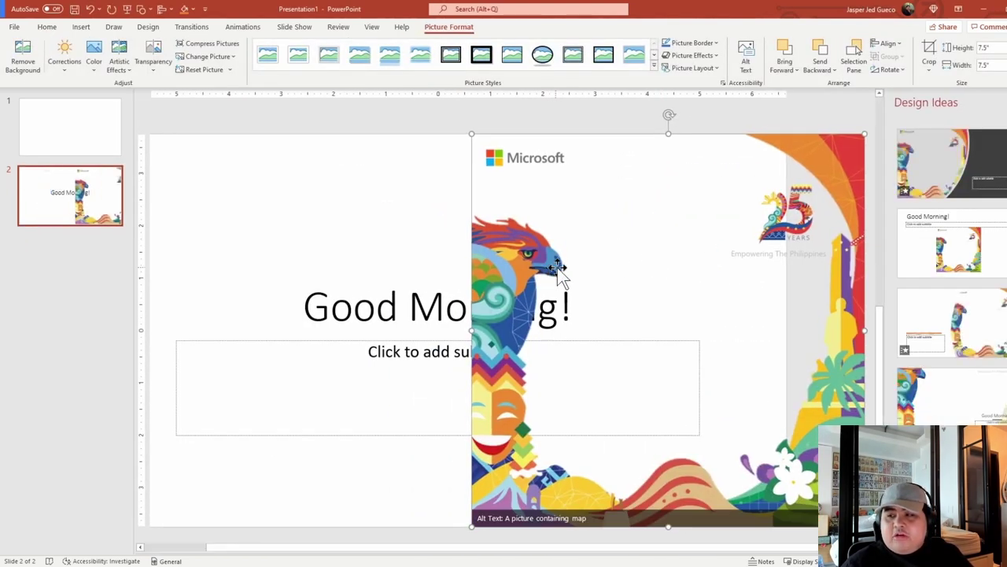
{"action": "left_click", "coordinate": [1005, 102]}
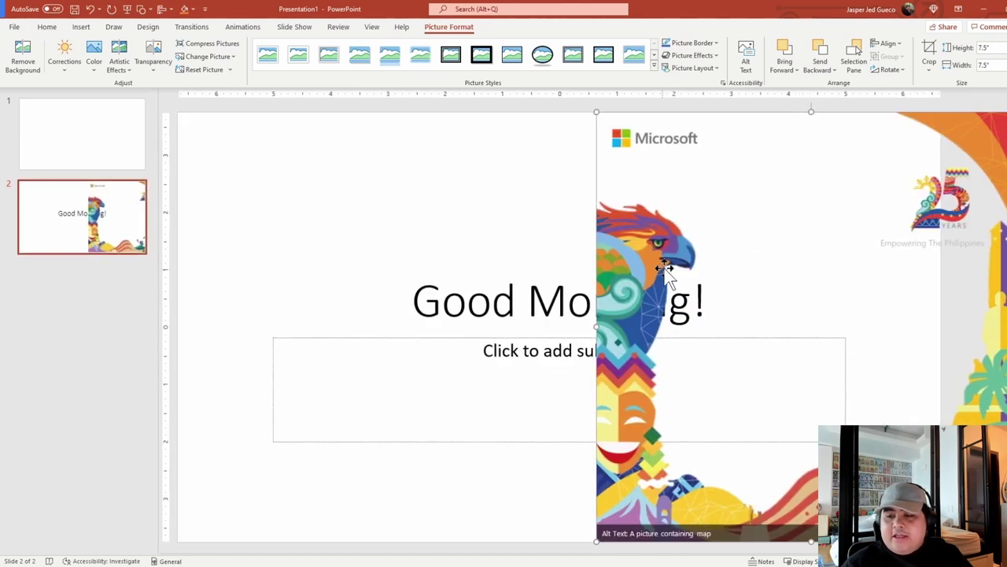
{"action": "triple_click", "coordinate": [490, 307]}
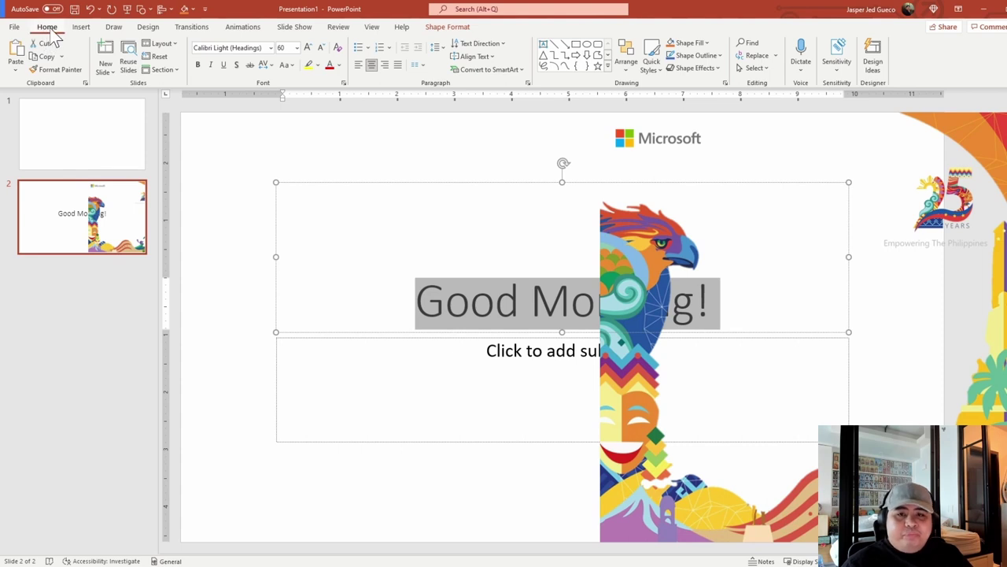
{"action": "left_click", "coordinate": [339, 65]}
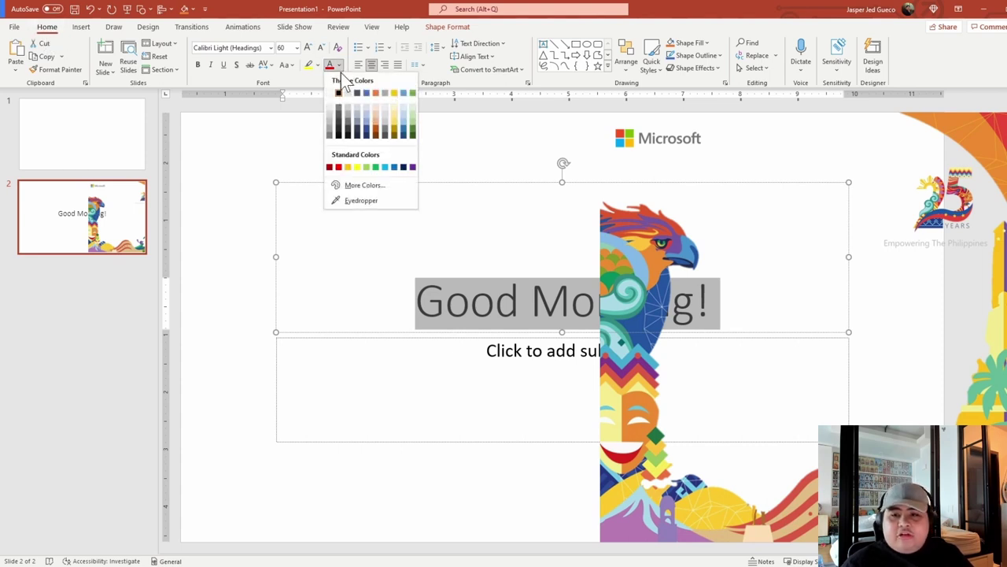
{"action": "left_click", "coordinate": [349, 200]}
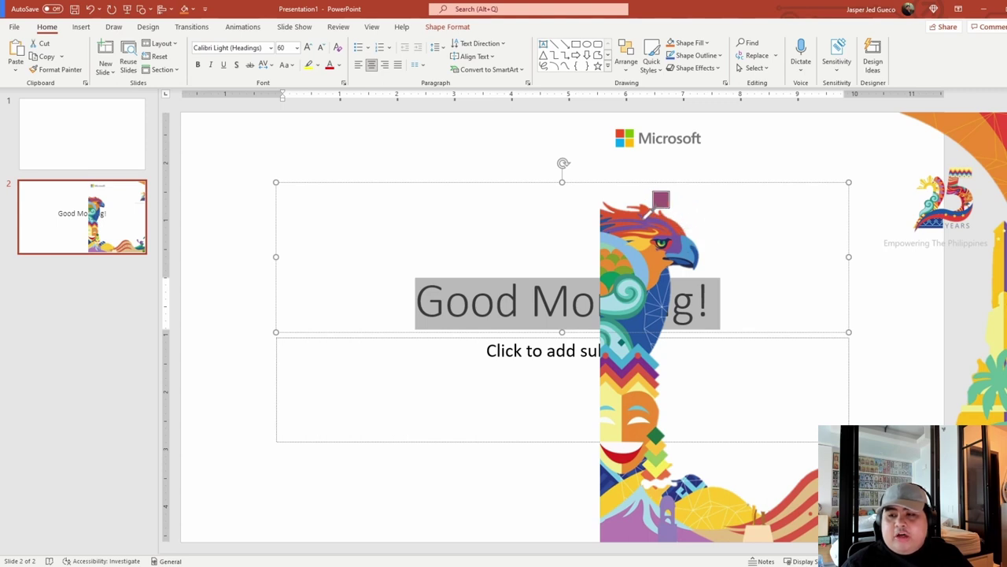
{"action": "left_click", "coordinate": [639, 259]}
{"action": "left_click", "coordinate": [494, 300]}
- Delete the Microsoft 25-years picture from the slide
{"action": "left_click", "coordinate": [875, 178]}
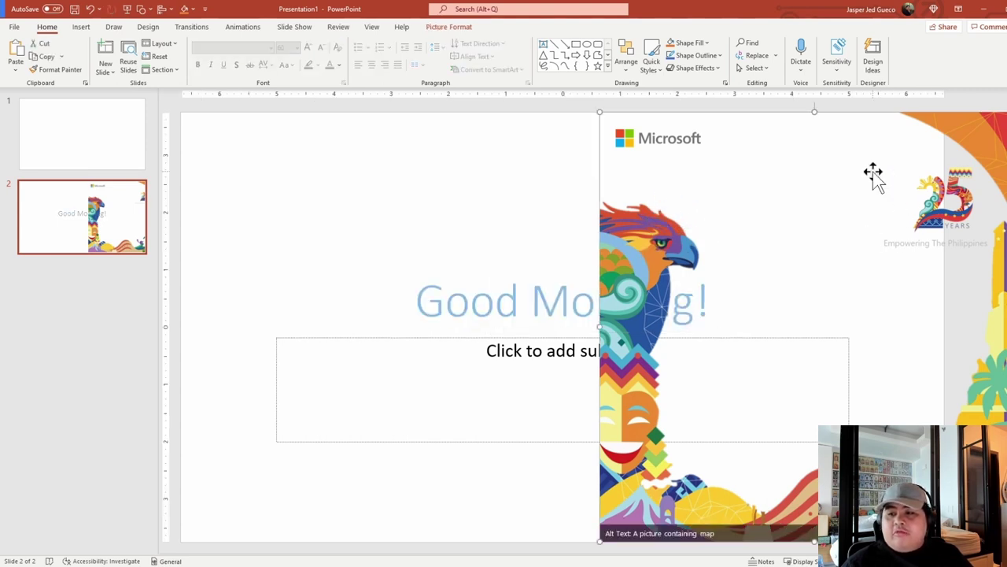
{"action": "left_click", "coordinate": [531, 300]}
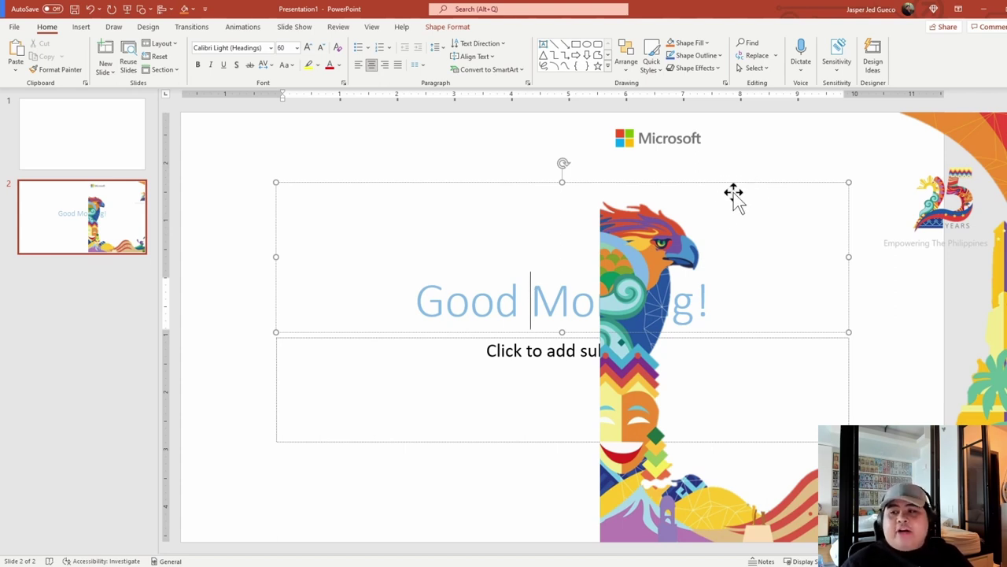
{"action": "left_click", "coordinate": [738, 163]}
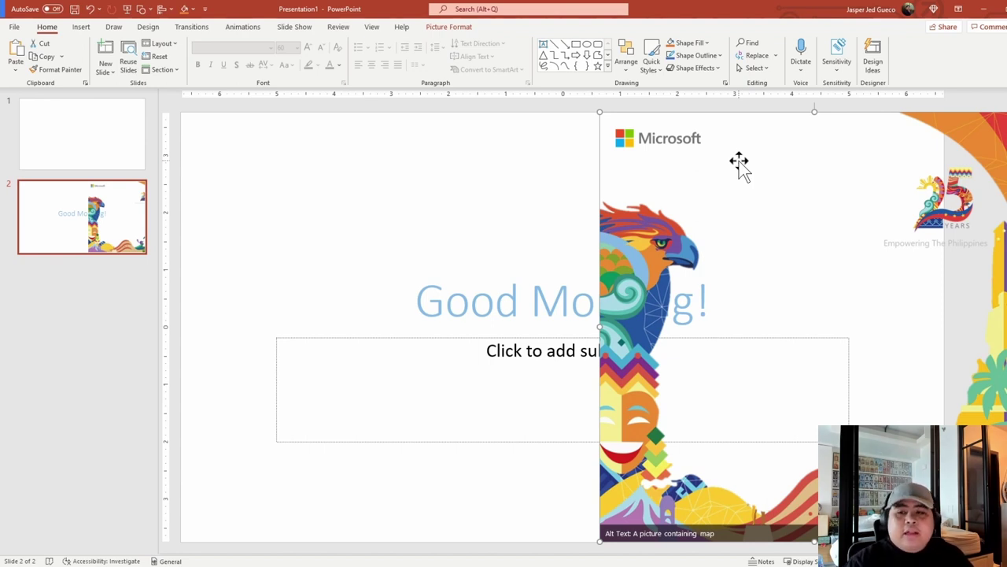
{"action": "key", "text": "Delete"}
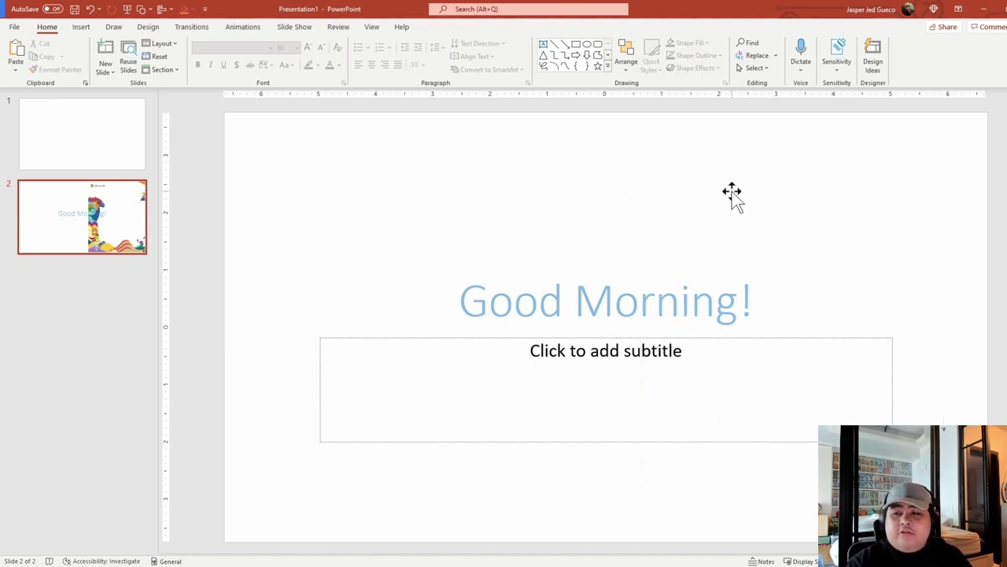
- Minimize PowerPoint and show the Color Picker page in PowerToys Settings
{"action": "left_click", "coordinate": [980, 9]}
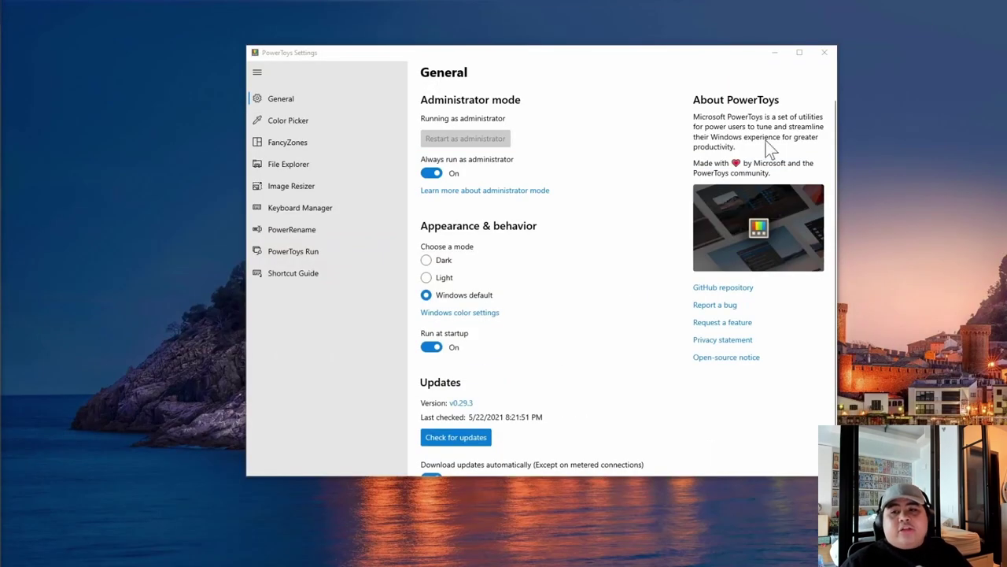
{"action": "left_click", "coordinate": [275, 127]}
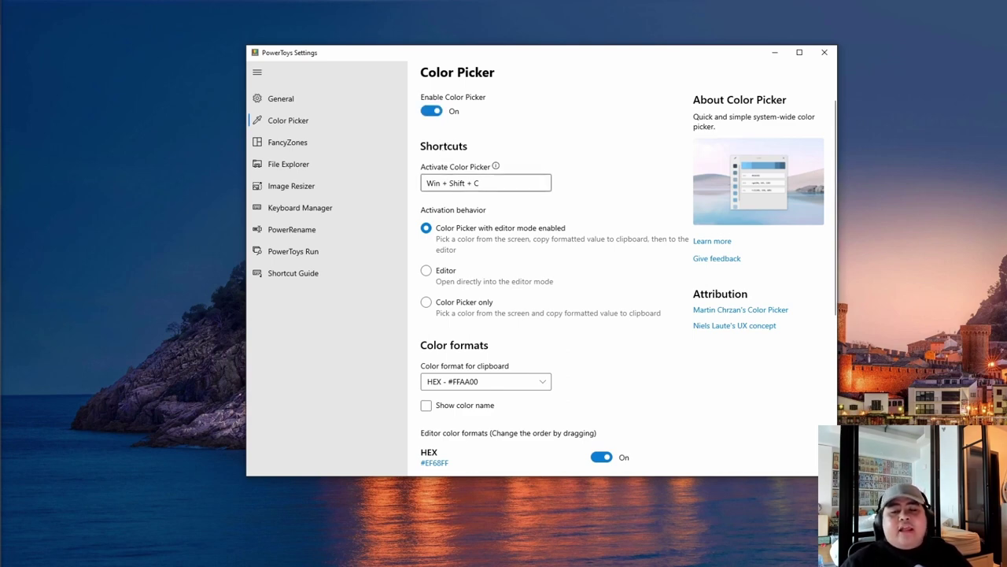
{"action": "mouse_move", "coordinate": [449, 184]}
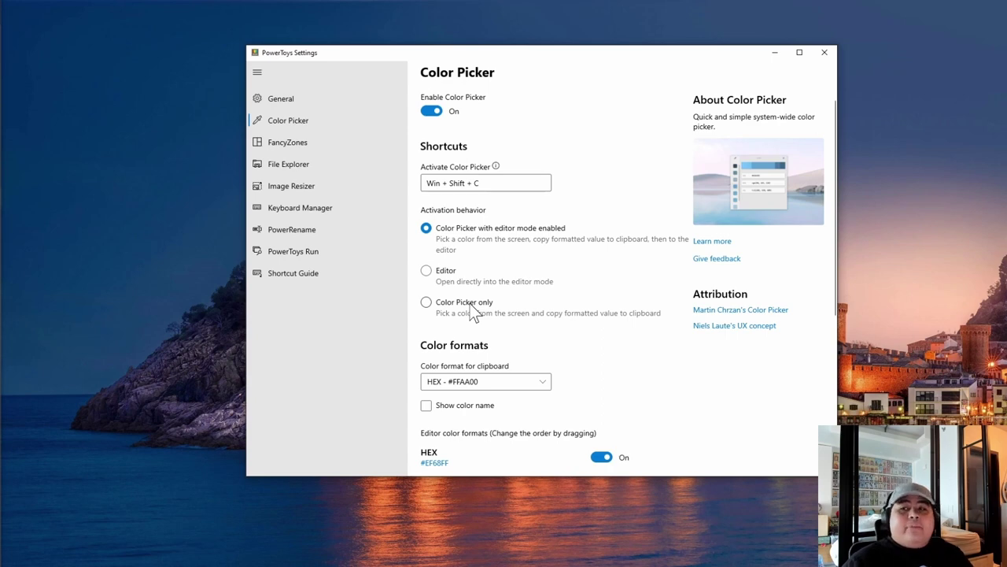
- Look through the Color formats list, then return to the top of the page
{"action": "scroll", "coordinate": [473, 311], "scroll_direction": "down", "scroll_amount": 3}
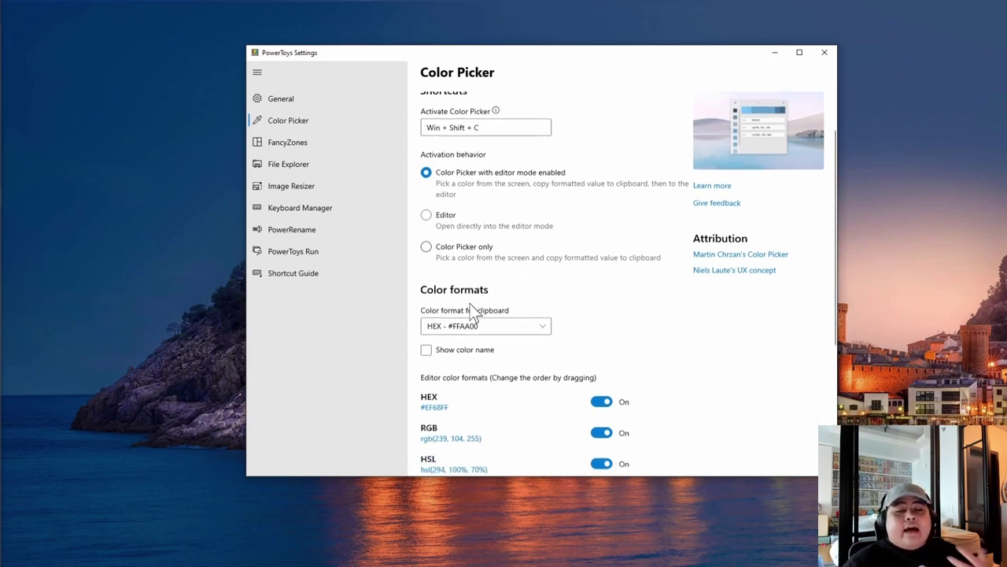
{"action": "scroll", "coordinate": [473, 311], "scroll_direction": "down", "scroll_amount": 3}
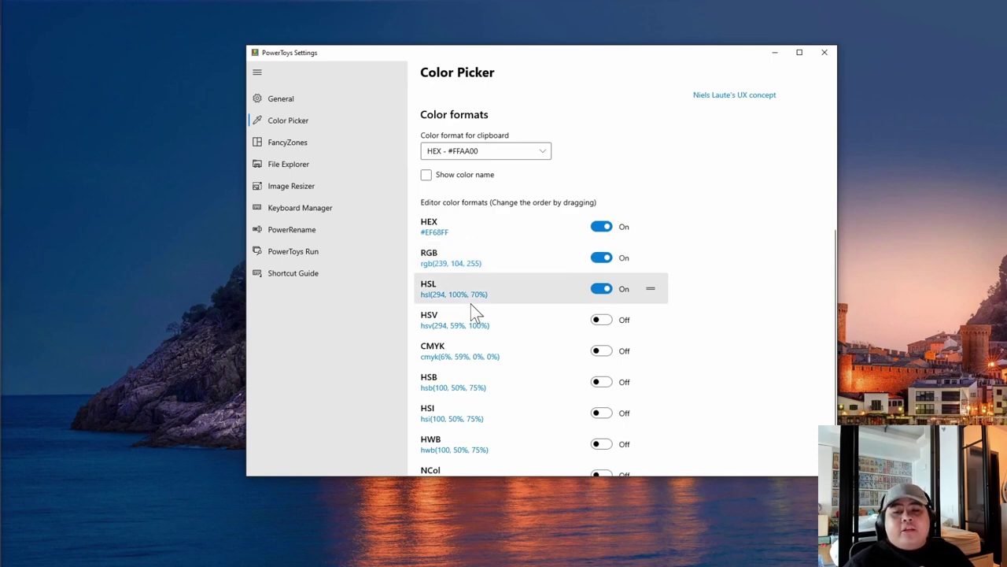
{"action": "scroll", "coordinate": [472, 304], "scroll_direction": "down", "scroll_amount": 1}
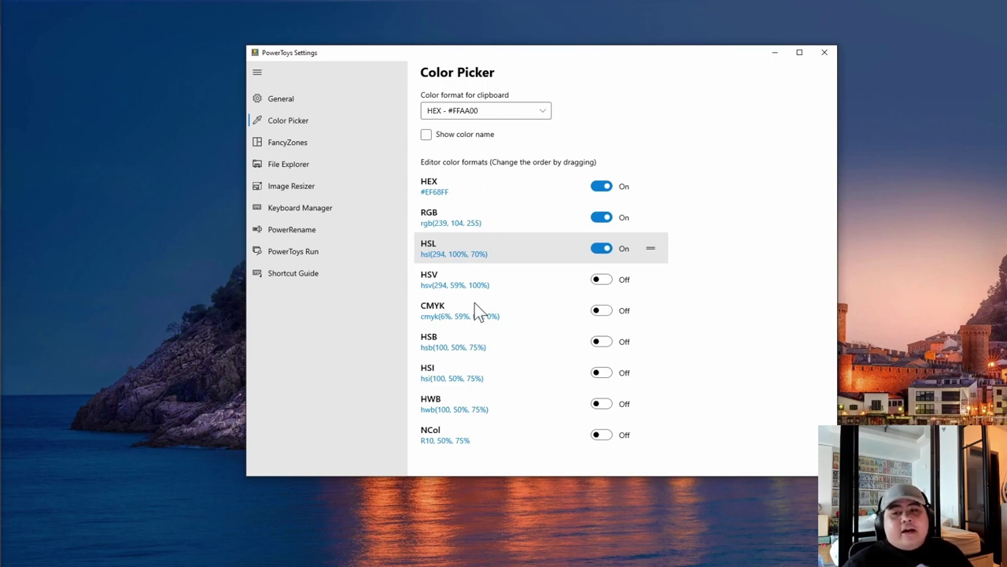
{"action": "scroll", "coordinate": [475, 307], "scroll_direction": "up", "scroll_amount": 2}
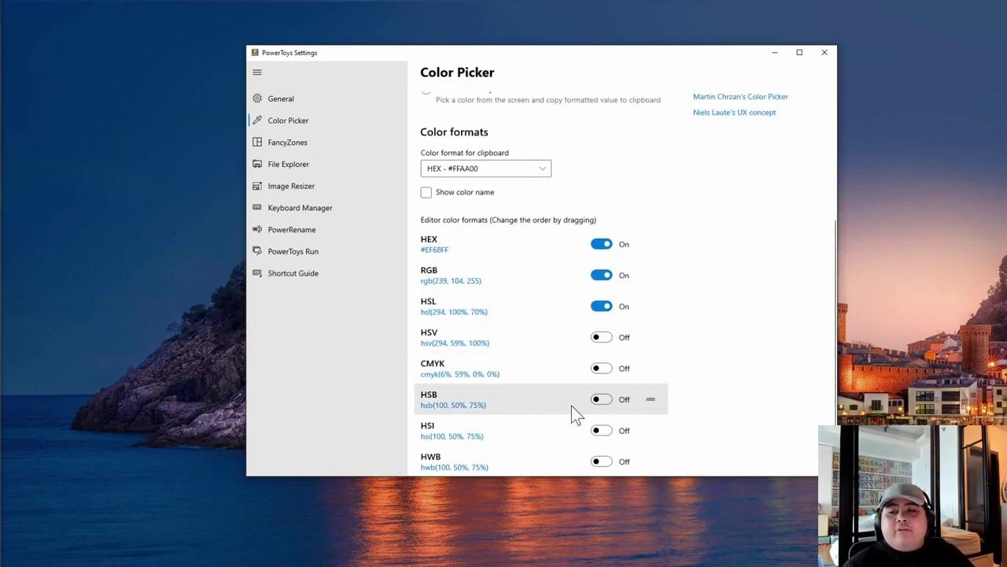
{"action": "scroll", "coordinate": [548, 308], "scroll_direction": "down", "scroll_amount": 1}
{"action": "scroll", "coordinate": [551, 311], "scroll_direction": "up", "scroll_amount": 2}
{"action": "scroll", "coordinate": [546, 302], "scroll_direction": "up", "scroll_amount": 5}
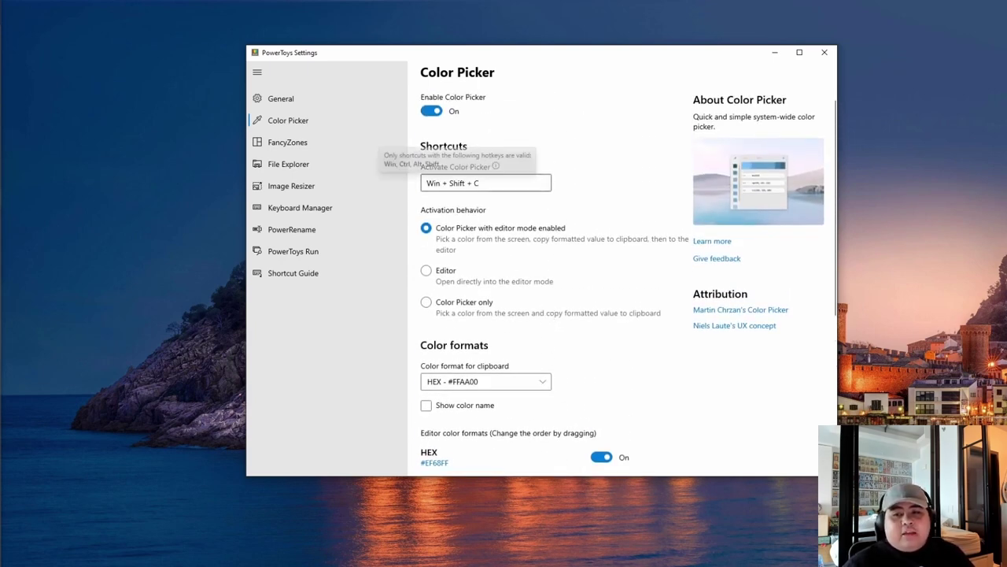
- Activate Color Picker with Win+Shift+C, then return from the editor to sampling screen colours
{"action": "left_click_drag", "start_coordinate": [569, 56], "coordinate": [514, 51]}
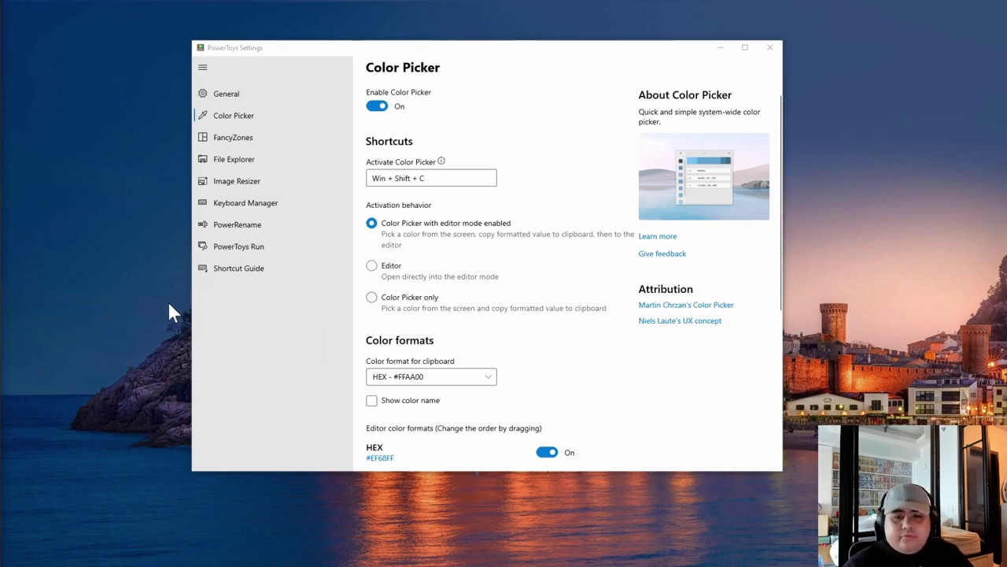
{"action": "key", "text": "super+shift+c"}
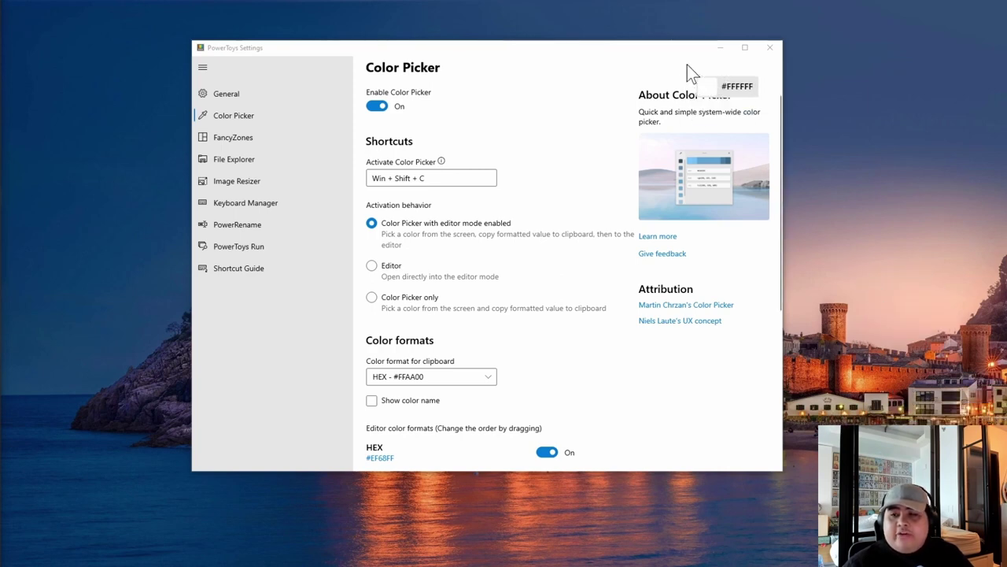
{"action": "left_click_drag", "start_coordinate": [680, 46], "coordinate": [527, 68]}
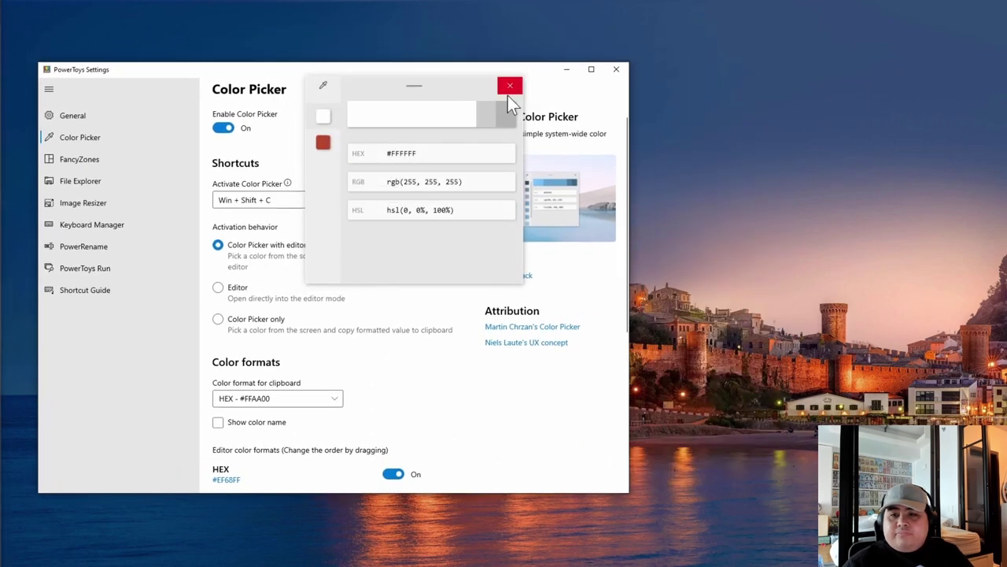
{"action": "left_click", "coordinate": [322, 85]}
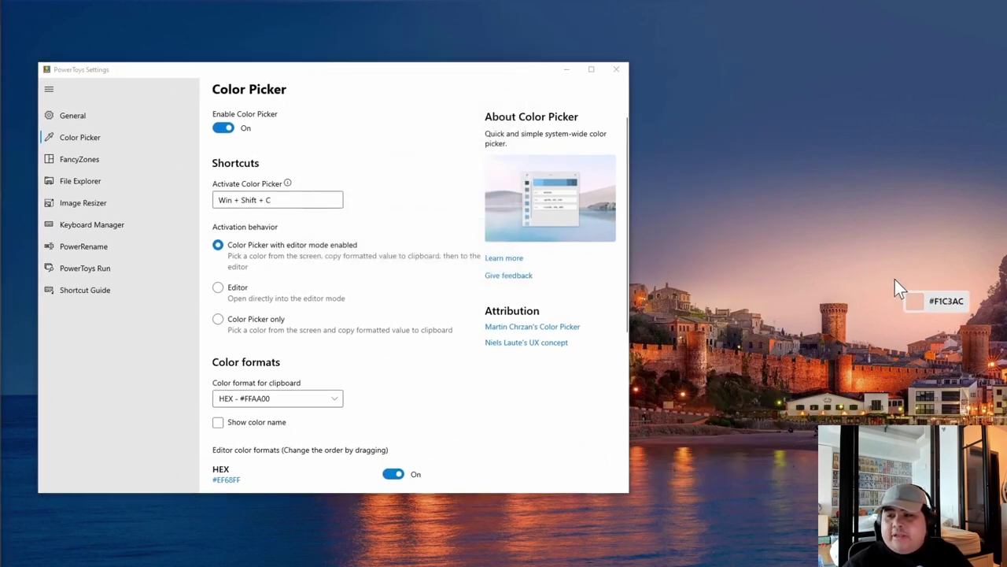
- Pick the orange #F47E26 from the wallpaper rooftop and copy its HEX value
{"action": "left_click", "coordinate": [858, 381]}
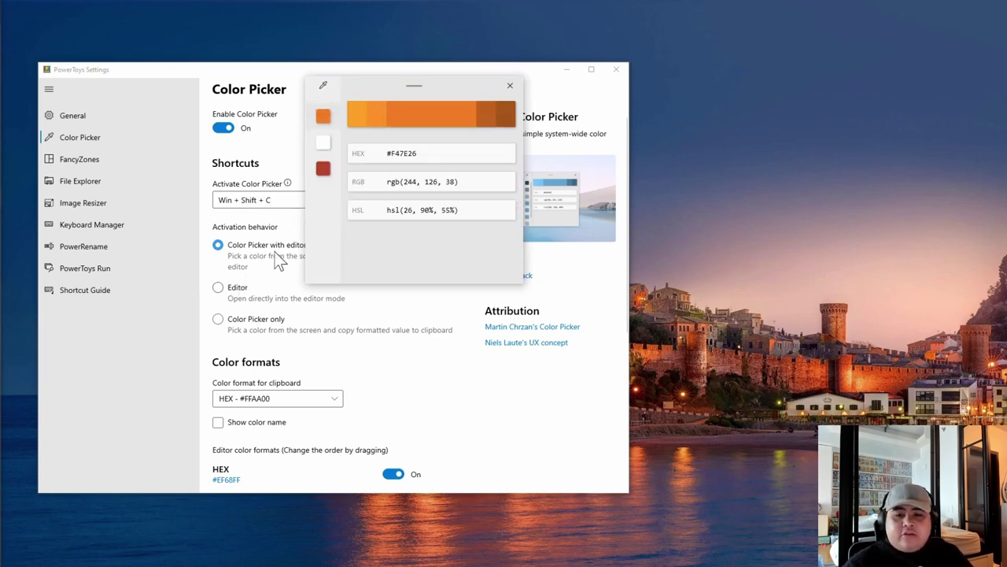
{"action": "mouse_move", "coordinate": [440, 157]}
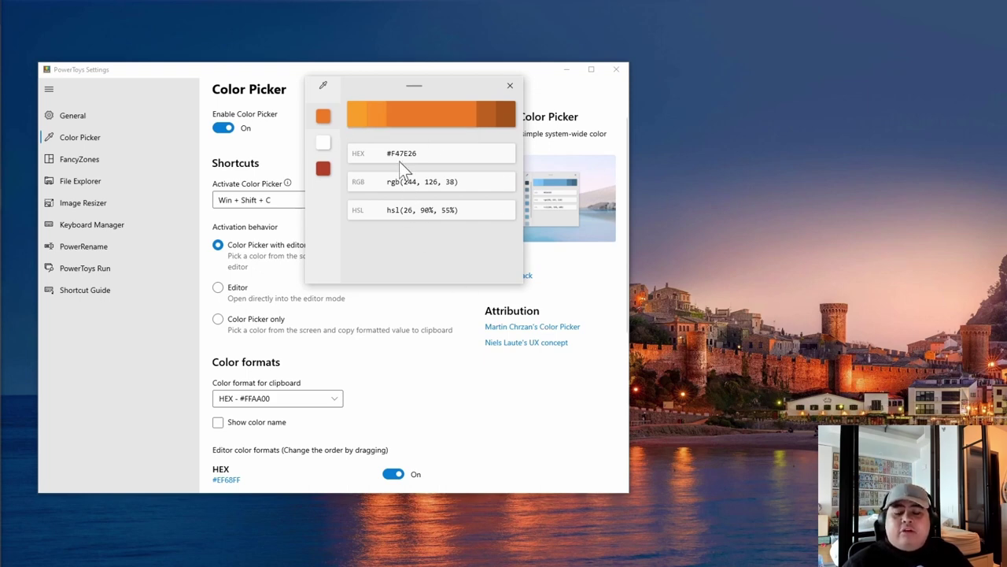
{"action": "left_click", "coordinate": [506, 154]}
- Recolour the Good Morning! title with the custom hex colour #F47E26
{"action": "key", "text": "alt+Tab"}
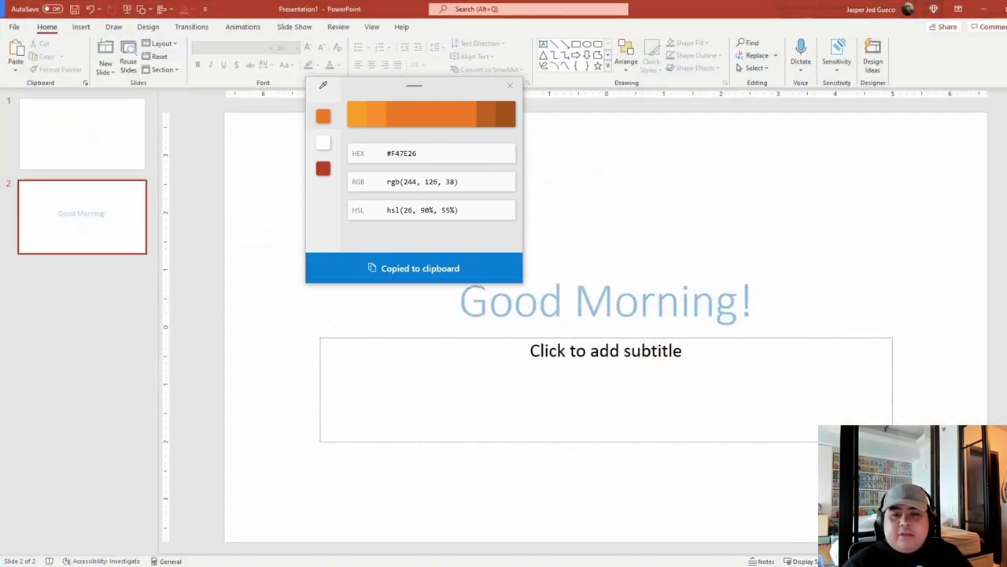
{"action": "left_click", "coordinate": [662, 303]}
{"action": "triple_click", "coordinate": [663, 303]}
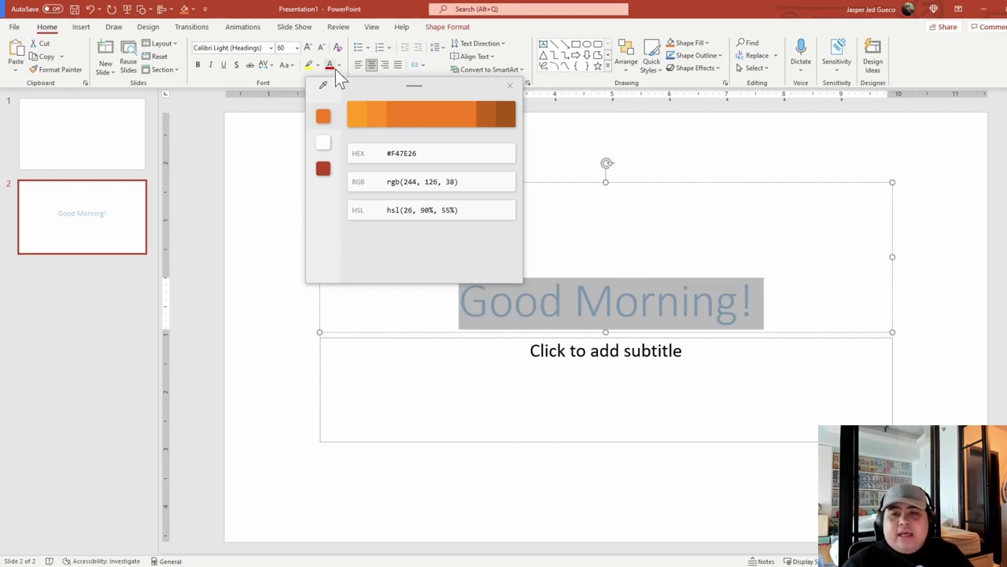
{"action": "left_click_drag", "start_coordinate": [351, 82], "coordinate": [253, 277]}
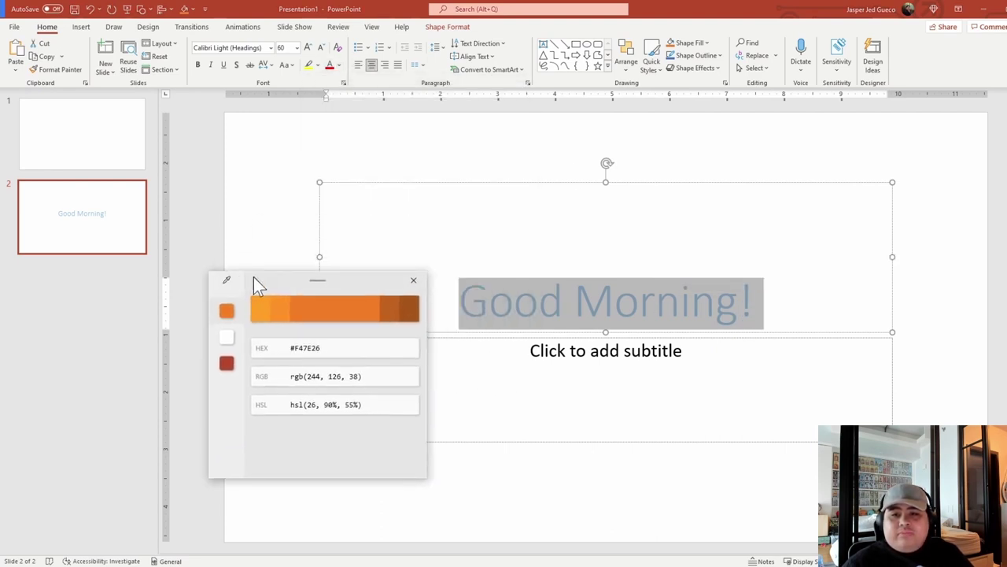
{"action": "left_click", "coordinate": [339, 66]}
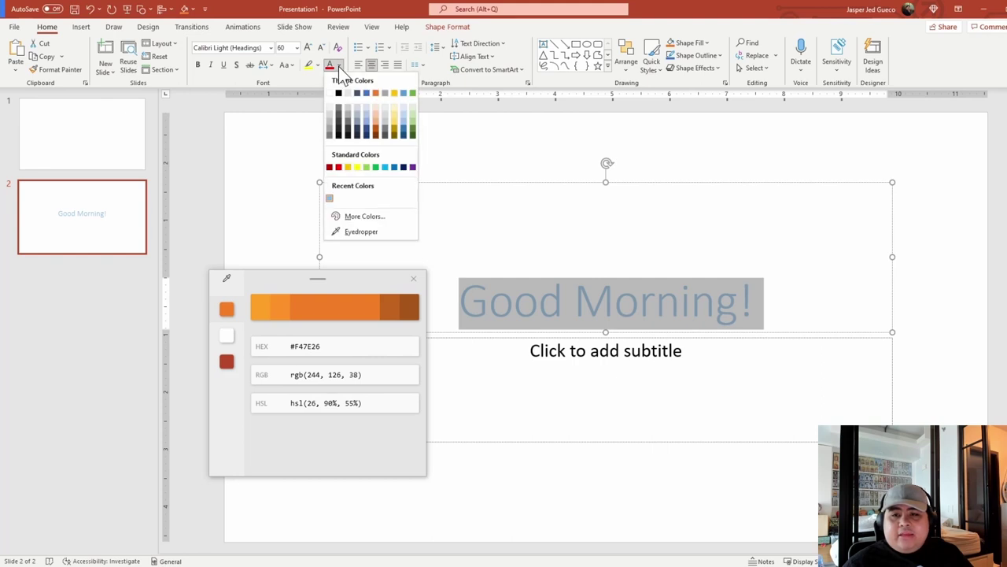
{"action": "left_click", "coordinate": [373, 219]}
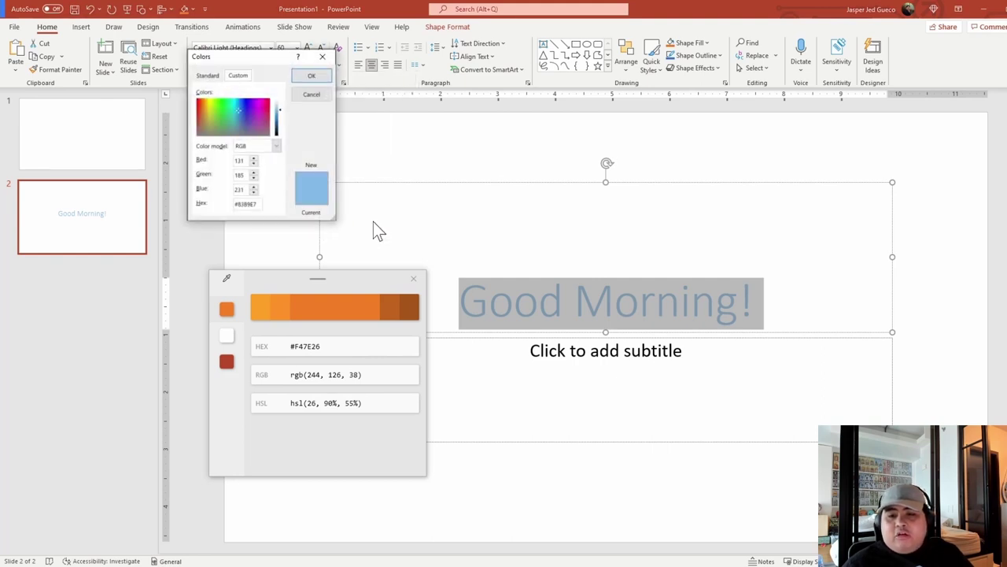
{"action": "double_click", "coordinate": [245, 203]}
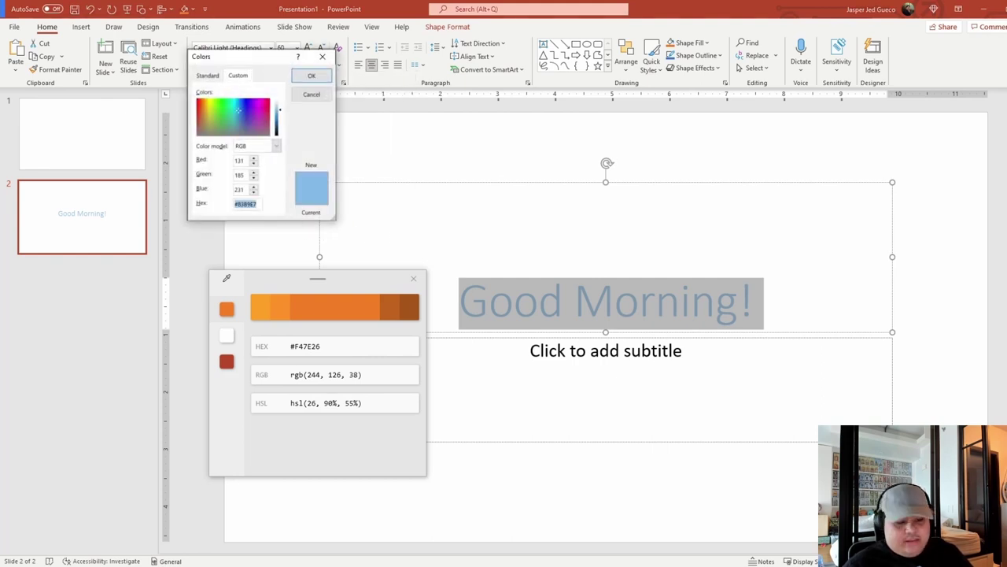
{"action": "key", "text": "ctrl+v"}
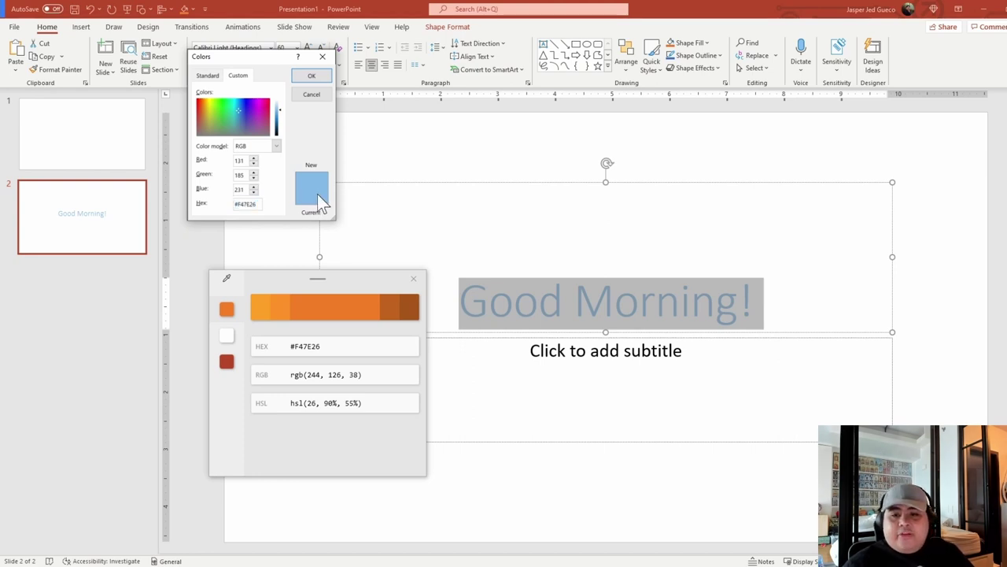
{"action": "left_click", "coordinate": [321, 79]}
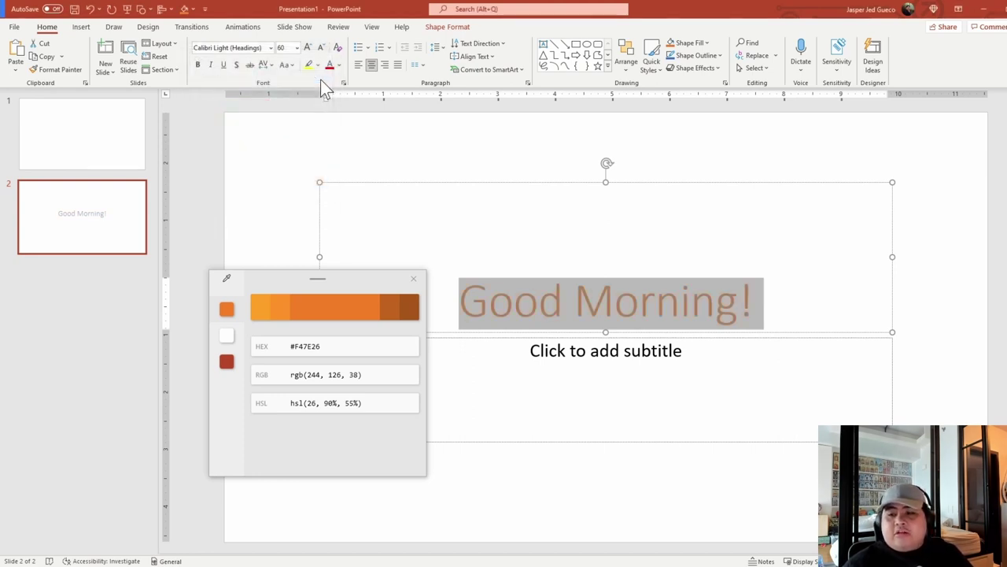
{"action": "left_click", "coordinate": [463, 151]}
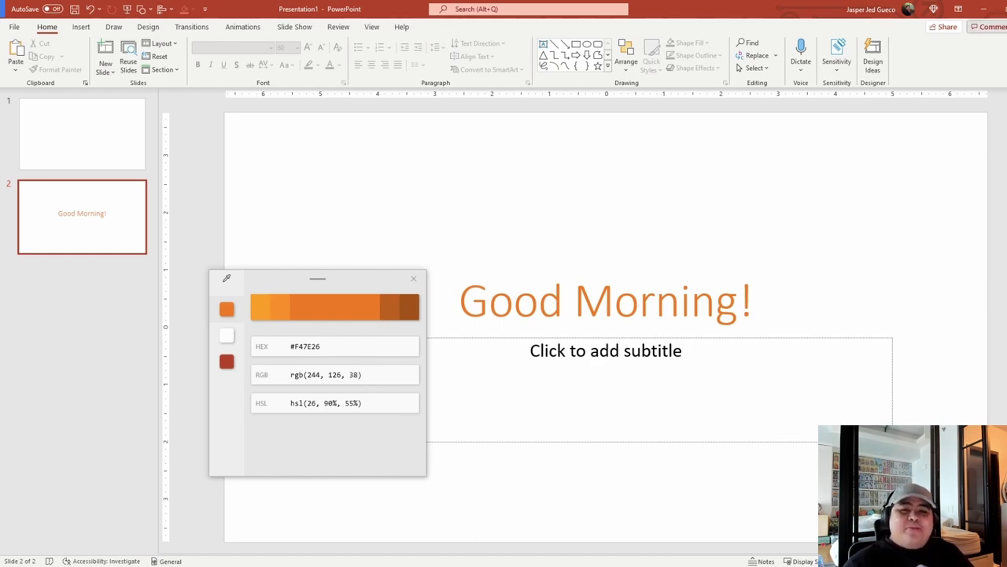
- Minimize PowerPoint, drag the Color Picker editor onto the desktop and close it with Escape
{"action": "left_click", "coordinate": [984, 9]}
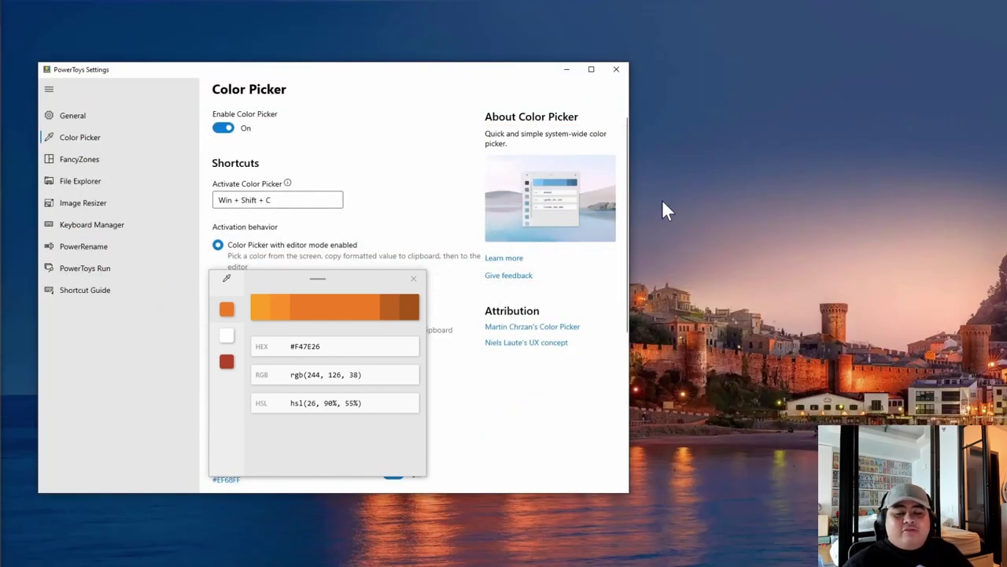
{"action": "left_click_drag", "start_coordinate": [359, 276], "coordinate": [826, 253]}
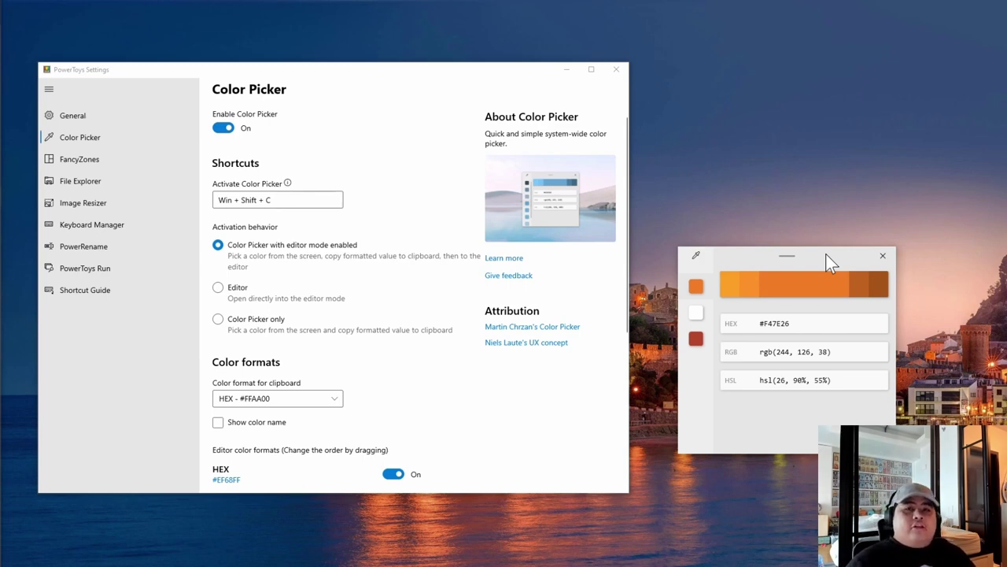
{"action": "key", "text": "Escape"}
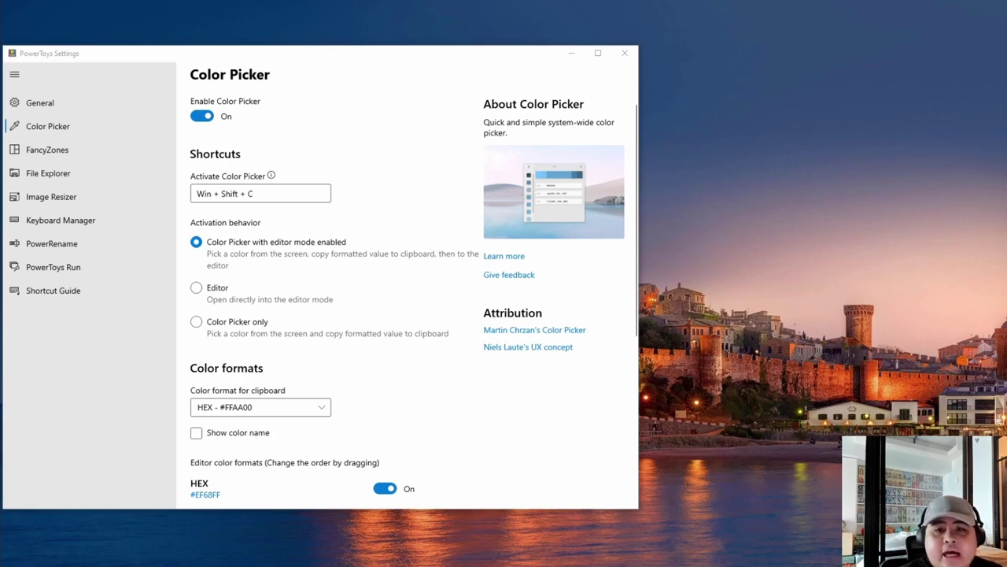
- Snap Document2 to the left half, Document1 top-right and Document3 bottom-right
{"action": "left_click_drag", "start_coordinate": [165, 255], "coordinate": [485, 253]}
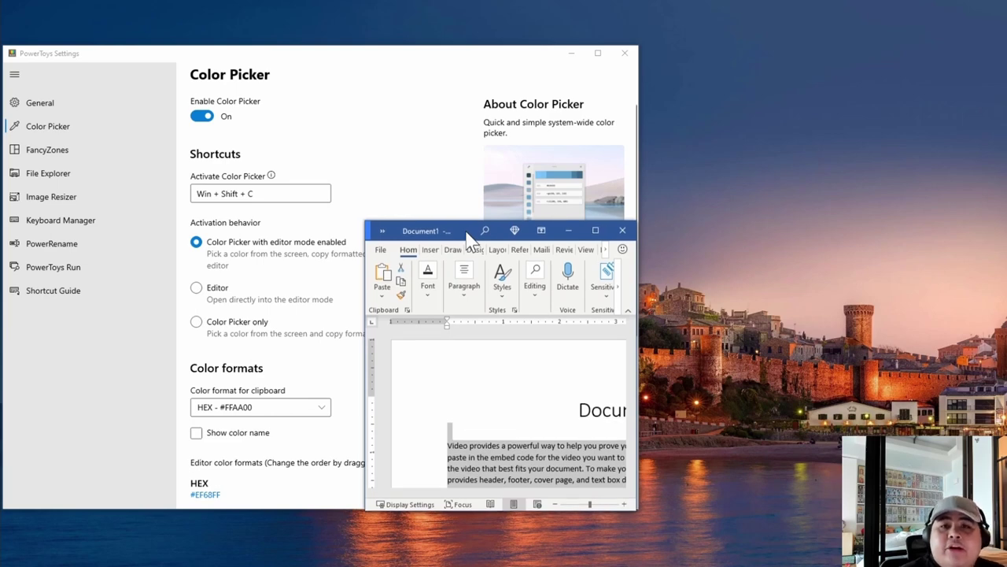
{"action": "left_click_drag", "start_coordinate": [466, 229], "coordinate": [480, 2]}
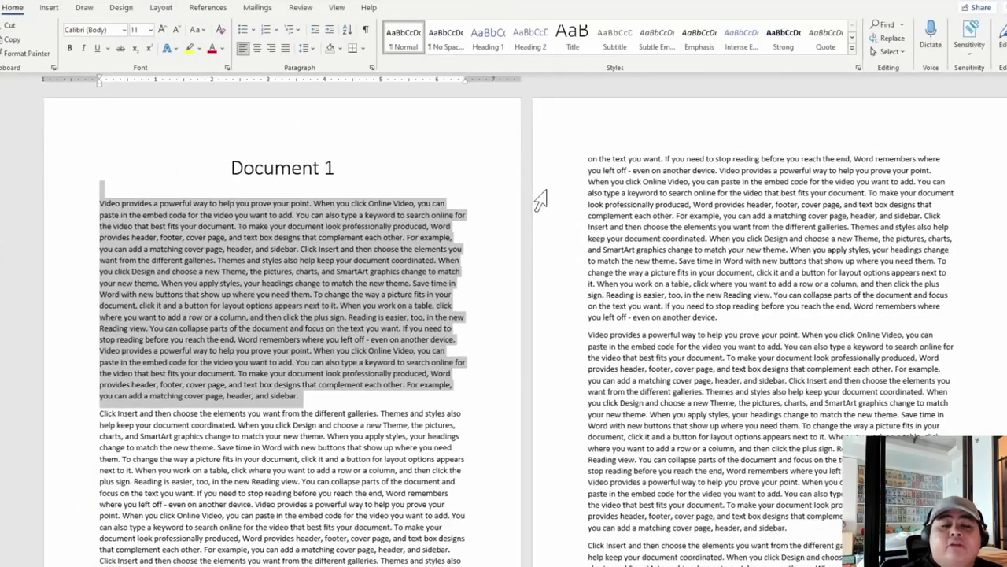
{"action": "left_click_drag", "start_coordinate": [735, 4], "coordinate": [1006, 80]}
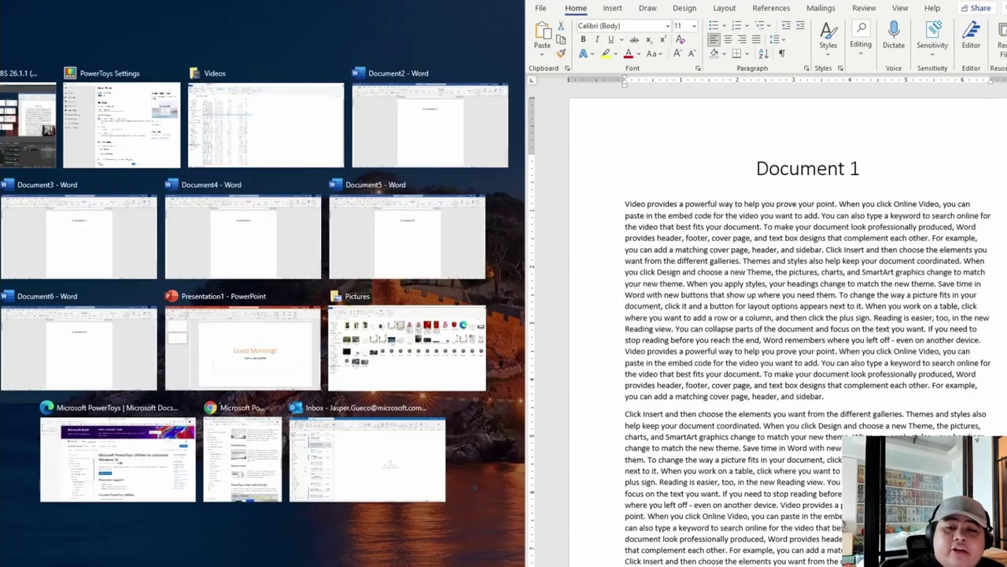
{"action": "left_click", "coordinate": [455, 152]}
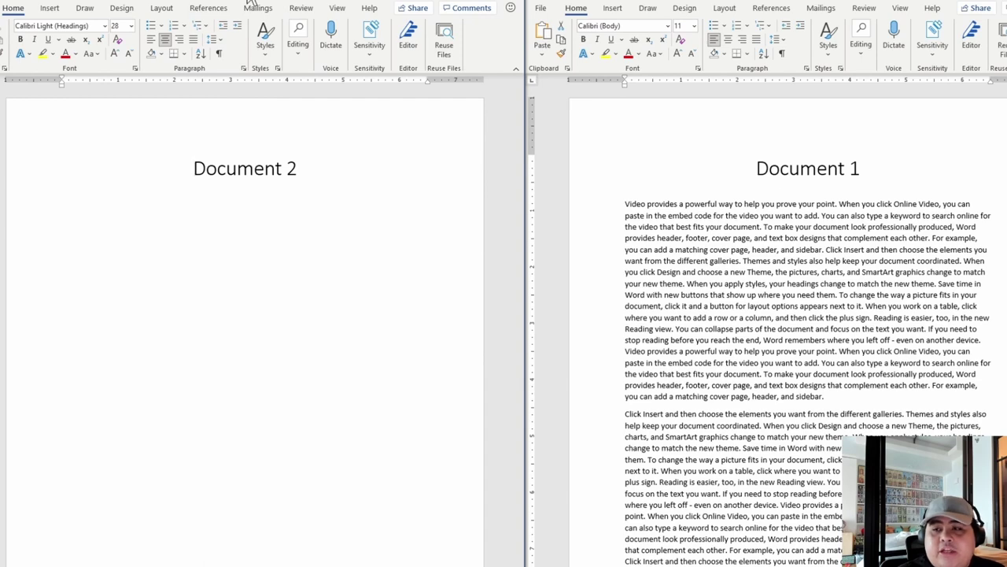
{"action": "key", "text": "super+Up"}
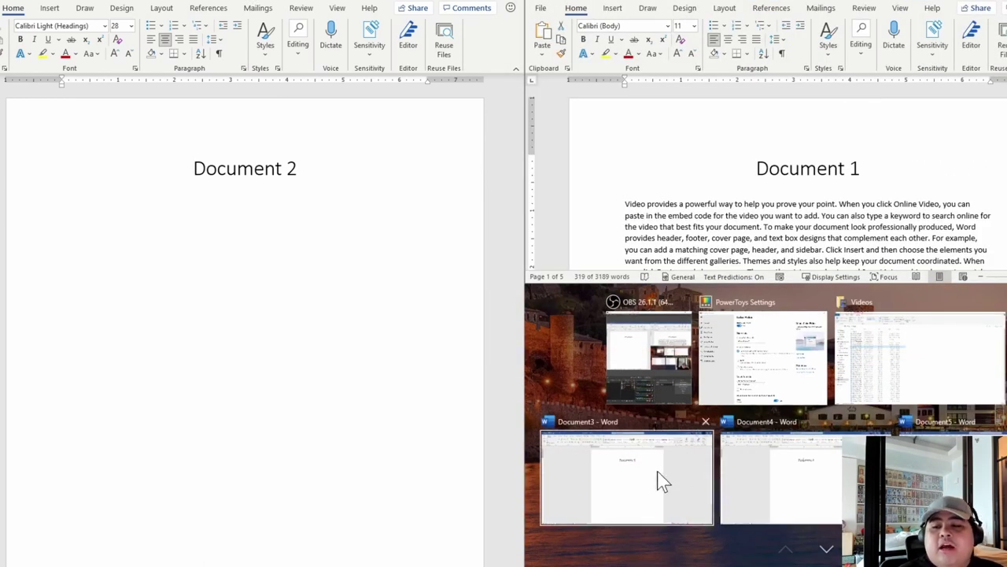
{"action": "left_click", "coordinate": [654, 482]}
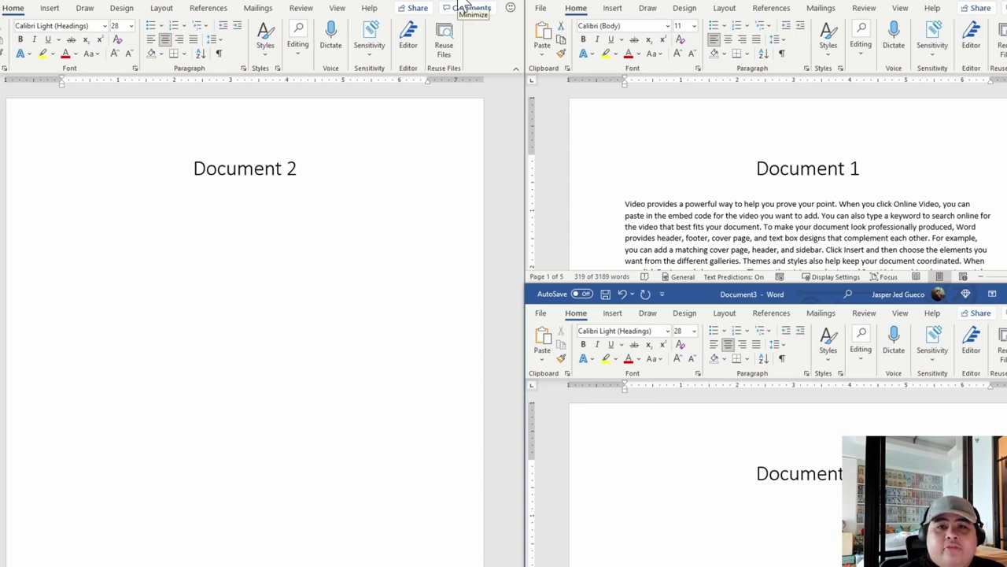
- Minimize the Document 2, Document 1 and Document3 Word windows
{"action": "left_click", "coordinate": [466, 6]}
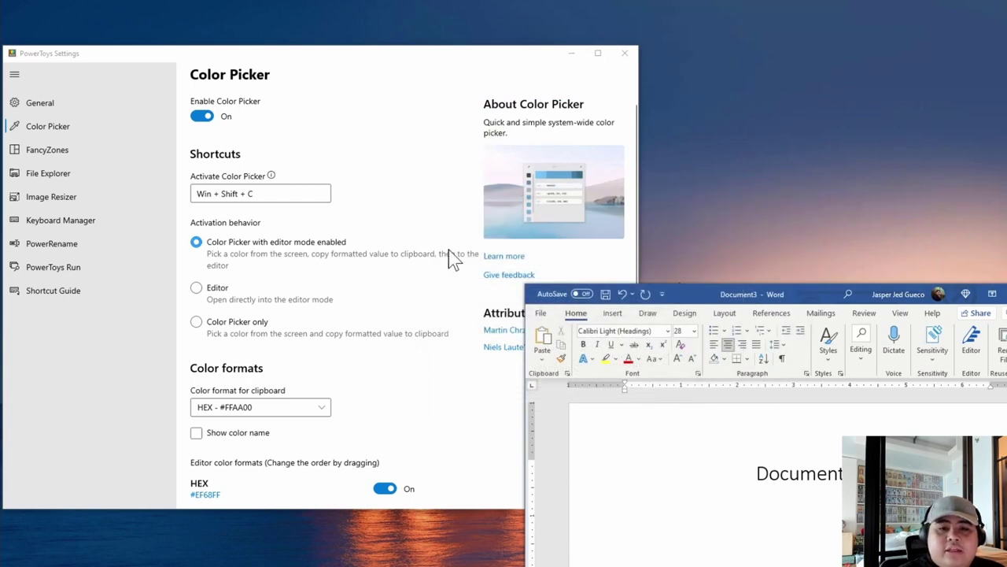
{"action": "left_click", "coordinate": [412, 202]}
{"action": "left_click", "coordinate": [987, 294]}
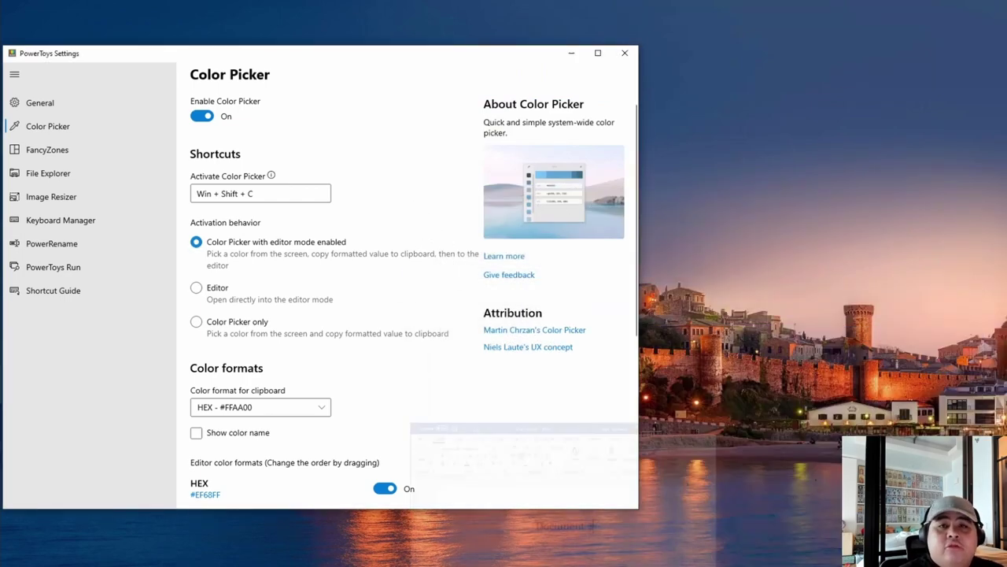
- Select FancyZones in the PowerToys Settings sidebar to show its page
{"action": "left_click", "coordinate": [138, 151]}
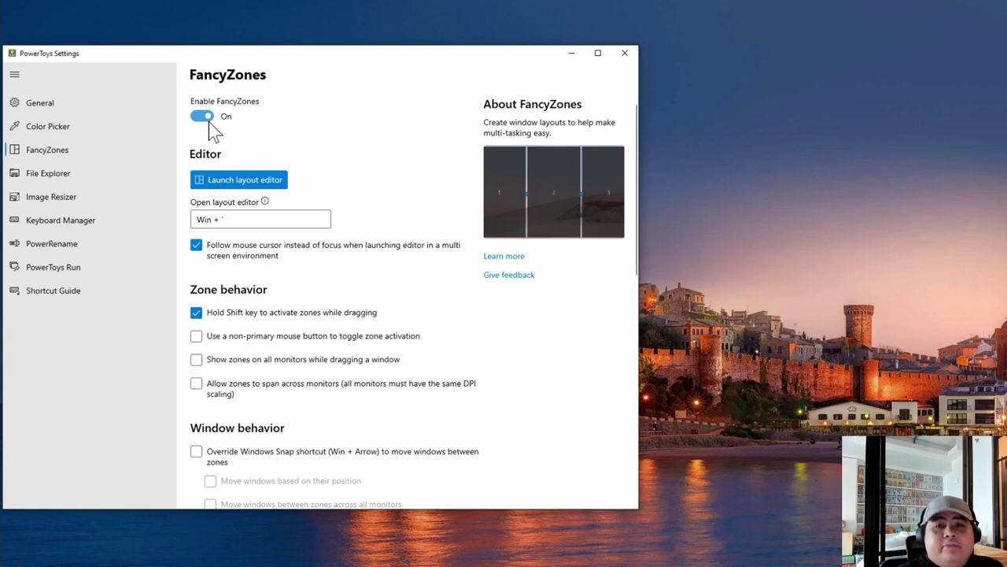
- Launch the FancyZones layout editor and browse its Custom and Templates layouts
{"action": "left_click", "coordinate": [224, 183]}
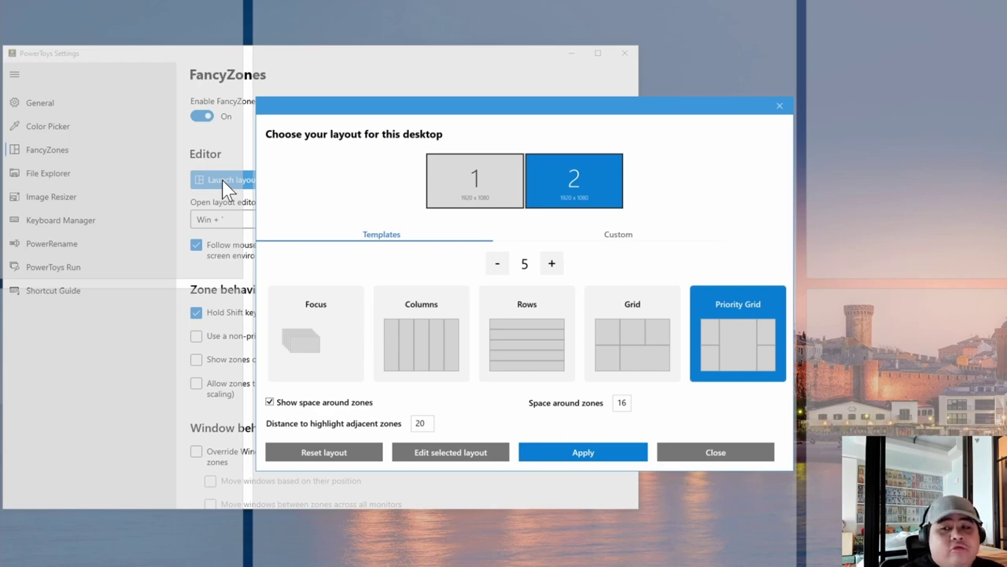
{"action": "left_click", "coordinate": [620, 240]}
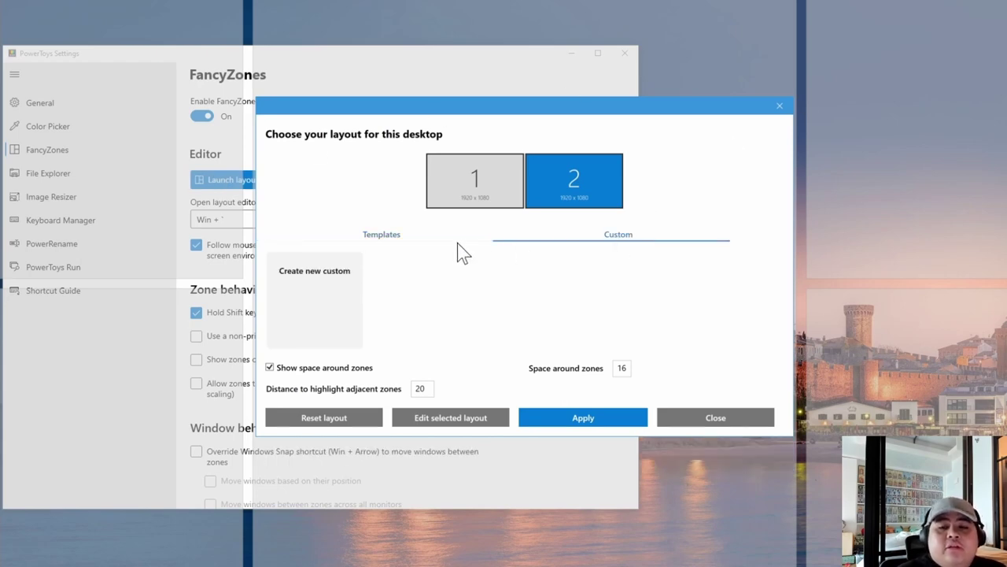
{"action": "left_click", "coordinate": [417, 246]}
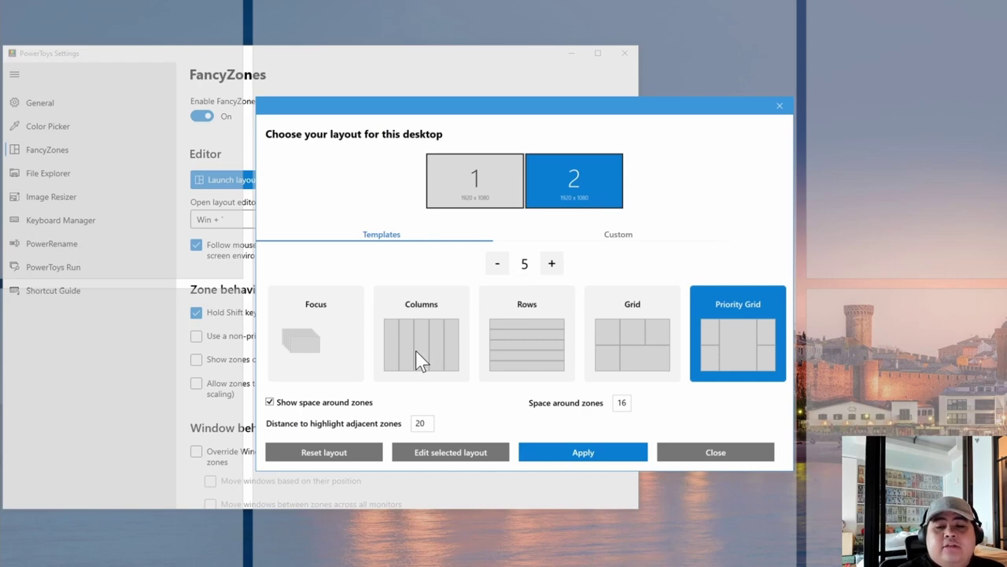
- Lower the template zone count to 3, then raise it back to 5
{"action": "mouse_move", "coordinate": [307, 322]}
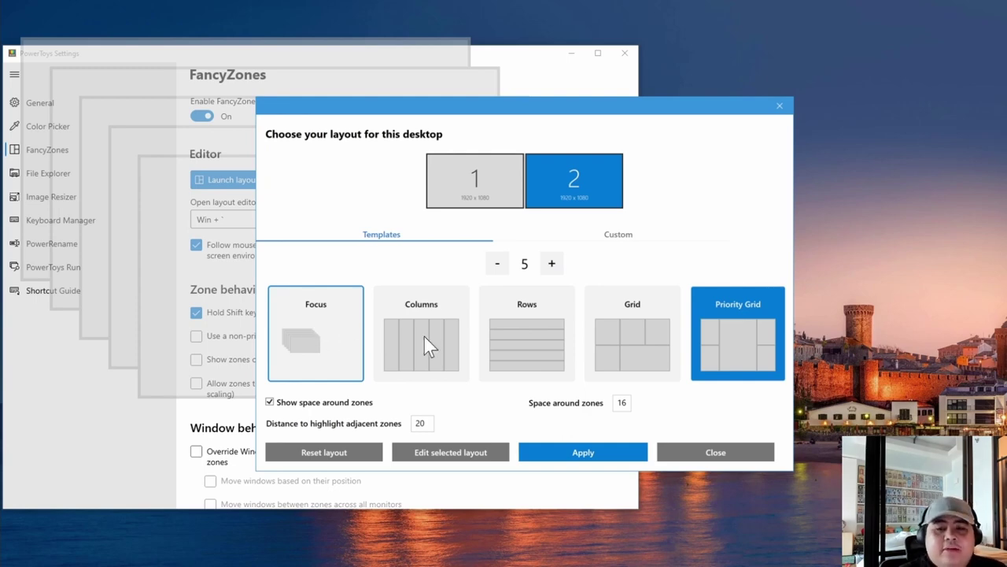
{"action": "mouse_move", "coordinate": [424, 338]}
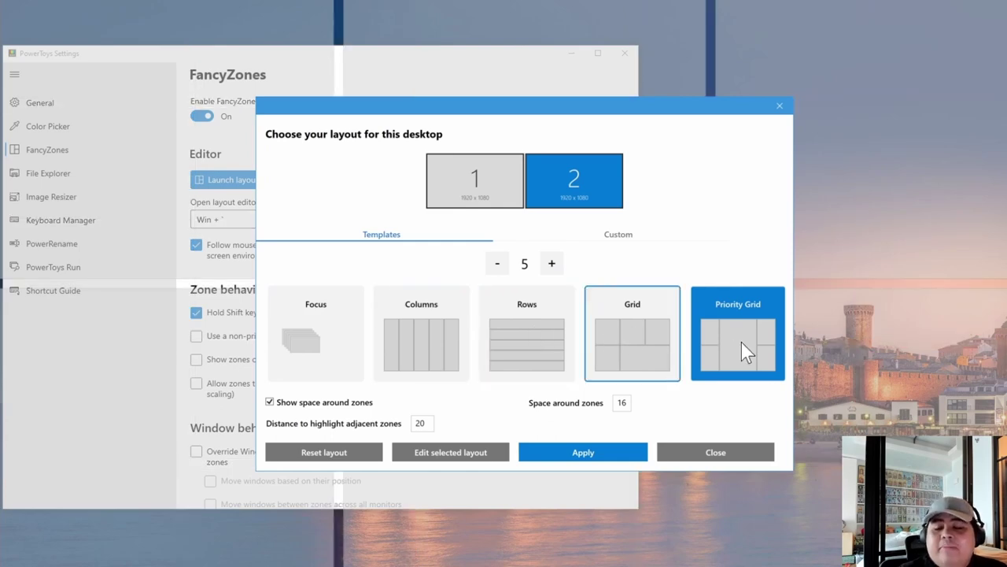
{"action": "left_click", "coordinate": [497, 264]}
{"action": "left_click", "coordinate": [498, 264]}
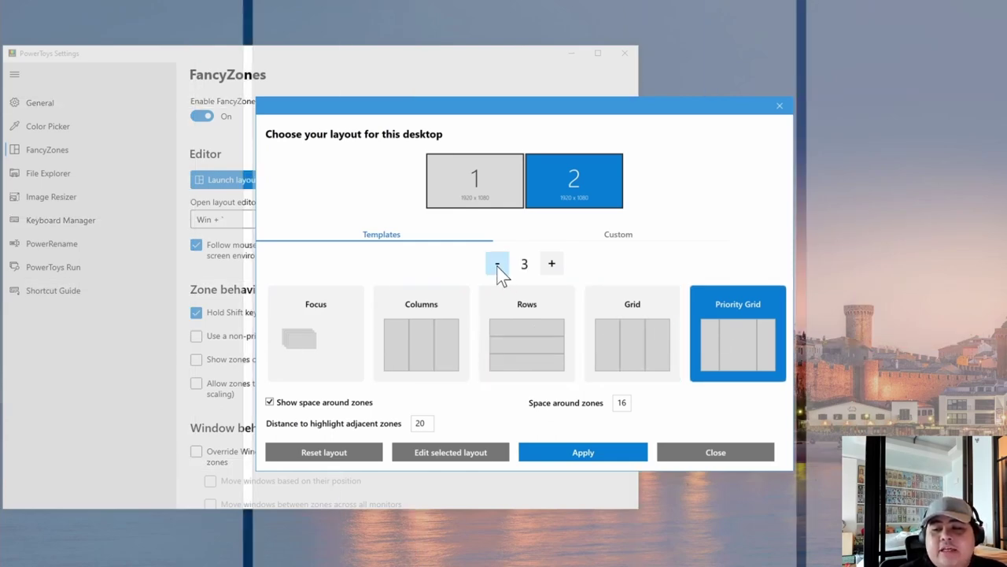
{"action": "left_click", "coordinate": [553, 265]}
{"action": "left_click", "coordinate": [552, 264]}
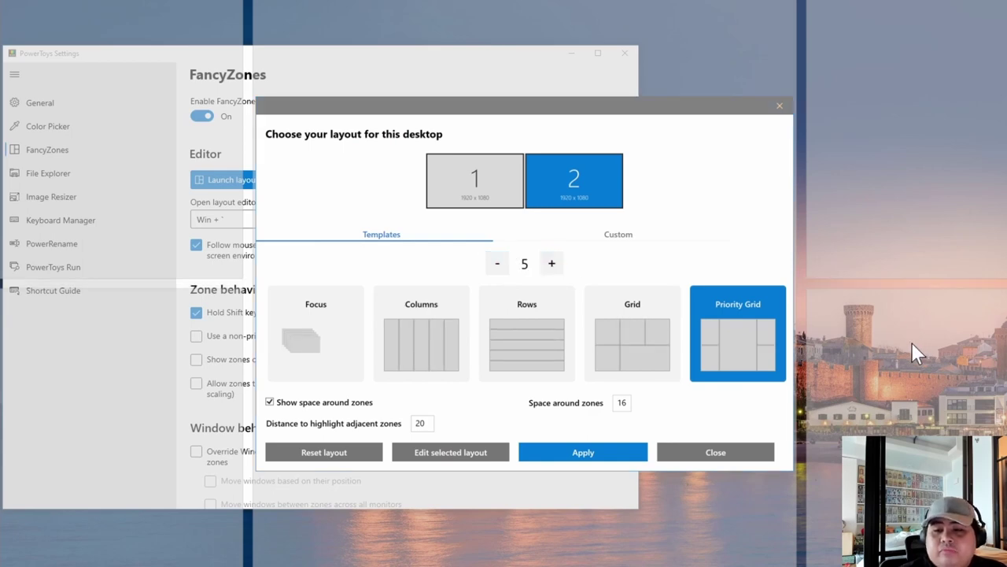
{"action": "left_click", "coordinate": [431, 453]}
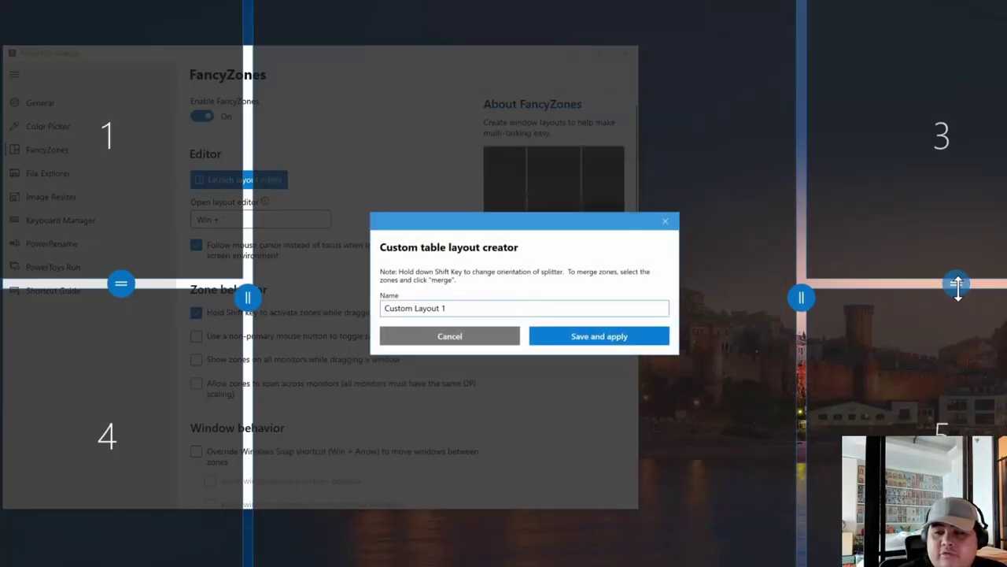
{"action": "mouse_move", "coordinate": [957, 288]}
{"action": "left_mouse_down"}
{"action": "mouse_move", "coordinate": [957, 494]}
{"action": "mouse_move", "coordinate": [957, 136]}
{"action": "mouse_move", "coordinate": [951, 321]}
{"action": "mouse_move", "coordinate": [964, 383]}
{"action": "mouse_move", "coordinate": [951, 251]}
{"action": "mouse_move", "coordinate": [953, 277]}
{"action": "left_mouse_up"}
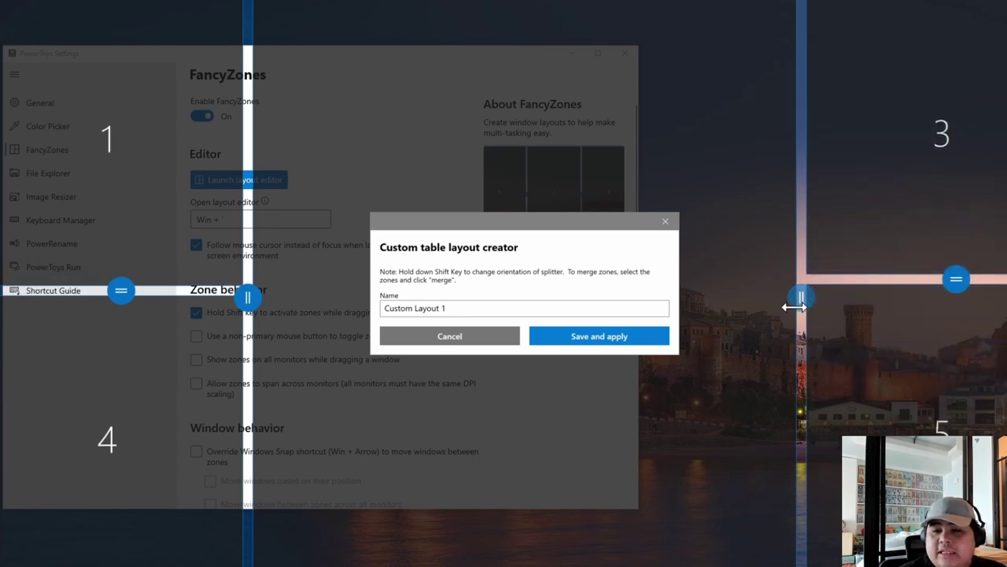
{"action": "mouse_move", "coordinate": [795, 307]}
{"action": "left_mouse_down"}
{"action": "mouse_move", "coordinate": [722, 323]}
{"action": "mouse_move", "coordinate": [857, 313]}
{"action": "mouse_move", "coordinate": [777, 337]}
{"action": "mouse_move", "coordinate": [790, 326]}
{"action": "left_mouse_up"}
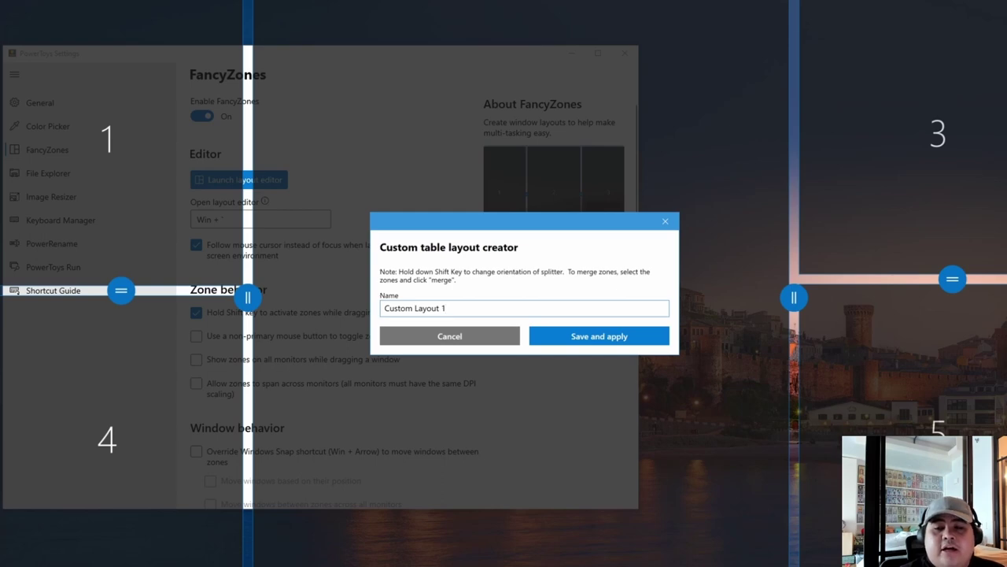
{"action": "left_click", "coordinate": [448, 336]}
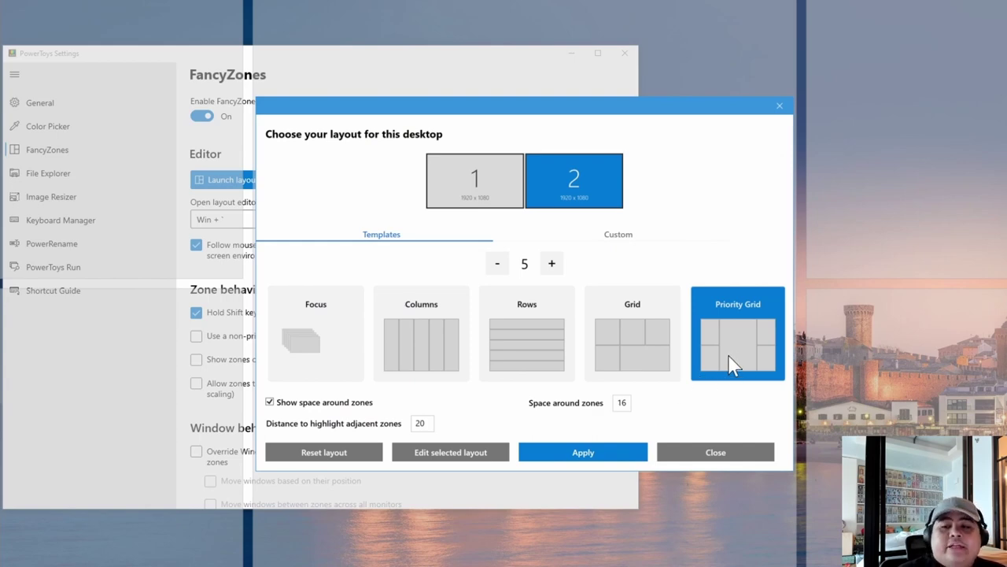
- Apply the Priority Grid layout to this desktop
{"action": "left_click", "coordinate": [616, 461]}
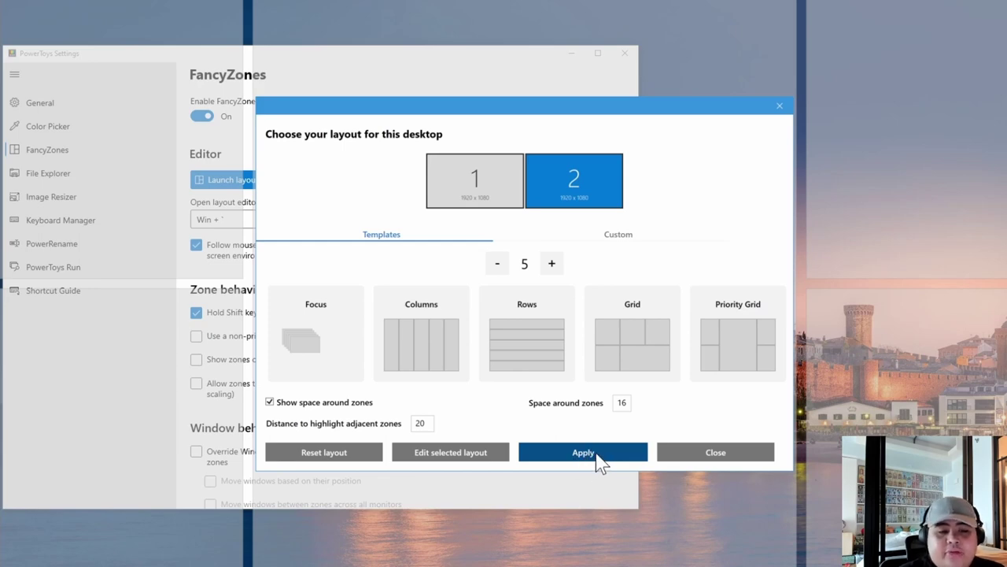
{"action": "left_click_drag", "start_coordinate": [646, 110], "coordinate": [574, 108]}
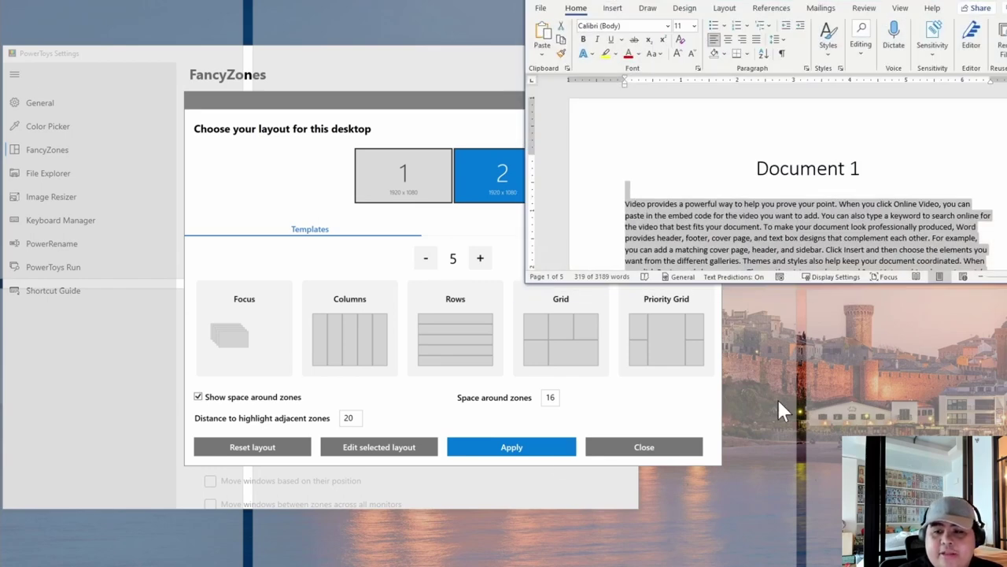
{"action": "left_click", "coordinate": [517, 446]}
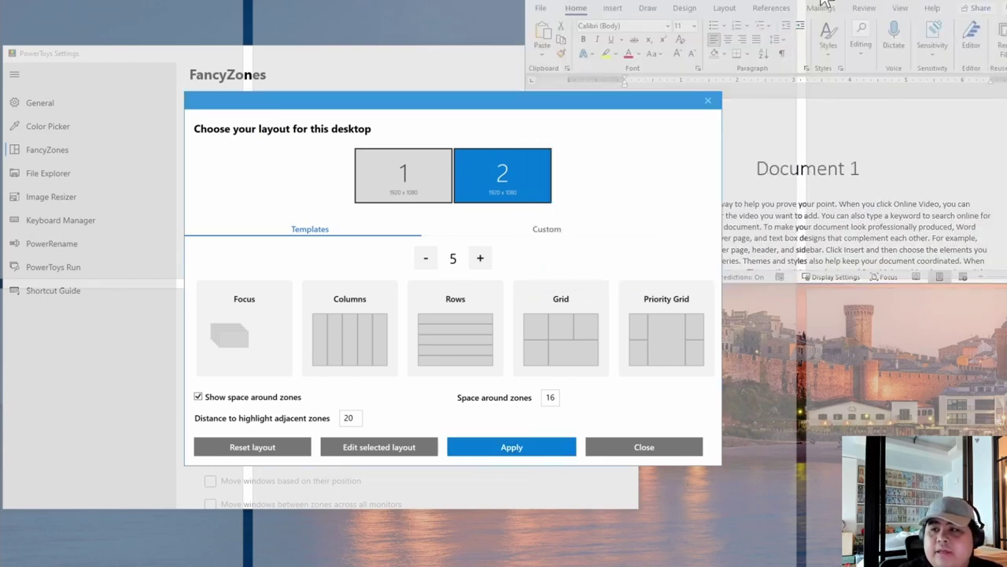
- Snap Document 1 into the centre zone and Document 2 into the upper-left zone
{"action": "left_click_drag", "start_coordinate": [822, 4], "coordinate": [754, 64]}
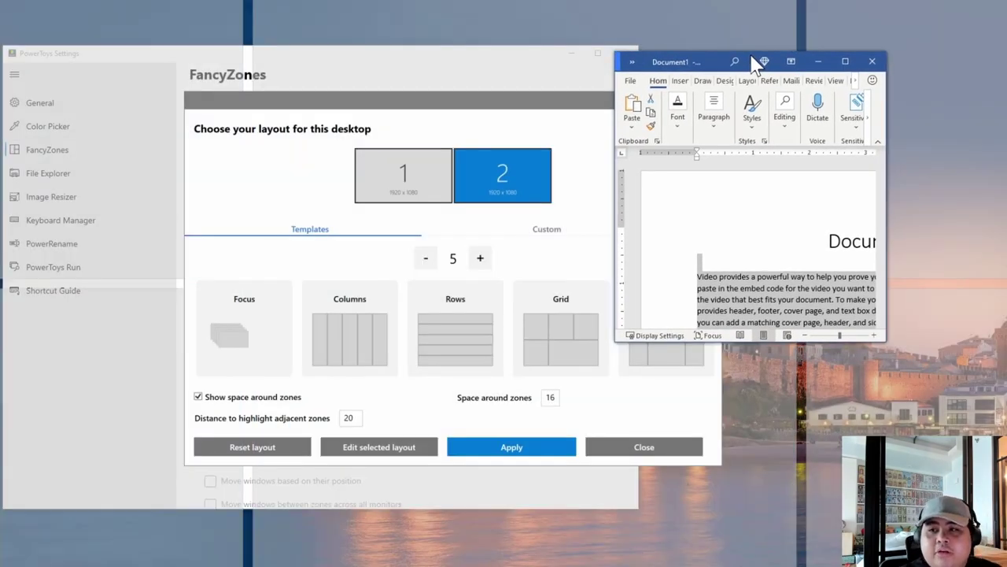
{"action": "left_click_drag", "start_coordinate": [754, 64], "coordinate": [469, 28]}
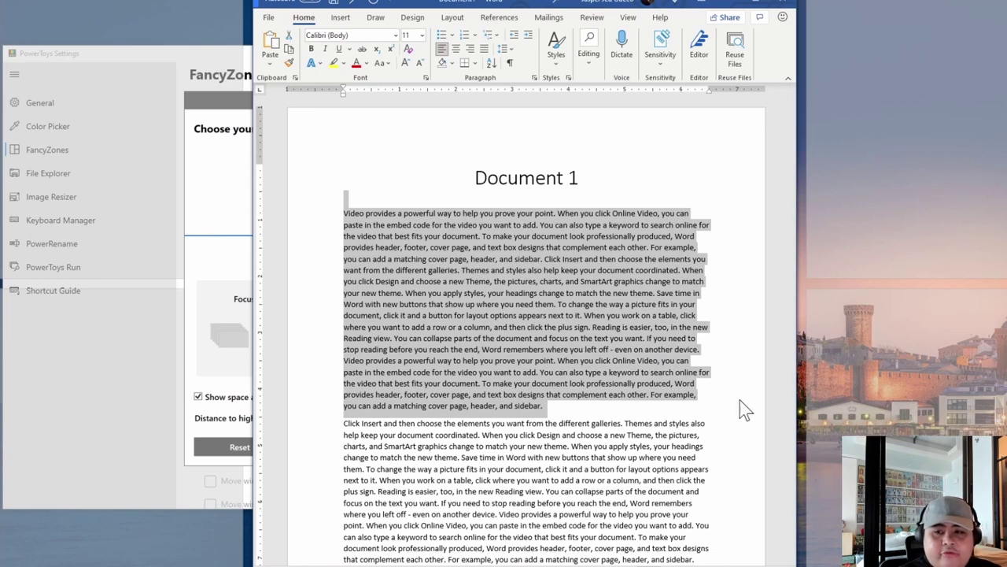
{"action": "left_click", "coordinate": [690, 399]}
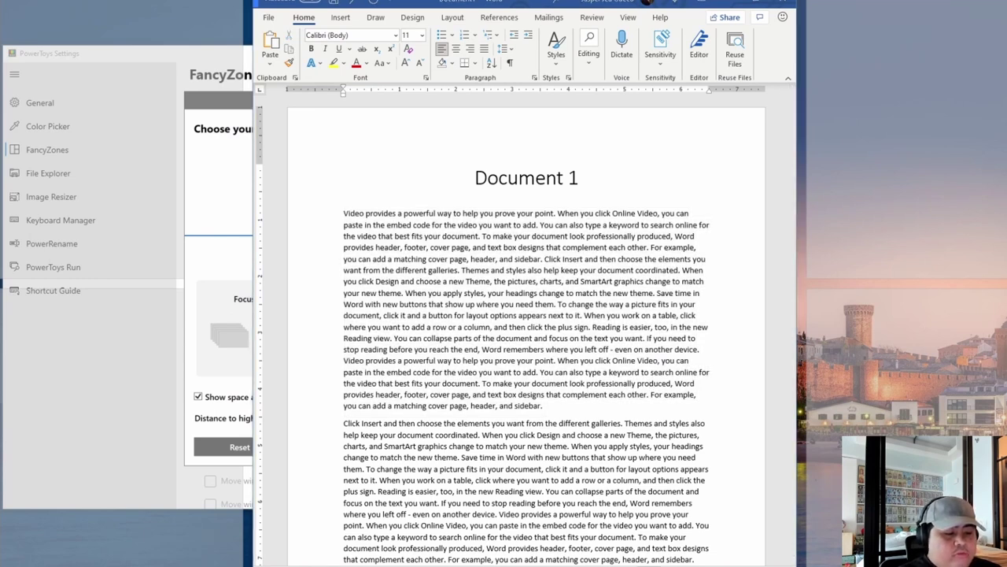
{"action": "key", "text": "alt+Tab"}
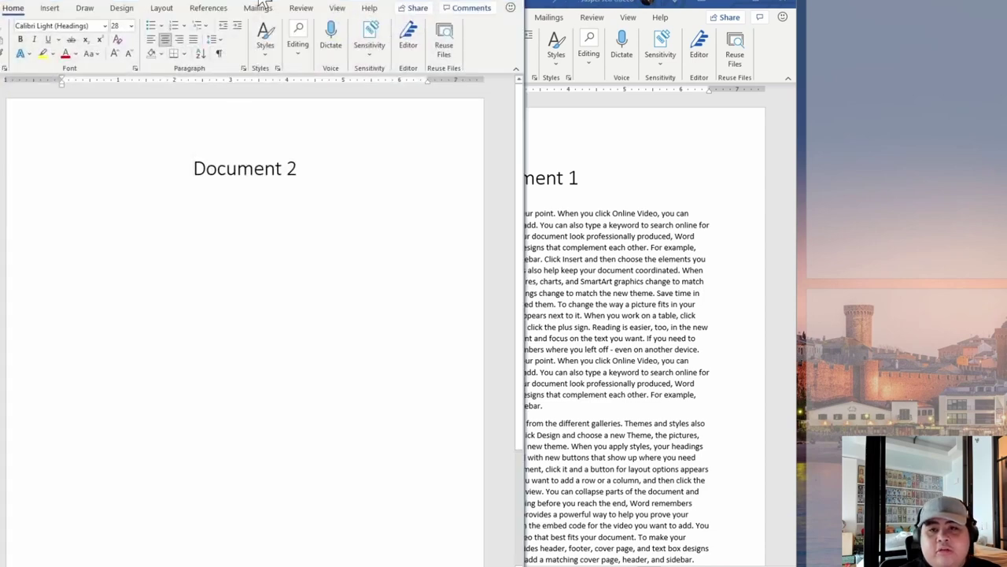
{"action": "left_click_drag", "start_coordinate": [262, 4], "coordinate": [178, 49]}
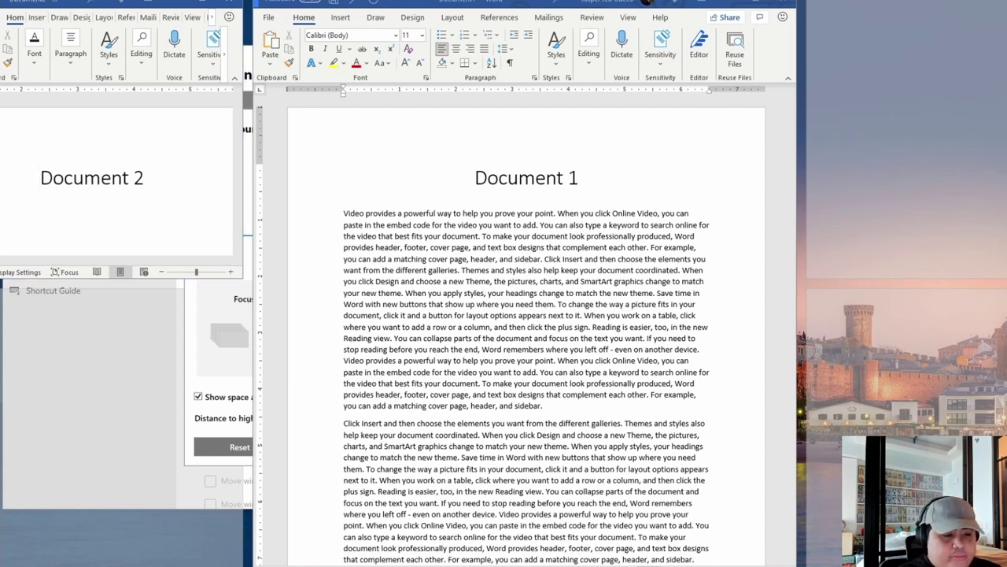
- Snap Document3 into the upper-right zone and Document 4 into the lower-left zone
{"action": "key", "text": "ctrl+n"}
{"action": "left_click_drag", "start_coordinate": [826, 303], "coordinate": [909, 126]}
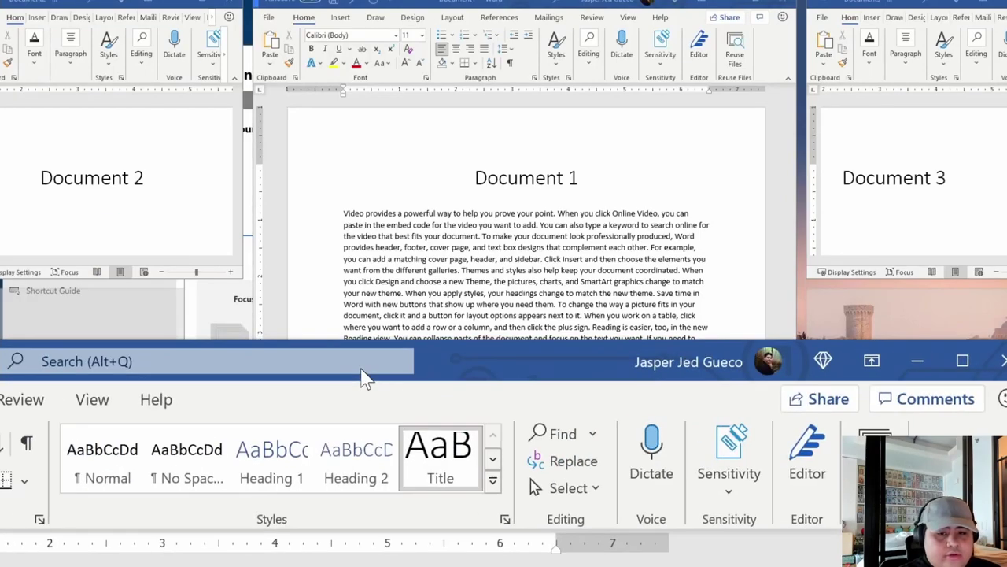
{"action": "left_click_drag", "start_coordinate": [364, 375], "coordinate": [67, 364]}
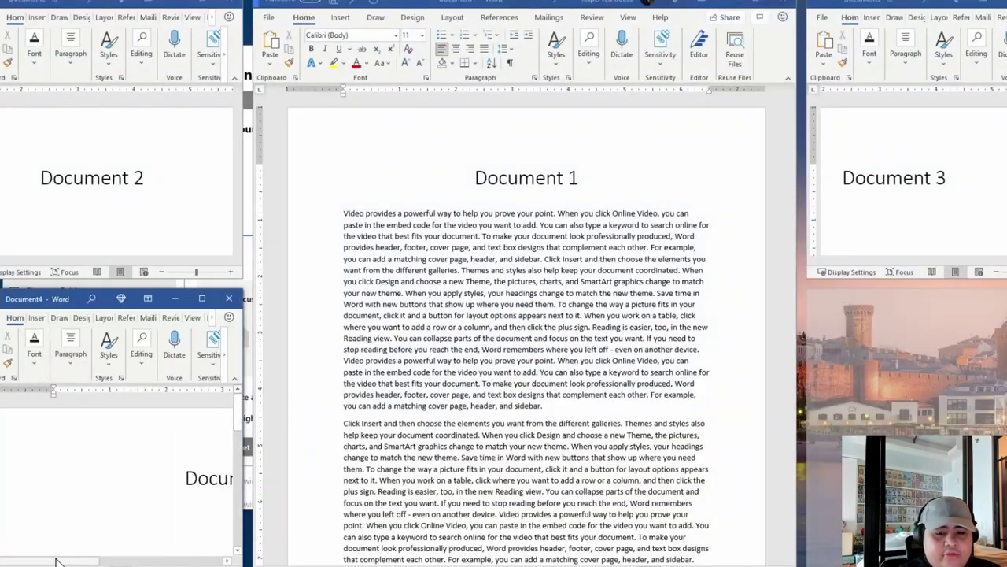
{"action": "left_click_drag", "start_coordinate": [73, 562], "coordinate": [126, 561]}
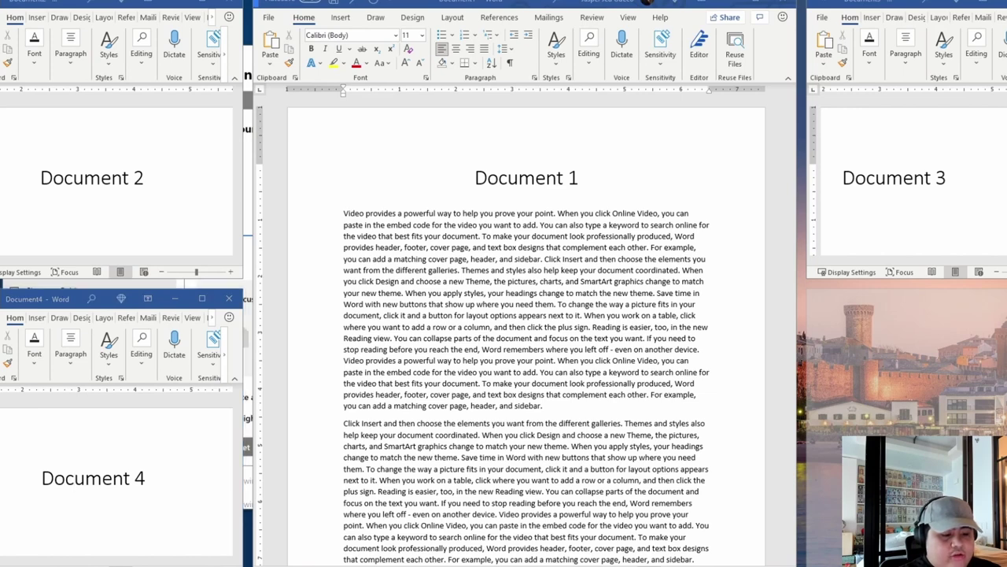
- Toggle the desktop with Win+D, snap Document6 lower-right, and reopen the layout editor
{"action": "key", "text": "super+d"}
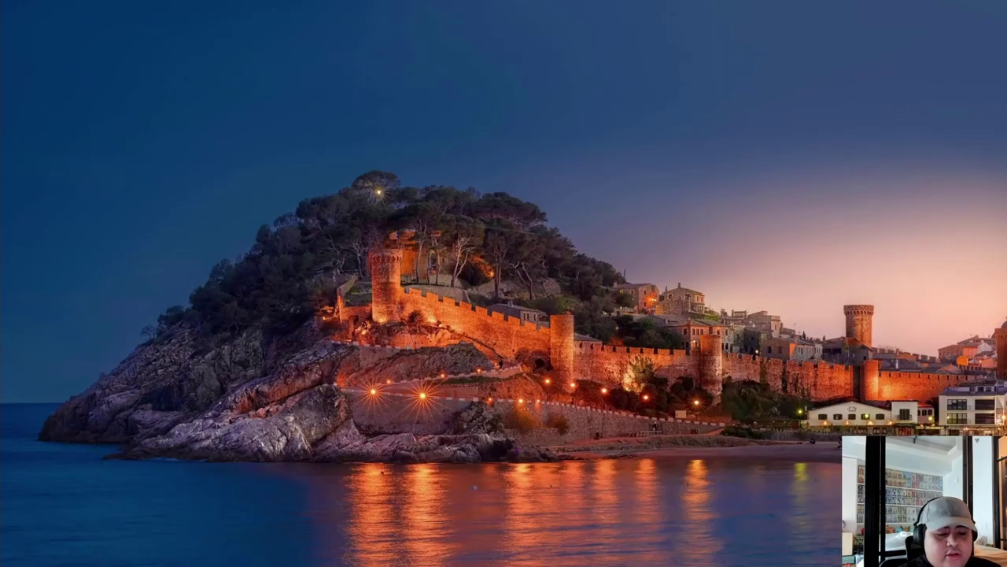
{"action": "key", "text": "super+d"}
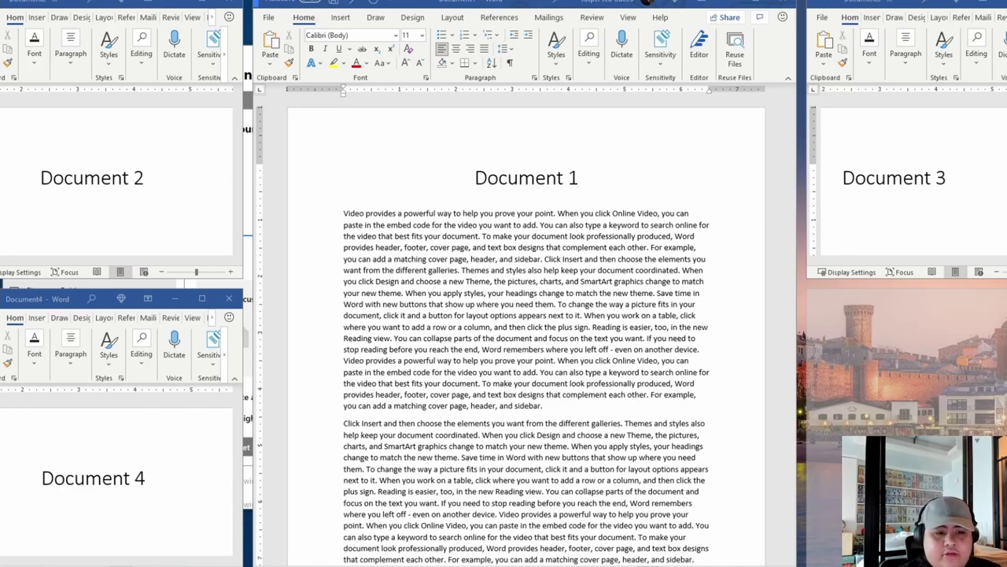
{"action": "left_click_drag", "start_coordinate": [792, 299], "coordinate": [982, 391]}
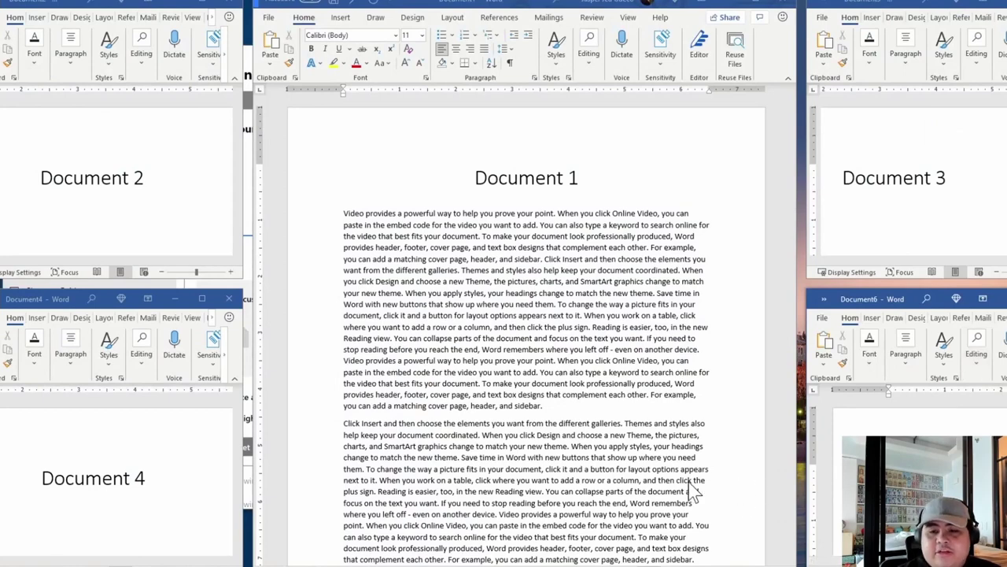
{"action": "key", "text": "super+shift+grave"}
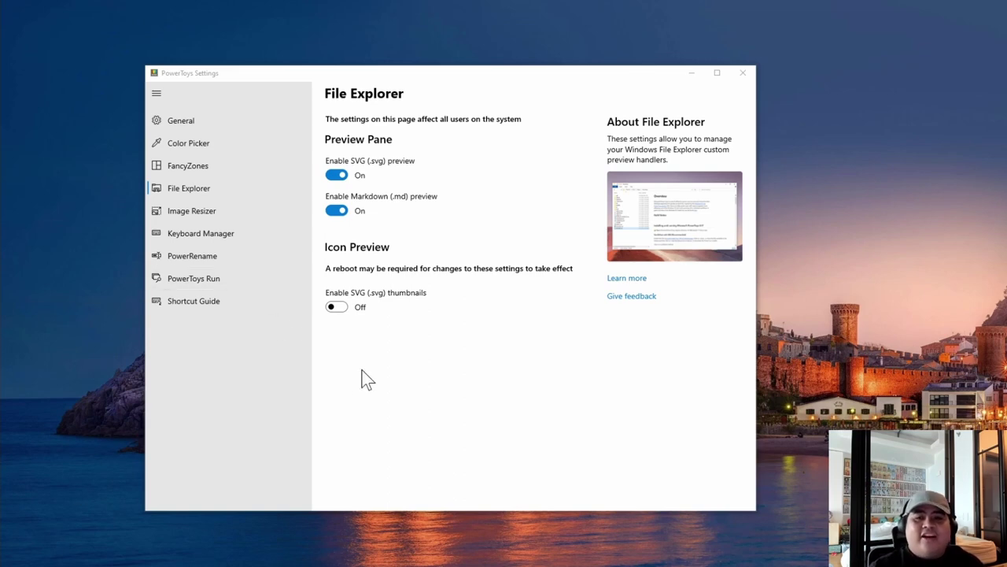
- Minimize the PowerToys Settings window to reveal the folder behind it
{"action": "left_click", "coordinate": [687, 77]}
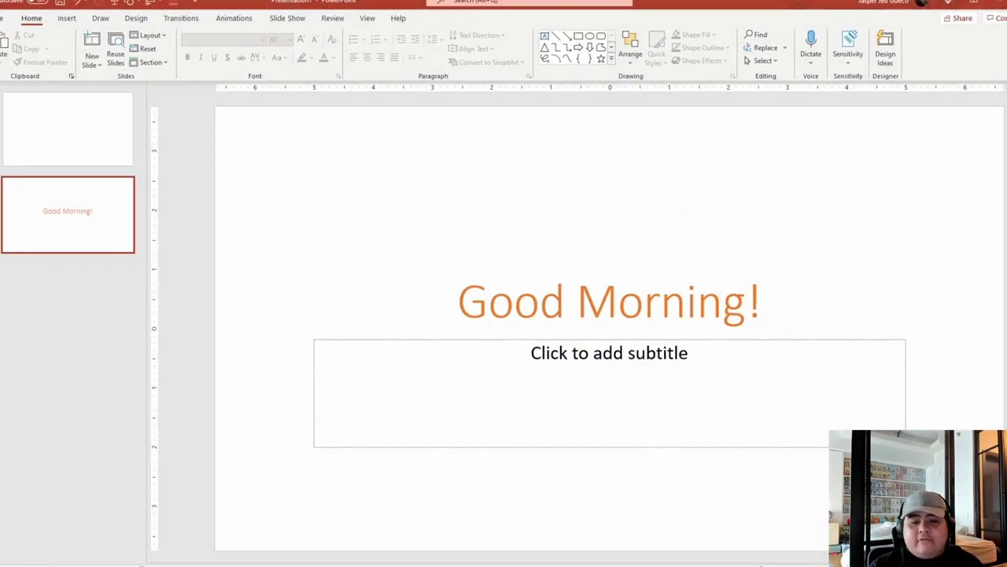
- Bring up the PowerToys folder and drop corgi.svg onto the Good Morning slide
{"action": "left_click", "coordinate": [164, 557]}
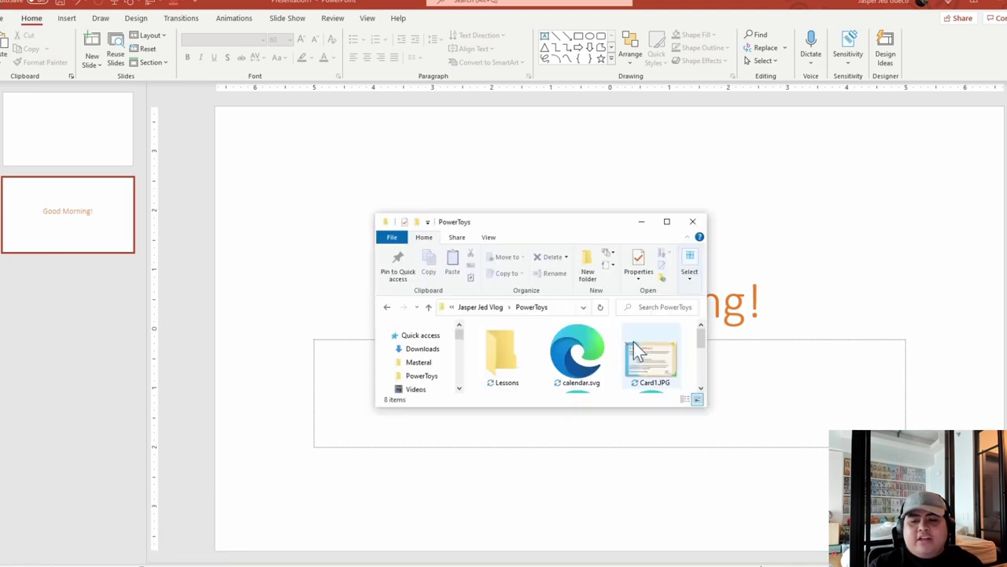
{"action": "left_click_drag", "start_coordinate": [703, 405], "coordinate": [779, 481]}
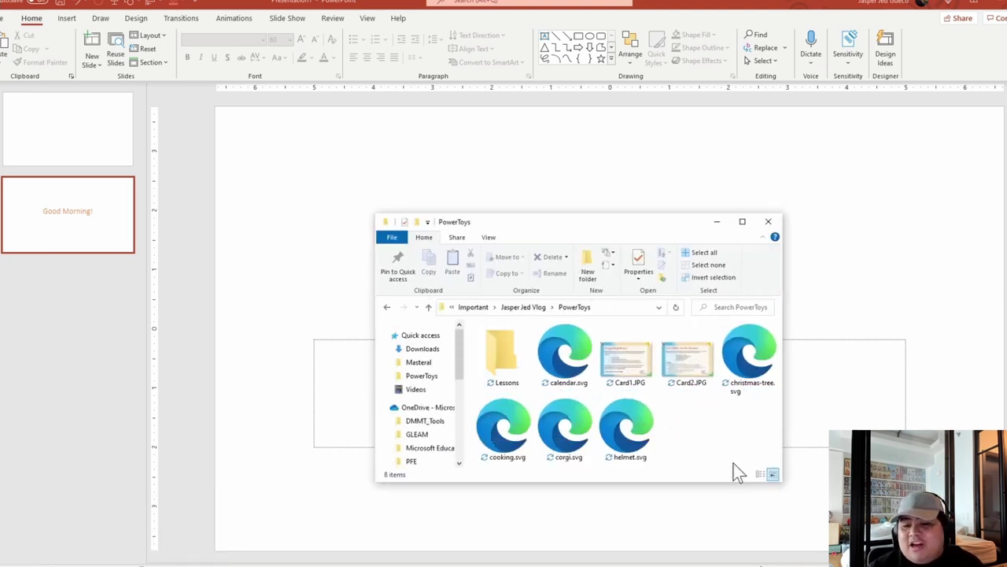
{"action": "left_click_drag", "start_coordinate": [588, 455], "coordinate": [839, 274]}
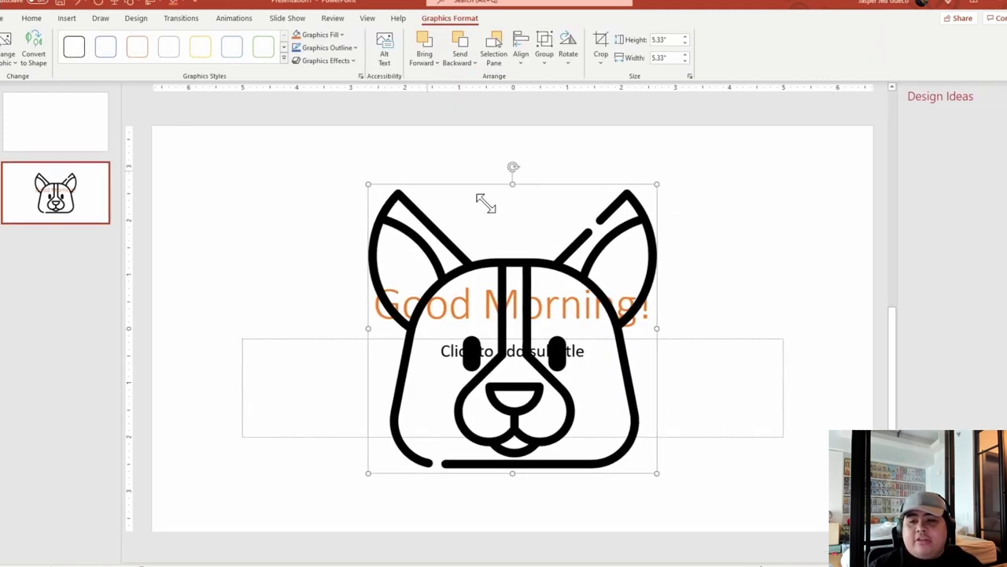
- Shrink the corgi to 2.34 inches, move it to the upper left, and keep it black
{"action": "left_click_drag", "start_coordinate": [367, 180], "coordinate": [398, 215]}
{"action": "left_click_drag", "start_coordinate": [508, 328], "coordinate": [528, 349]}
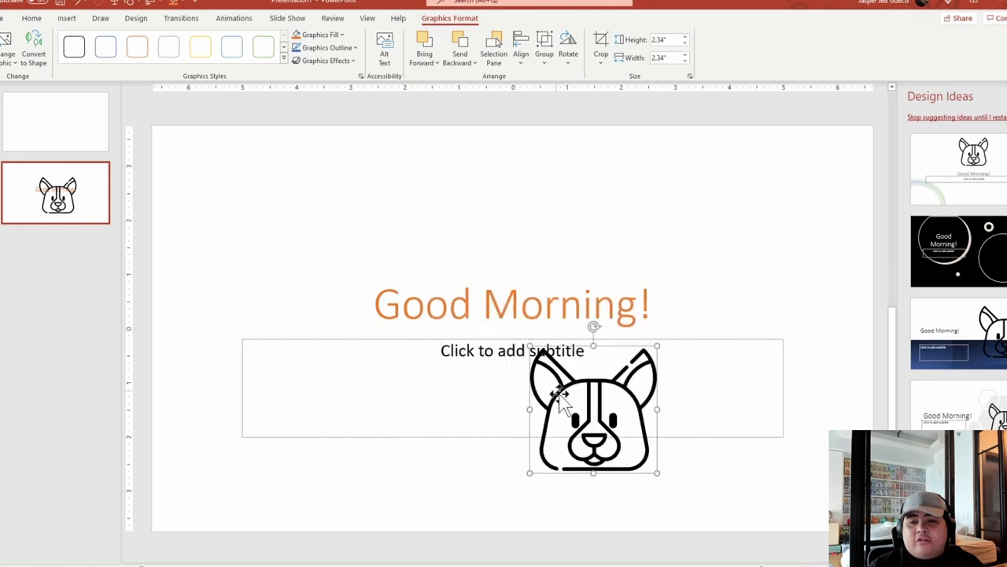
{"action": "left_click_drag", "start_coordinate": [590, 410], "coordinate": [284, 219]}
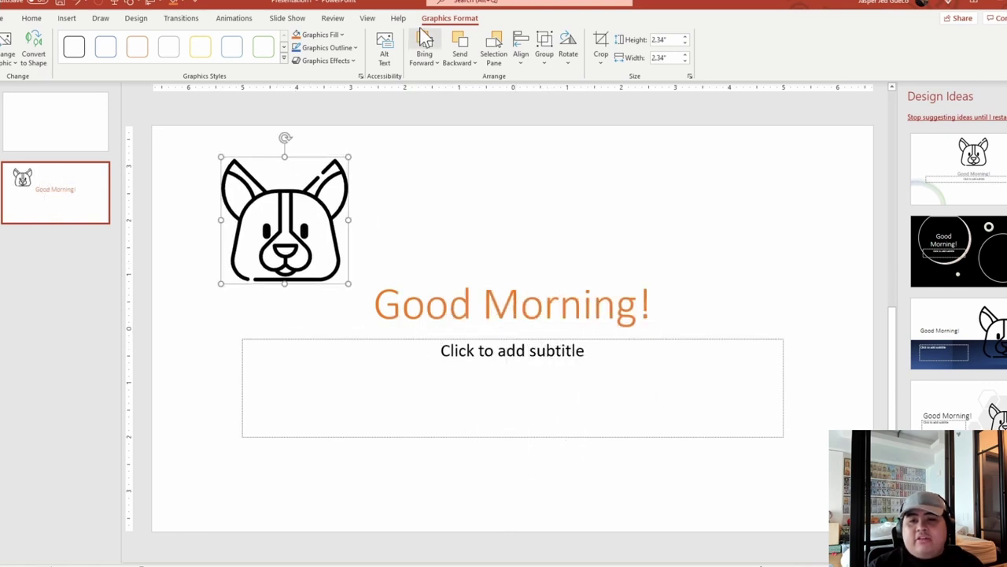
{"action": "left_click", "coordinate": [316, 35]}
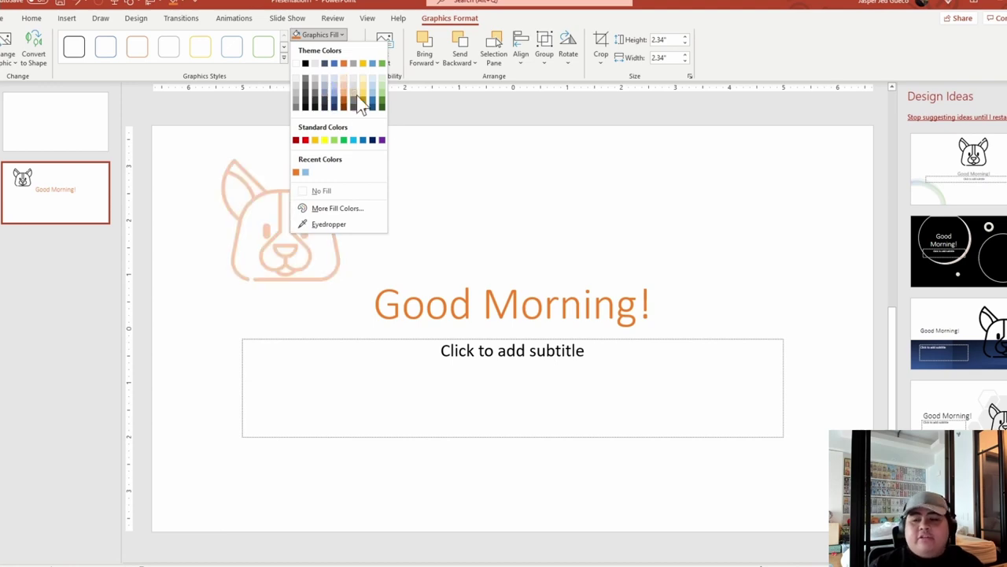
{"action": "left_click", "coordinate": [618, 198]}
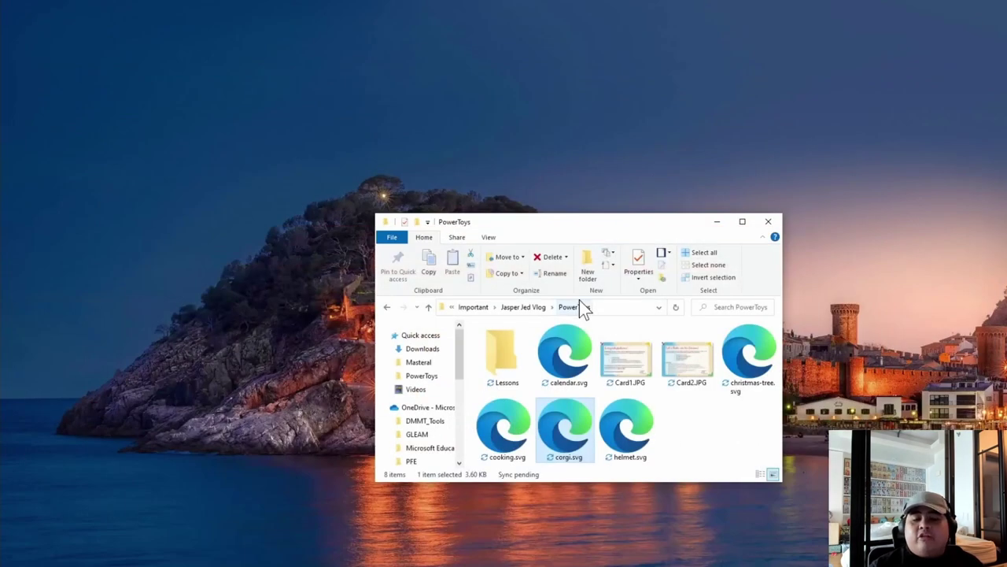
- Maximize the folder and turn on a widened preview pane showing helmet.svg
{"action": "left_click", "coordinate": [743, 222]}
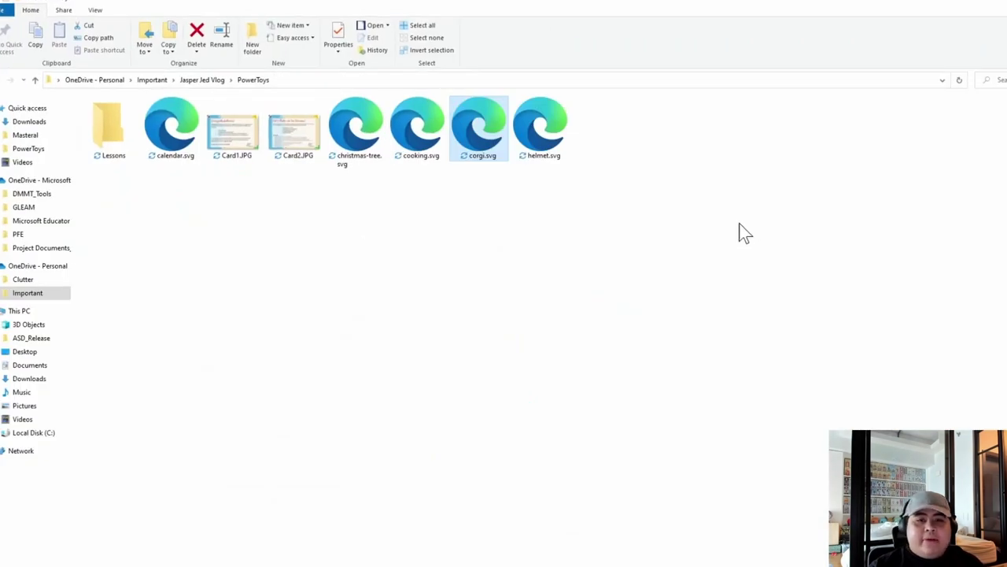
{"action": "left_click", "coordinate": [533, 148]}
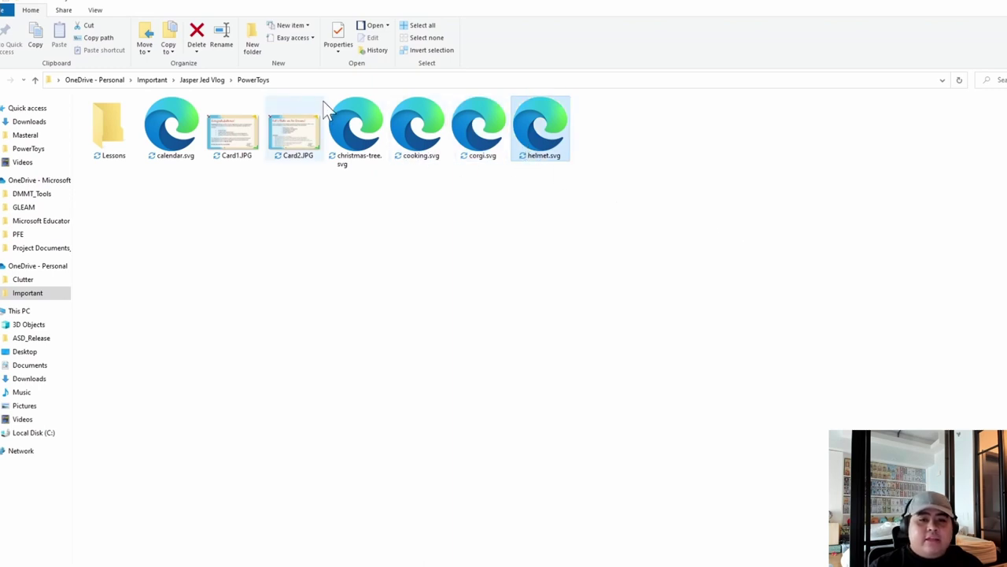
{"action": "left_click", "coordinate": [96, 10]}
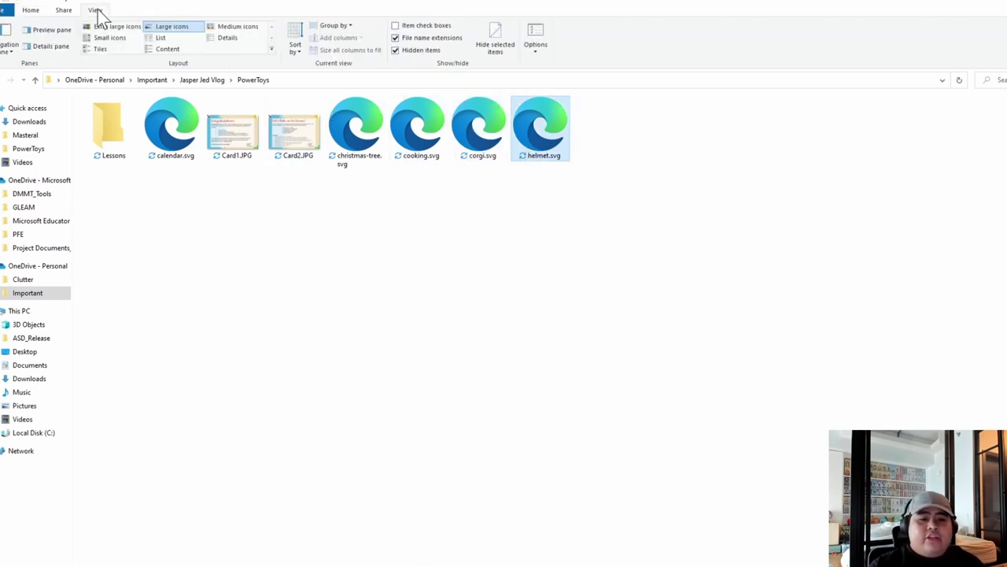
{"action": "left_click", "coordinate": [52, 31]}
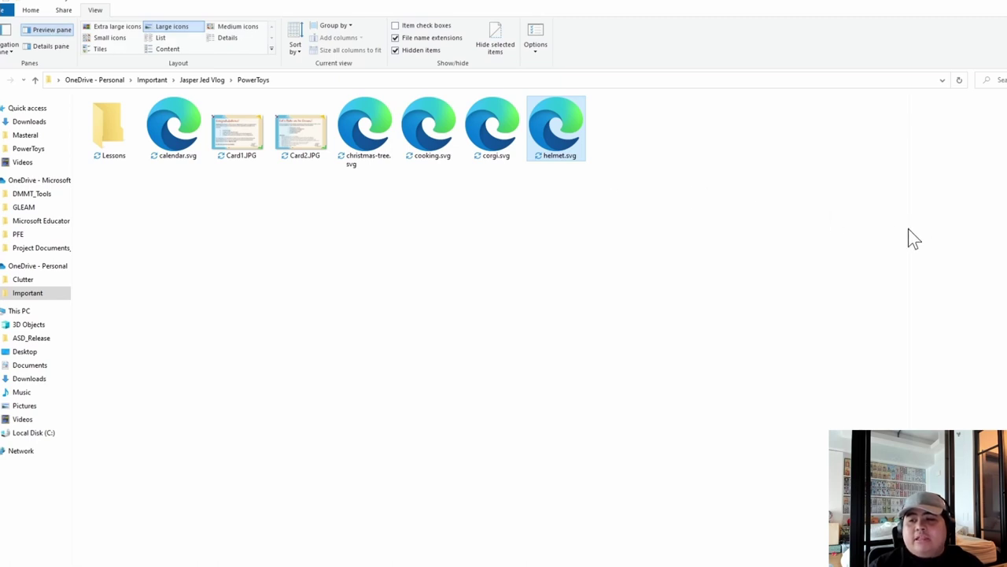
{"action": "left_click_drag", "start_coordinate": [911, 229], "coordinate": [599, 247]}
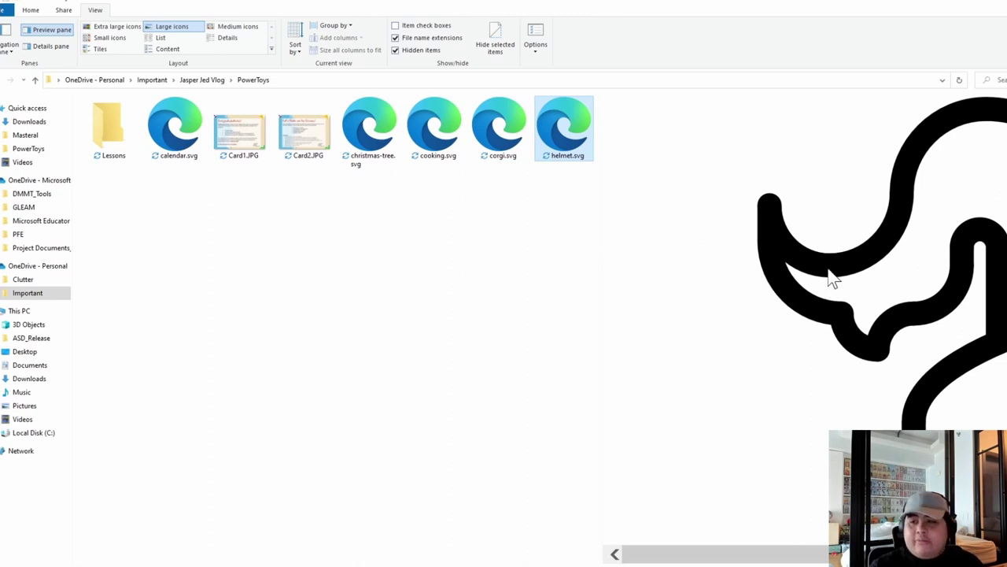
- Preview corgi.svg and cooking.svg, then close the PowerToys folder window
{"action": "left_click", "coordinate": [498, 130]}
{"action": "left_click", "coordinate": [451, 126]}
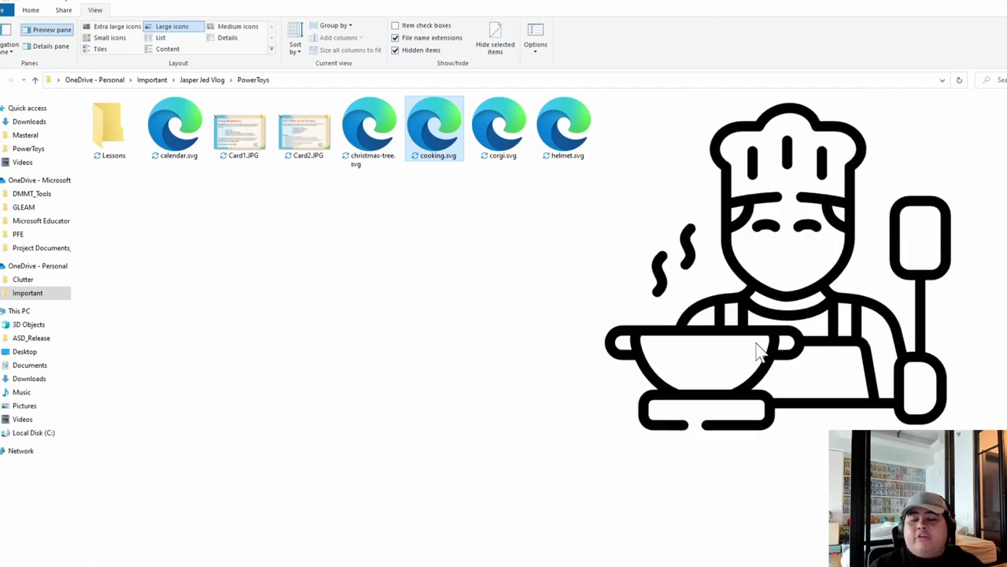
{"action": "left_click", "coordinate": [995, 9]}
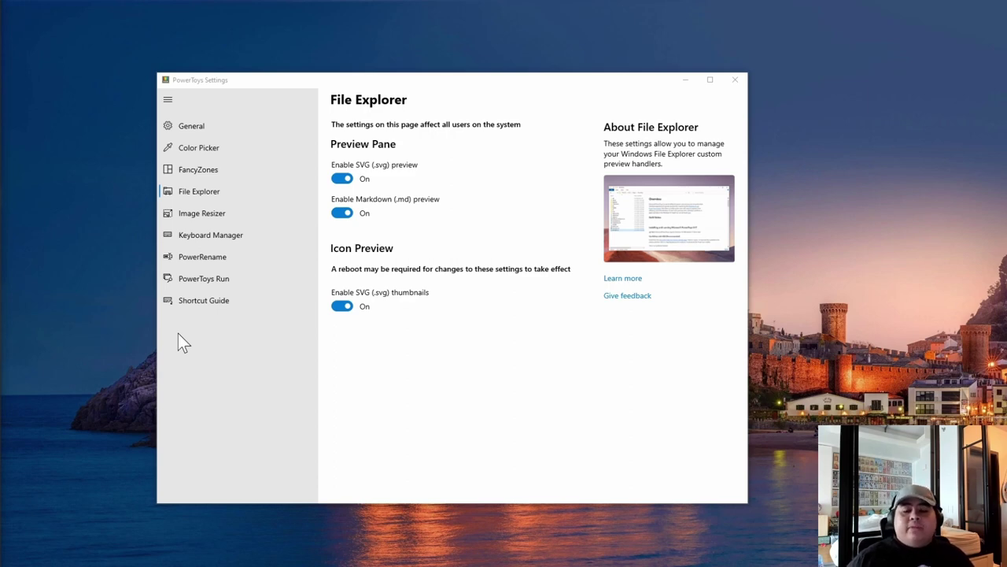
- Select Image Resizer in the PowerToys Settings navigation list
{"action": "left_click", "coordinate": [199, 218]}
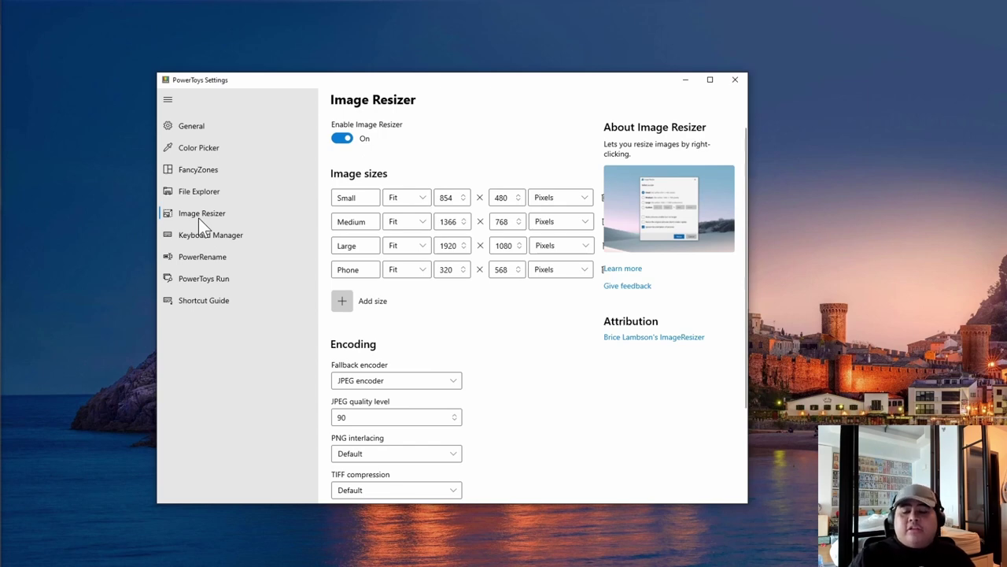
- Maximize PowerToys Settings, then switch to the PowerToys folder via the taskbar Explorer icon
{"action": "left_click", "coordinate": [710, 80]}
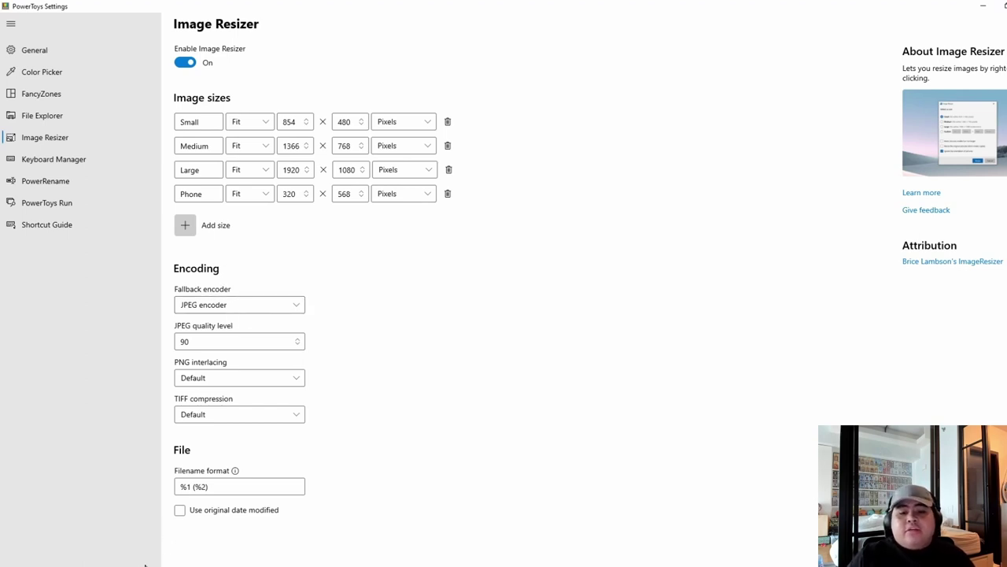
{"action": "left_click", "coordinate": [118, 566]}
{"action": "left_click", "coordinate": [182, 526]}
- Open Card1.JPG in the photo viewer, maximizing then restoring the viewer window
{"action": "left_click", "coordinate": [260, 153]}
{"action": "right_click", "coordinate": [263, 155]}
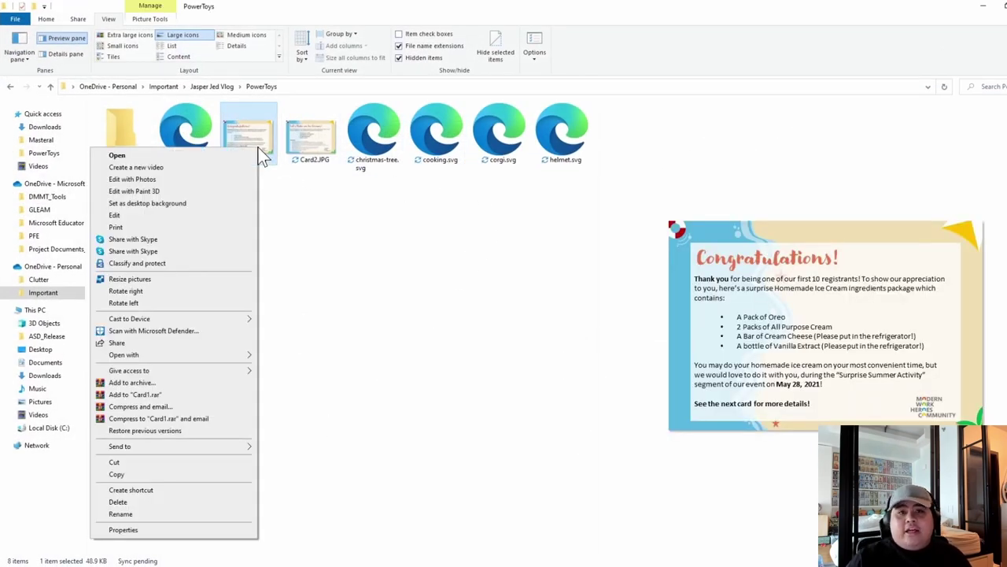
{"action": "left_click", "coordinate": [219, 278]}
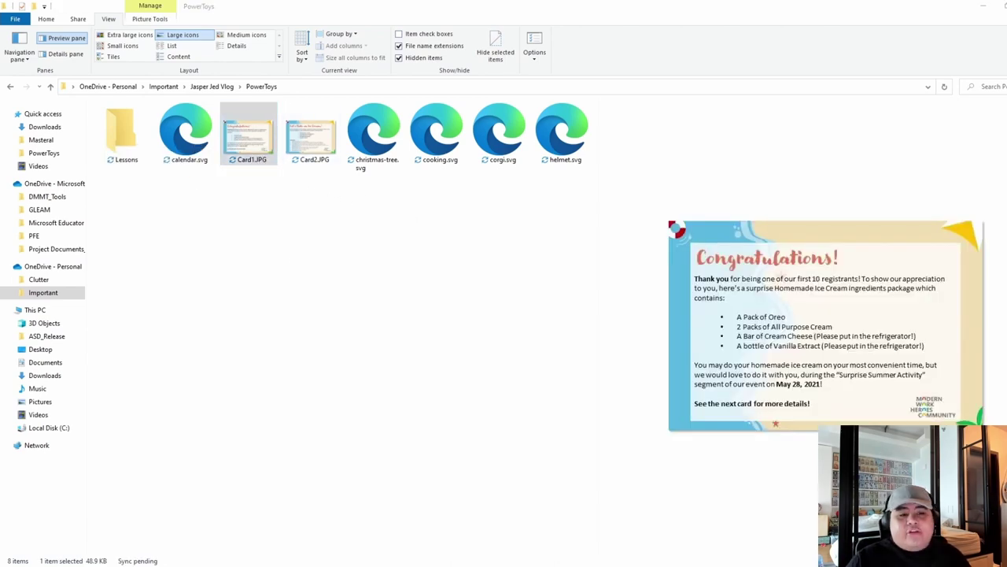
{"action": "left_click_drag", "start_coordinate": [834, 330], "coordinate": [720, 11]}
{"action": "left_click_drag", "start_coordinate": [913, 11], "coordinate": [856, 129]}
- Resize Card1.JPG to the Large 1920 × 1080 size
{"action": "right_click", "coordinate": [248, 142]}
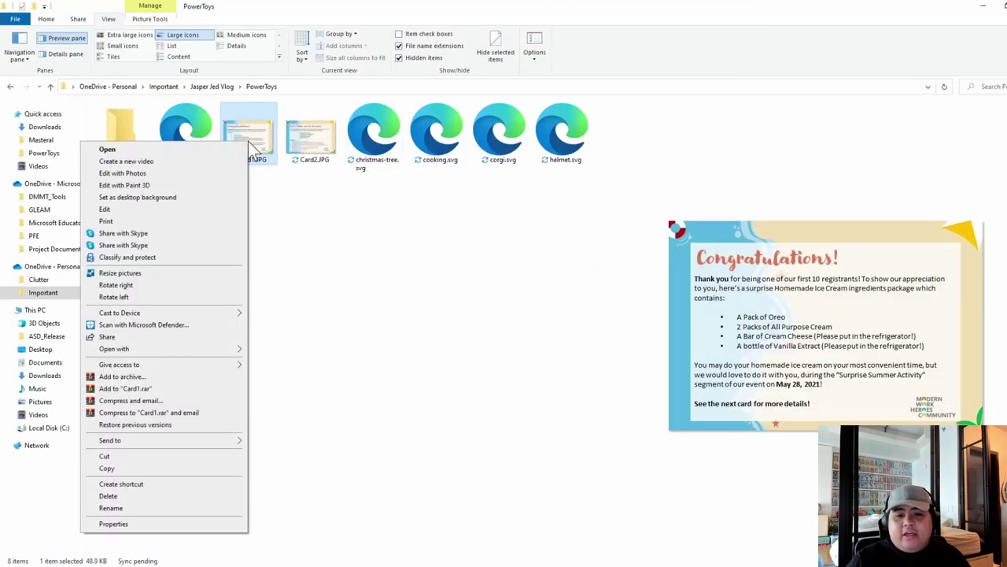
{"action": "left_click", "coordinate": [171, 276]}
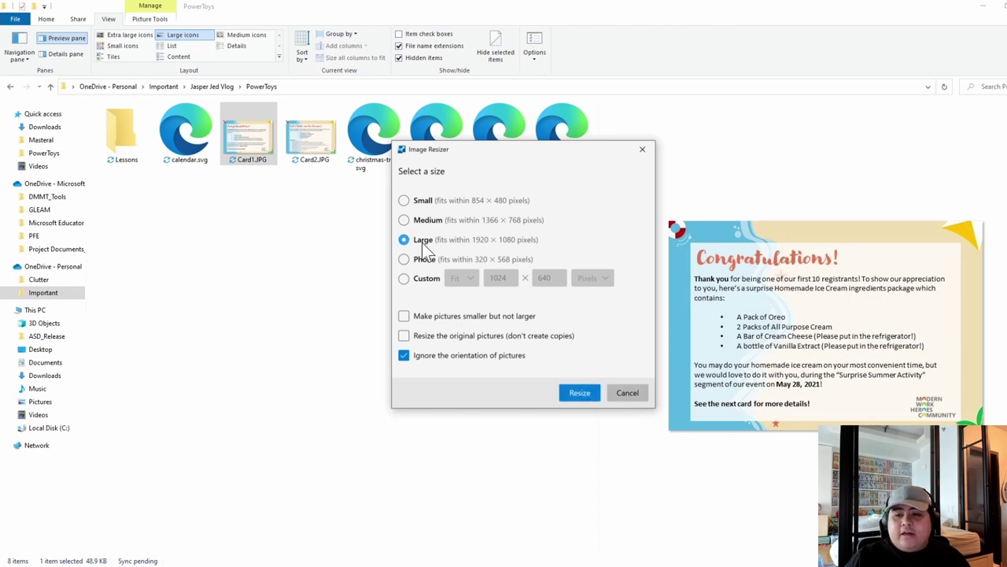
{"action": "left_click", "coordinate": [586, 391]}
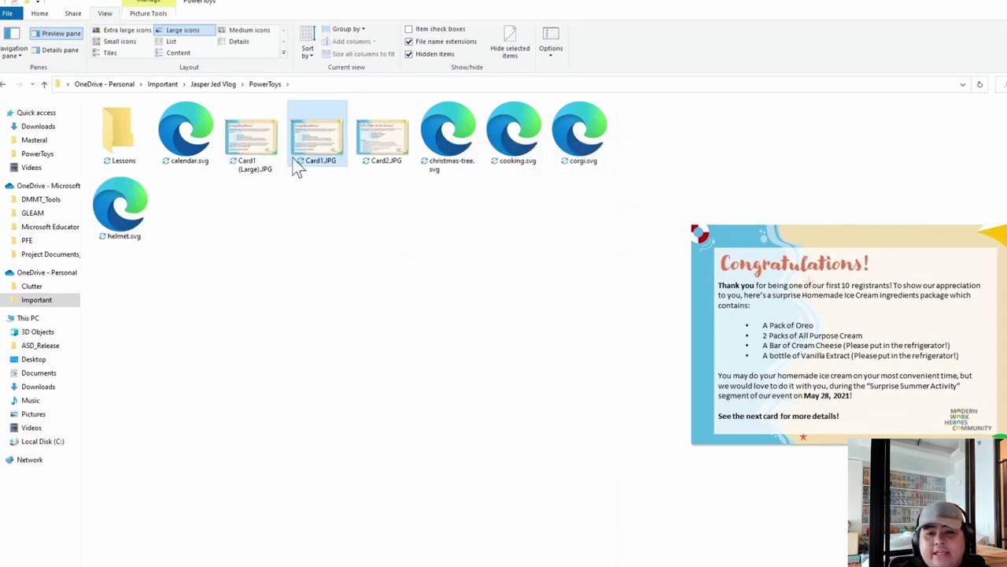
- Create a Phone-size (320 × 568) copy of Card1 (Large).JPG with Image Resizer
{"action": "left_click", "coordinate": [267, 146]}
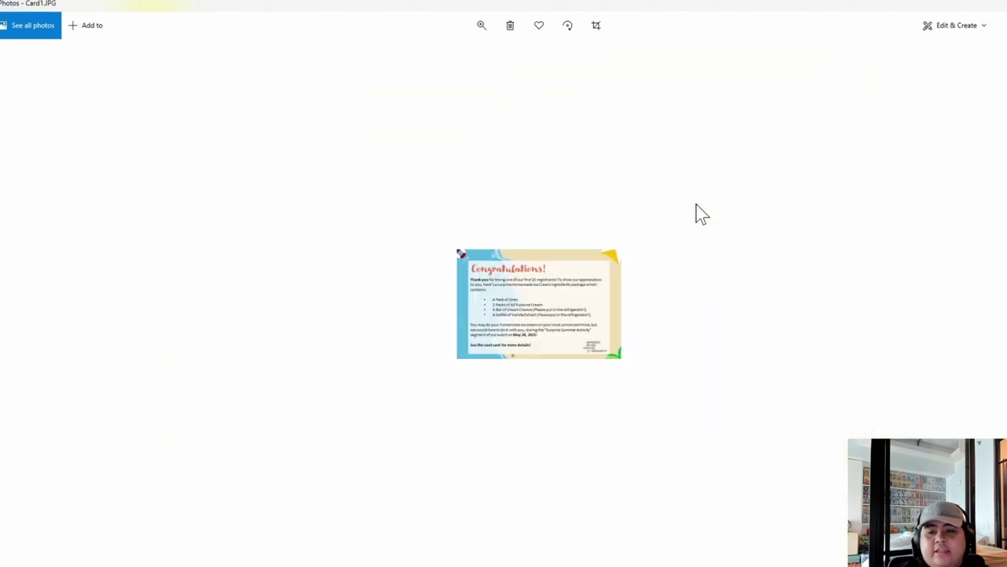
{"action": "key", "text": "alt+F4"}
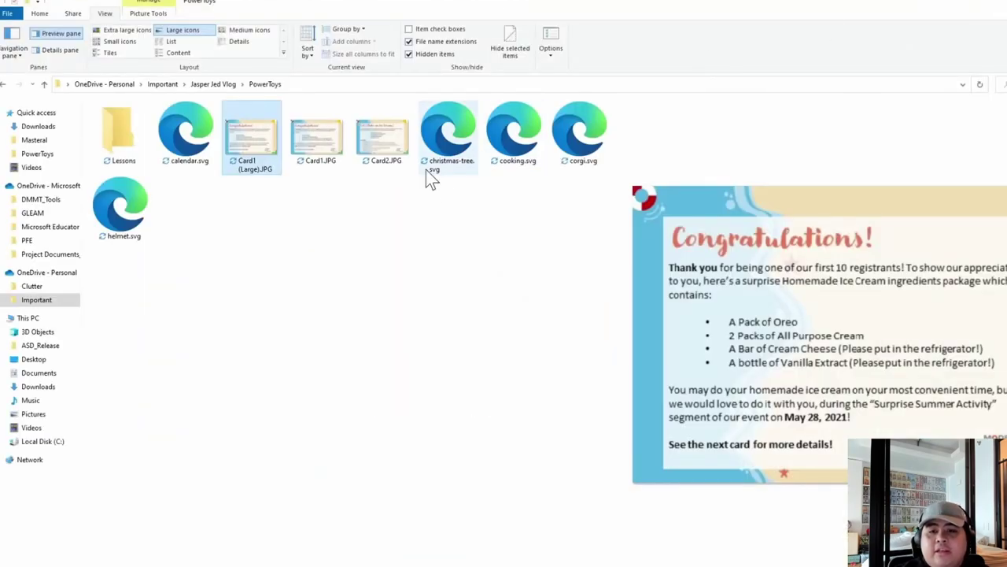
{"action": "right_click", "coordinate": [248, 140]}
{"action": "key", "text": "Escape"}
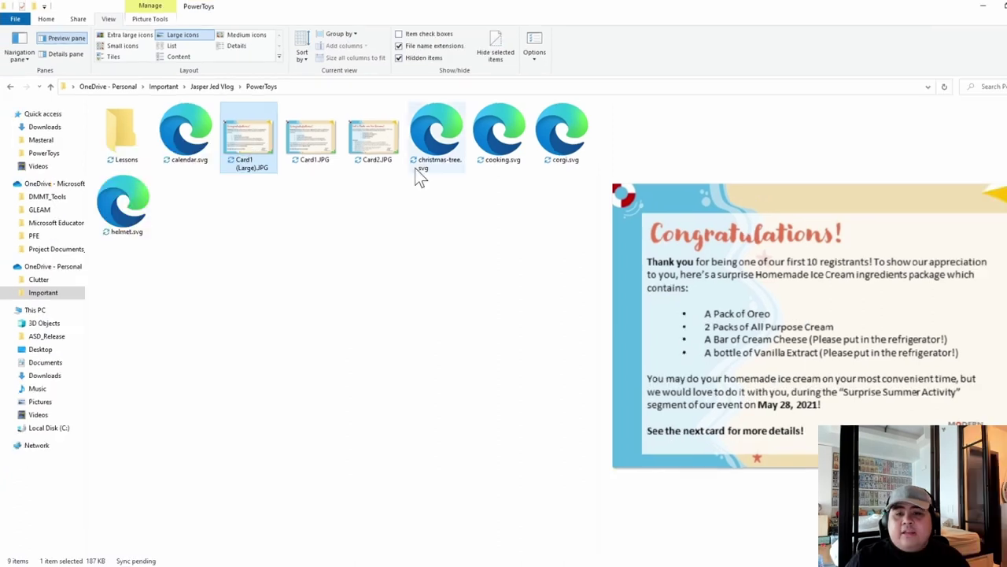
{"action": "right_click", "coordinate": [248, 141]}
{"action": "left_click", "coordinate": [174, 272]}
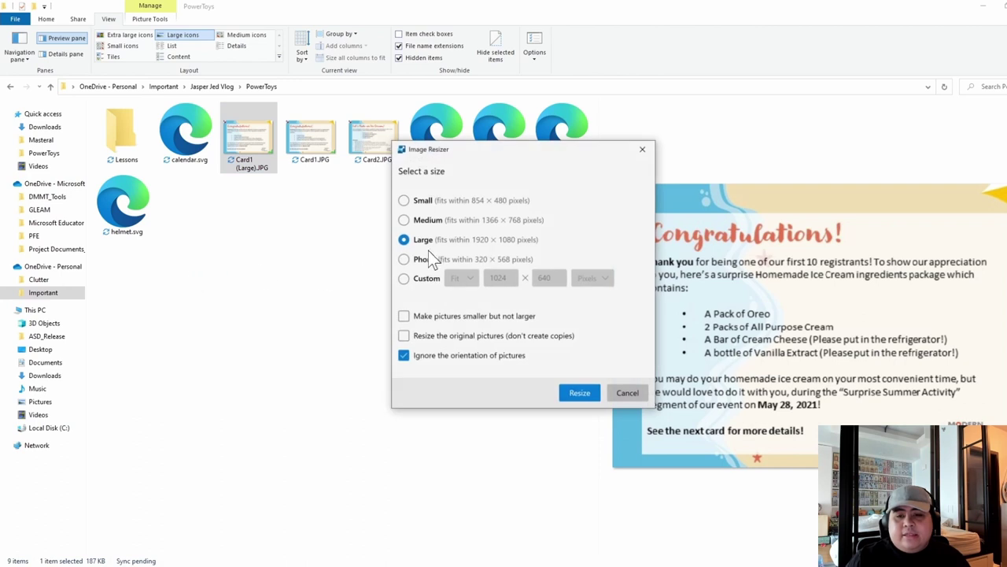
{"action": "left_click", "coordinate": [422, 264]}
{"action": "left_click", "coordinate": [574, 388]}
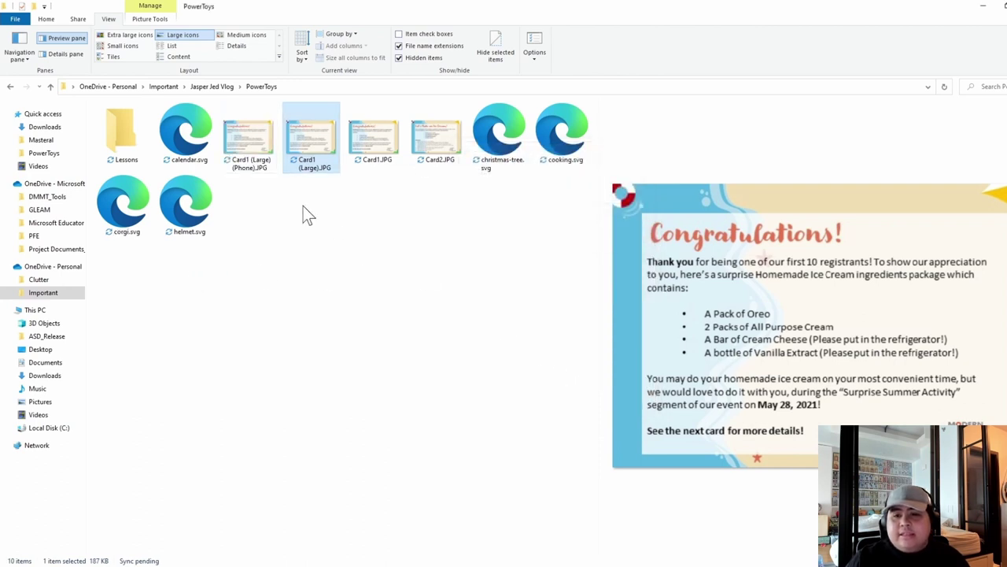
- View Card1 (Large) (Phone).JPG in the photo viewer, close it, and restore the settings window
{"action": "left_click", "coordinate": [251, 157]}
{"action": "double_click", "coordinate": [249, 155]}
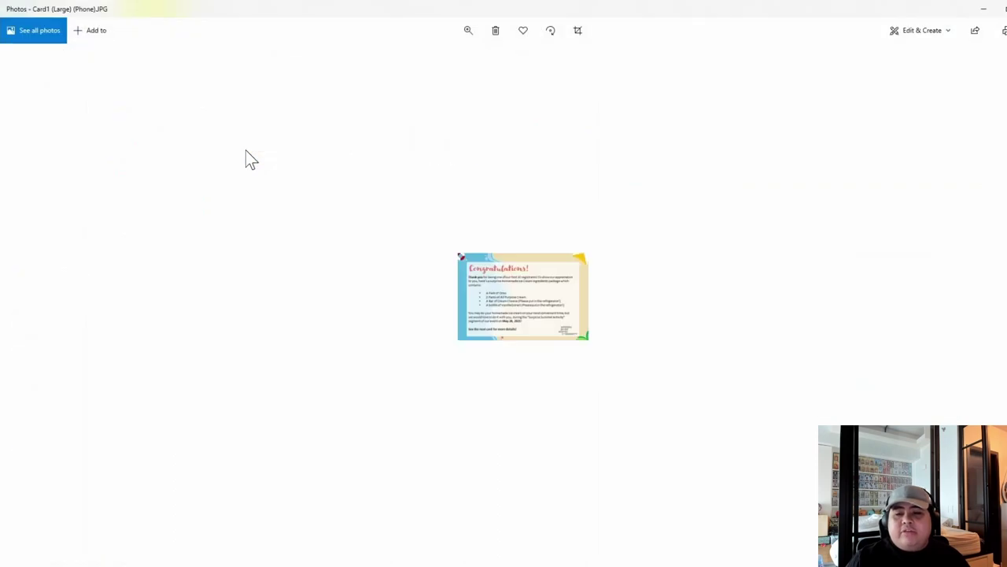
{"action": "key", "text": "alt+F4"}
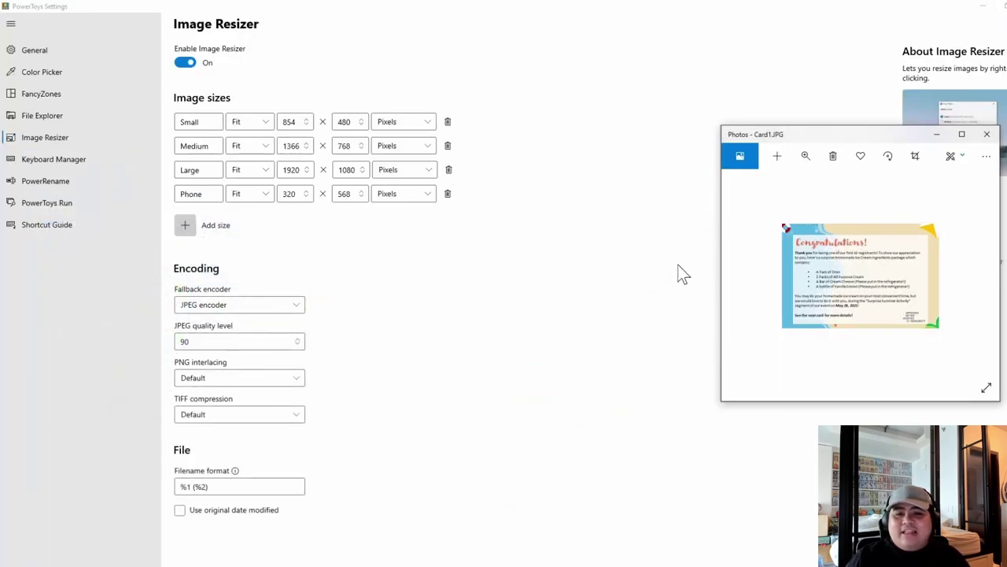
{"action": "left_click_drag", "start_coordinate": [688, 8], "coordinate": [616, 47]}
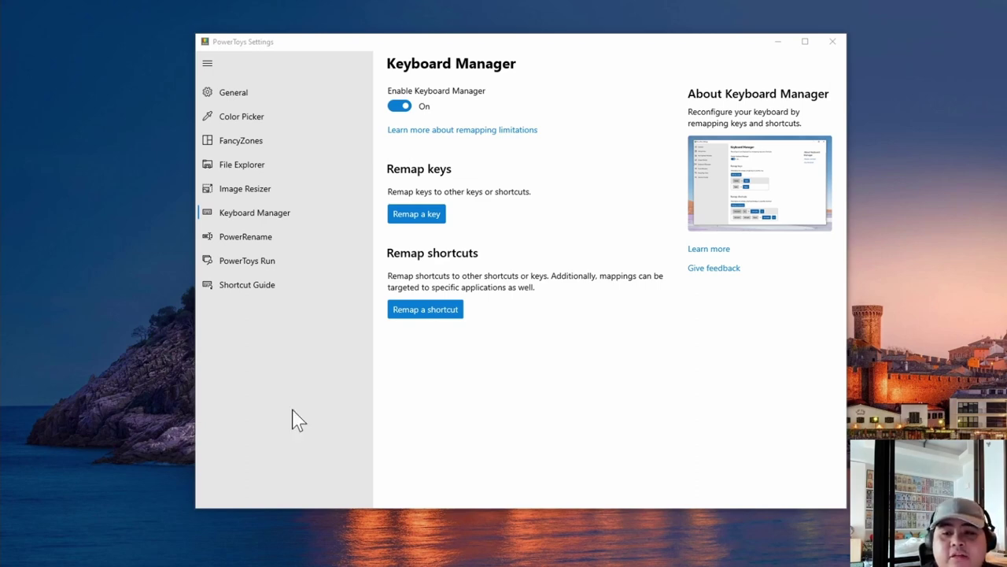
- Add a Keyboard Manager key remap from A to B, confirming A will be unassigned
{"action": "left_click", "coordinate": [409, 223]}
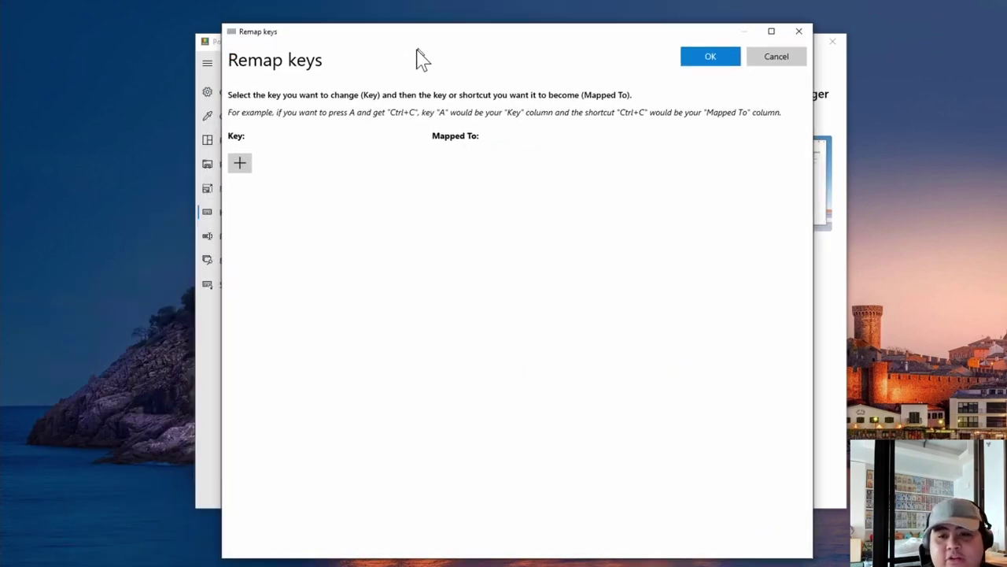
{"action": "left_click", "coordinate": [242, 175]}
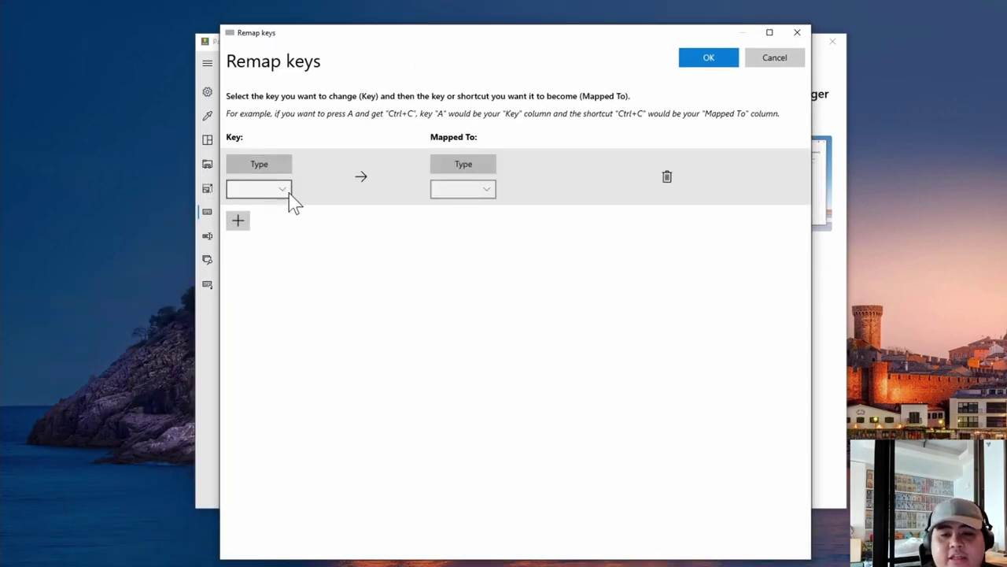
{"action": "left_click", "coordinate": [283, 197]}
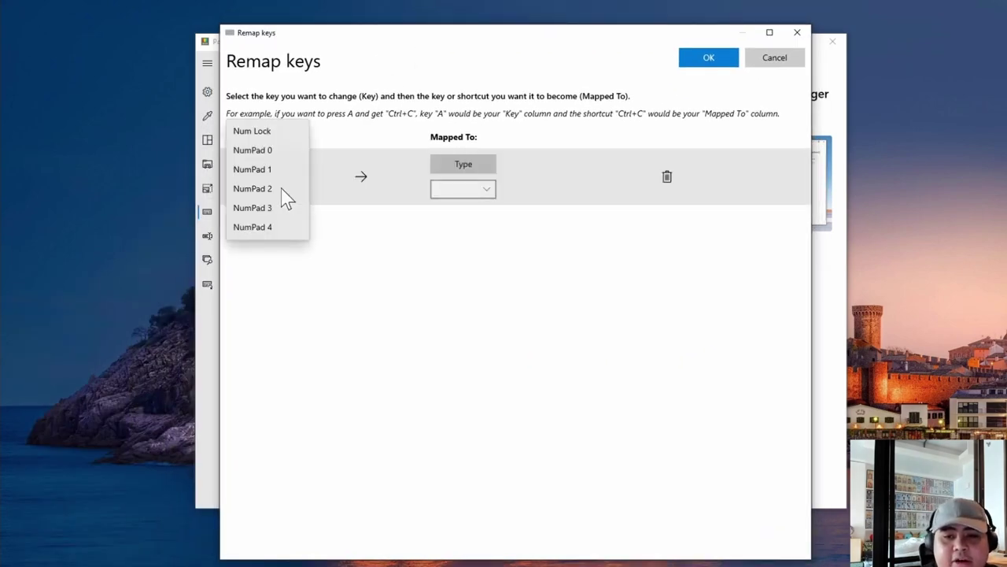
{"action": "key", "text": "a"}
{"action": "left_click", "coordinate": [259, 132]}
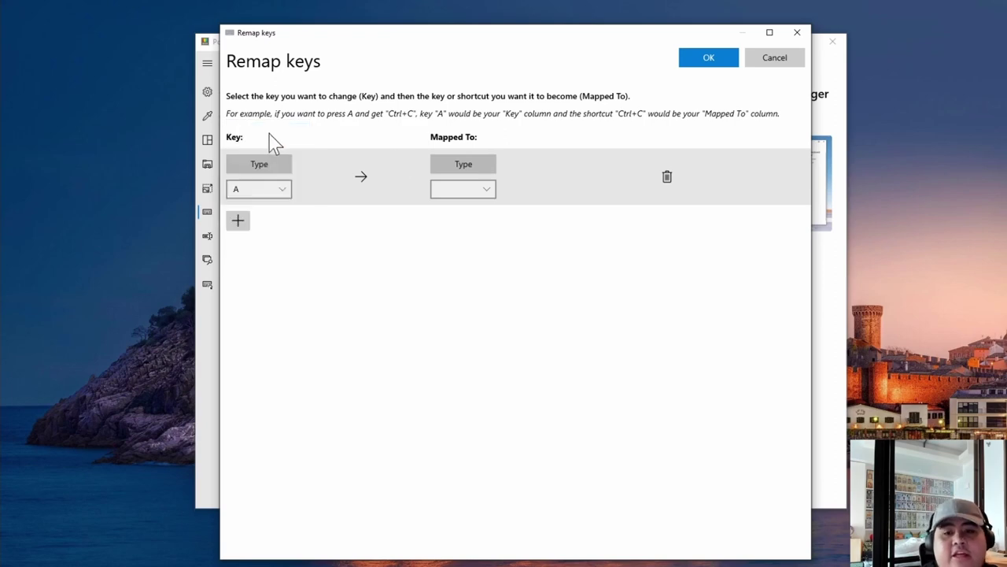
{"action": "left_click", "coordinate": [468, 192]}
{"action": "key", "text": "b"}
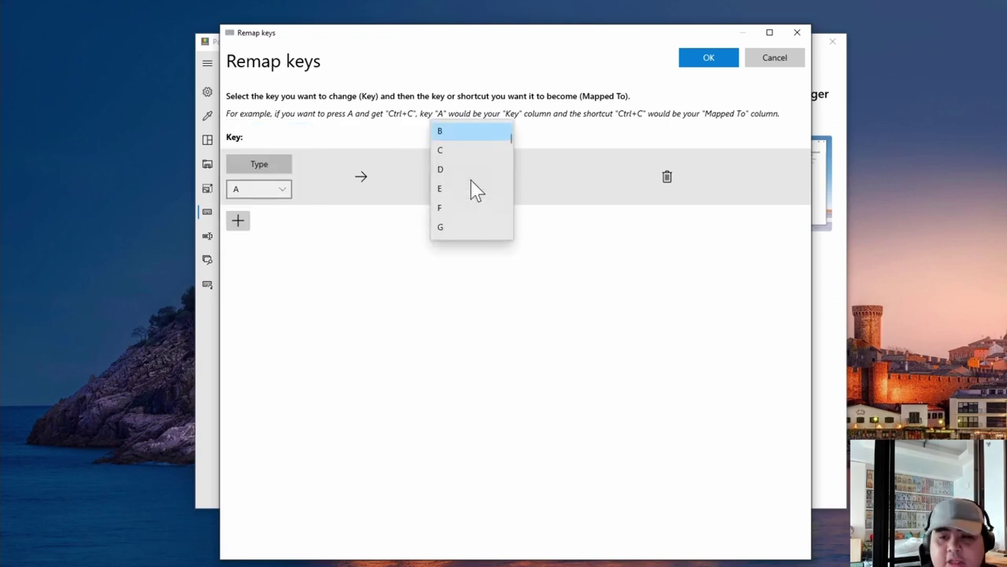
{"action": "left_click", "coordinate": [453, 132]}
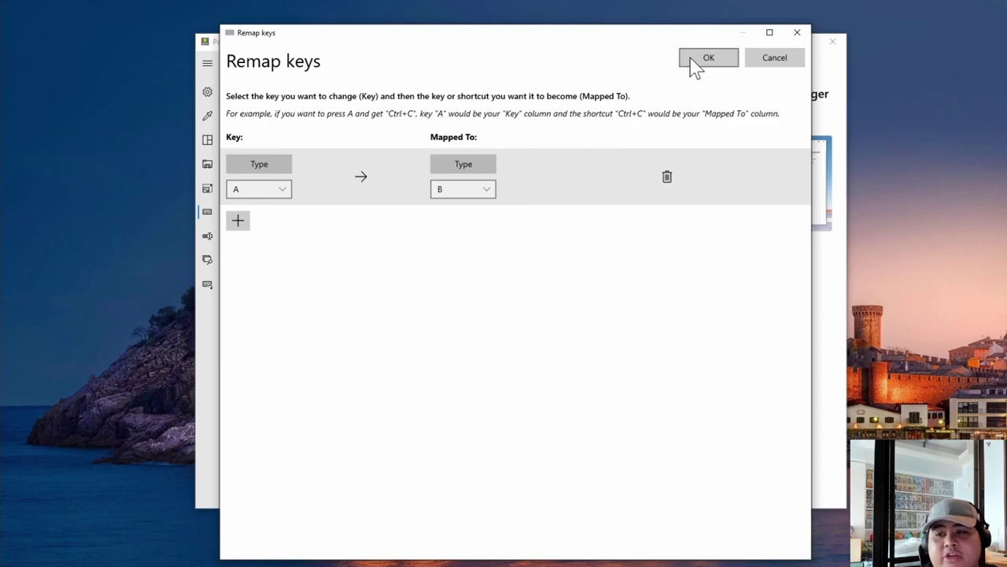
{"action": "left_click", "coordinate": [689, 63]}
{"action": "left_click", "coordinate": [458, 343]}
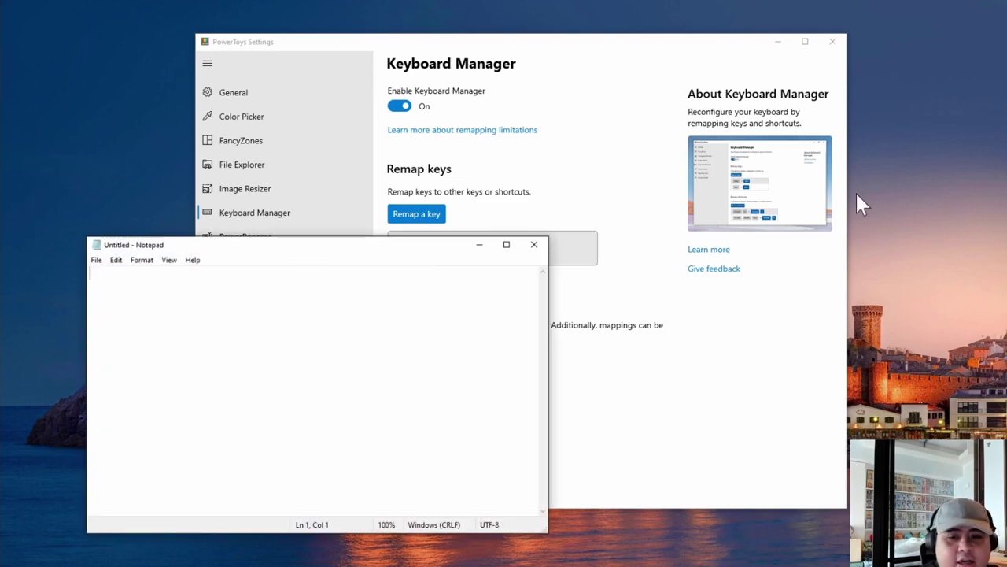
- Press A in a blank Notepad note to produce 'bbbbbb', then close the note
{"action": "type", "text": "b"}
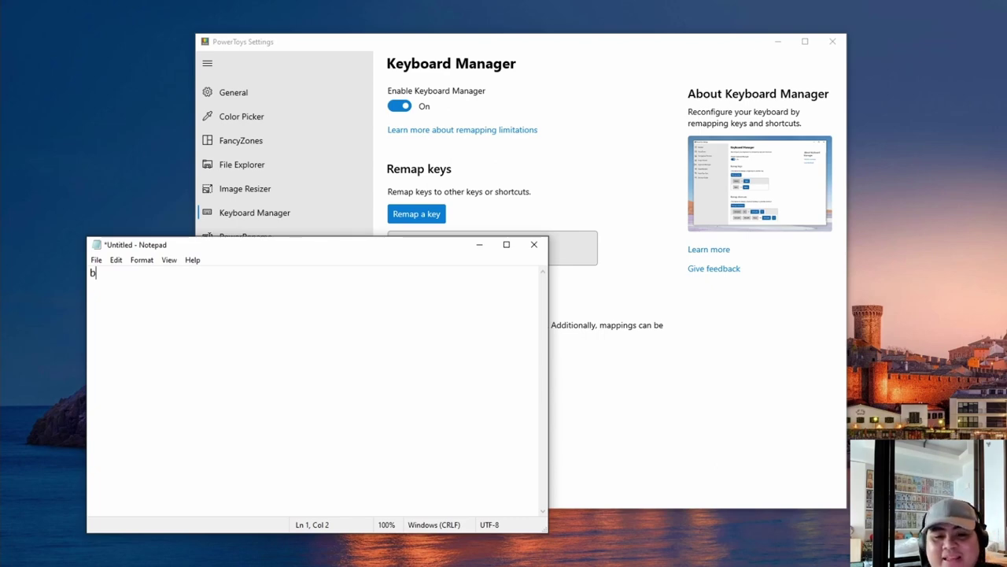
{"action": "type", "text": "b"}
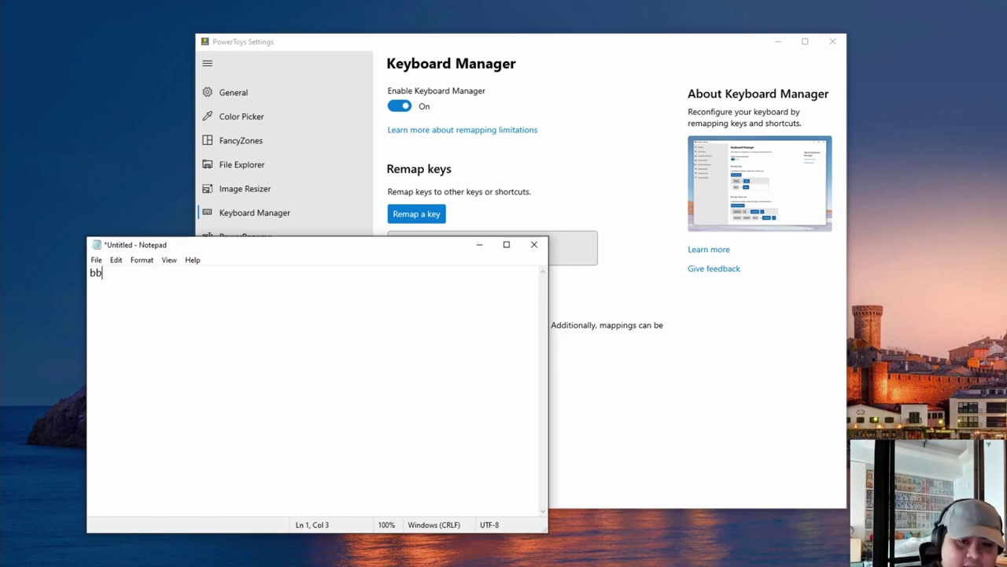
{"action": "type", "text": "b"}
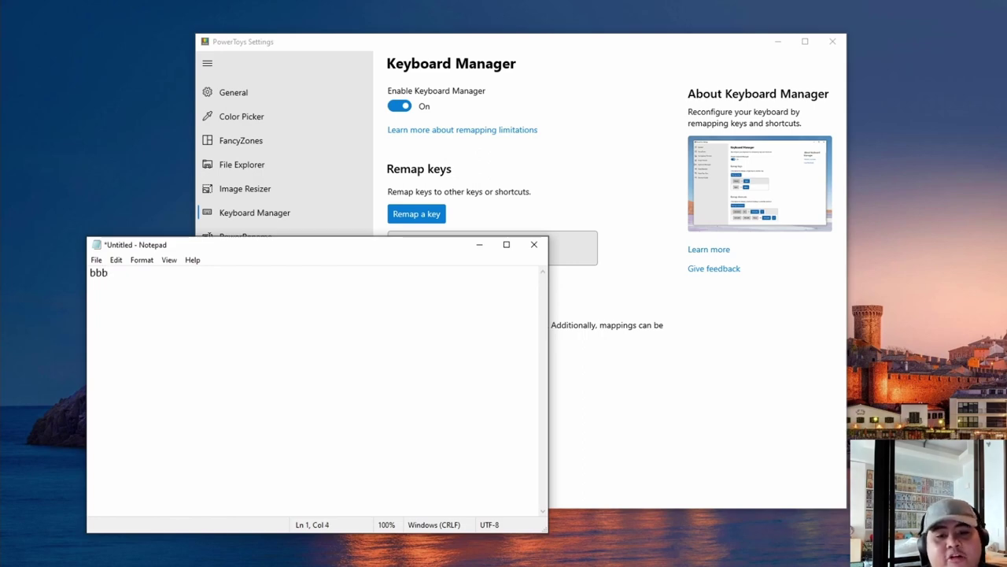
{"action": "type", "text": "bbb"}
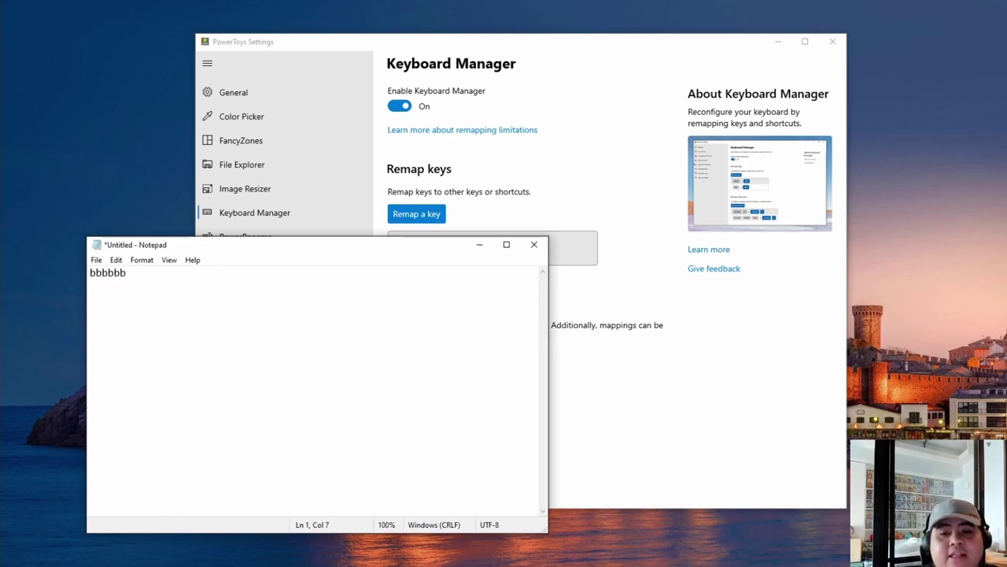
{"action": "left_click", "coordinate": [534, 245]}
- Discard the Notepad test text and delete the A → B row in the key remapping editor
{"action": "left_click", "coordinate": [555, 288]}
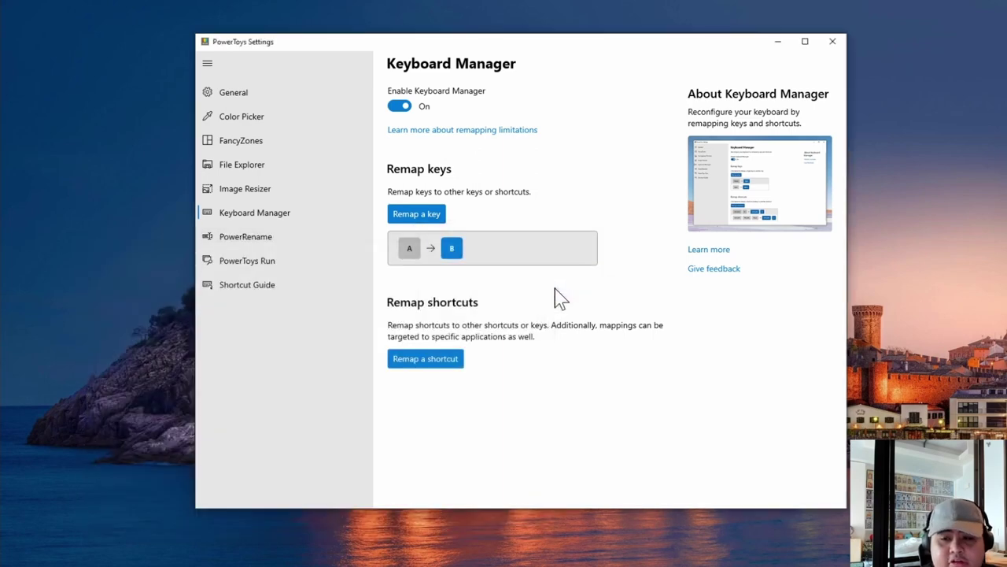
{"action": "left_click", "coordinate": [432, 219]}
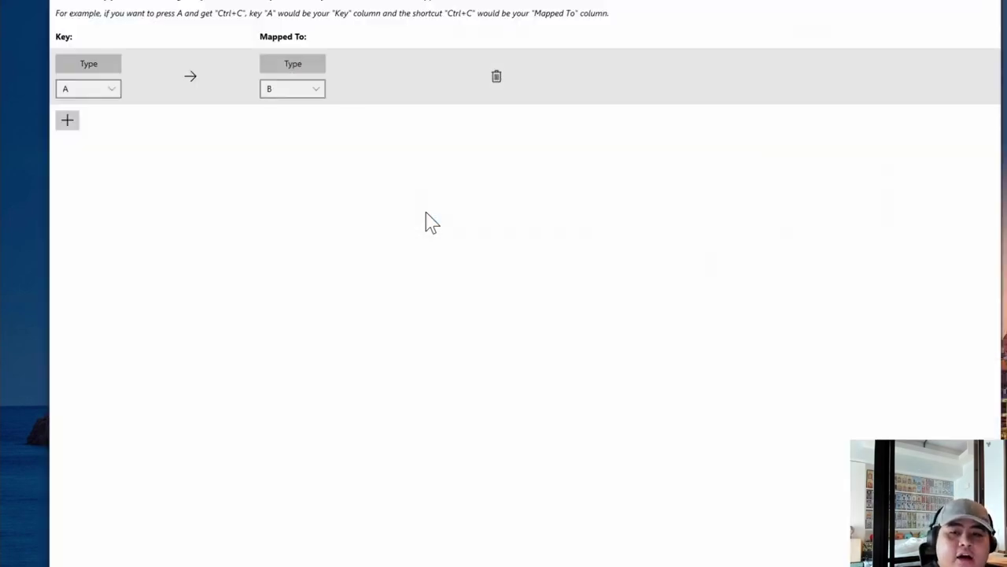
{"action": "left_click", "coordinate": [497, 78]}
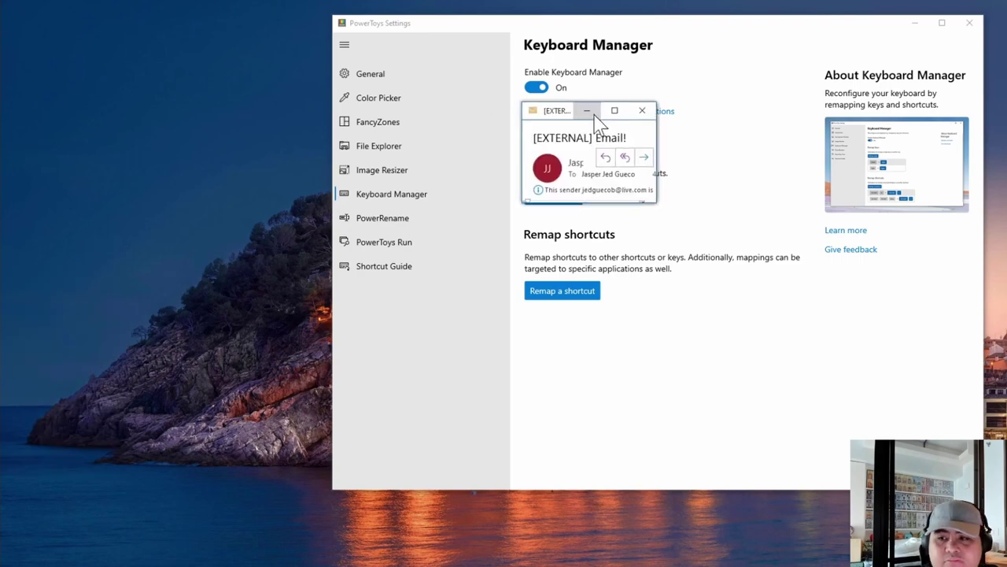
- Maximize the Email! message, open a Ctrl+F forward draft, resize it, and close it unsent
{"action": "left_click", "coordinate": [614, 109]}
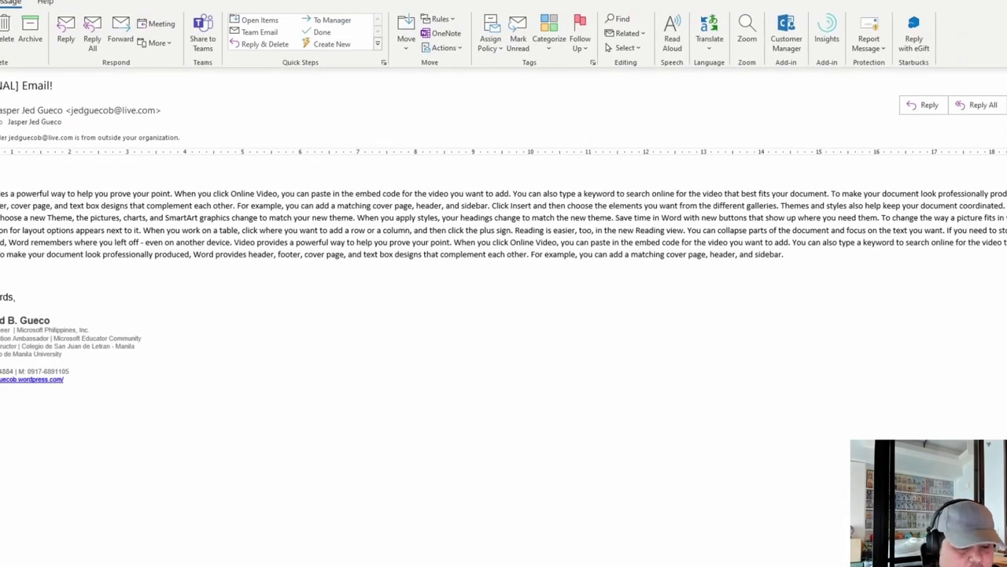
{"action": "key", "text": "ctrl+f"}
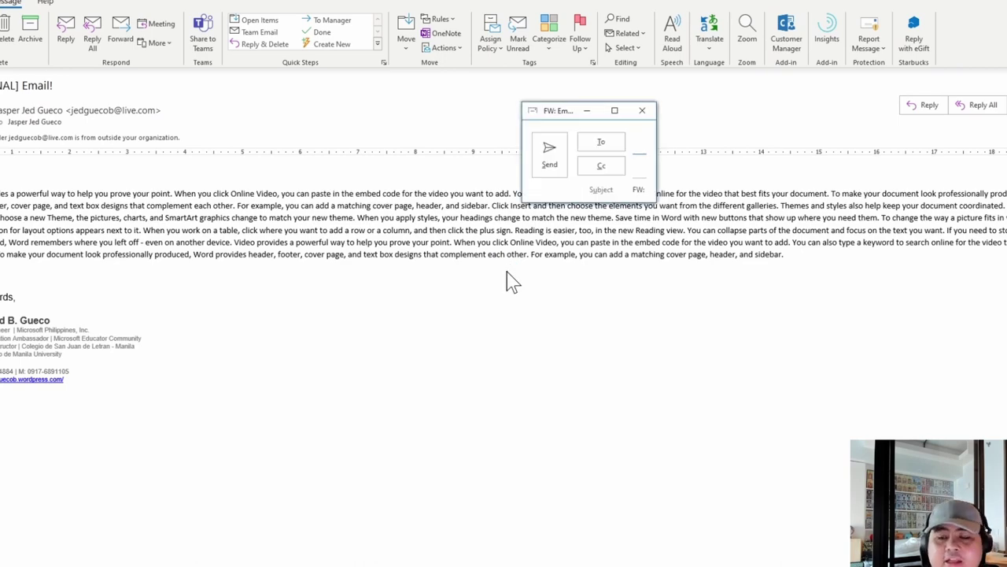
{"action": "left_click", "coordinate": [615, 110]}
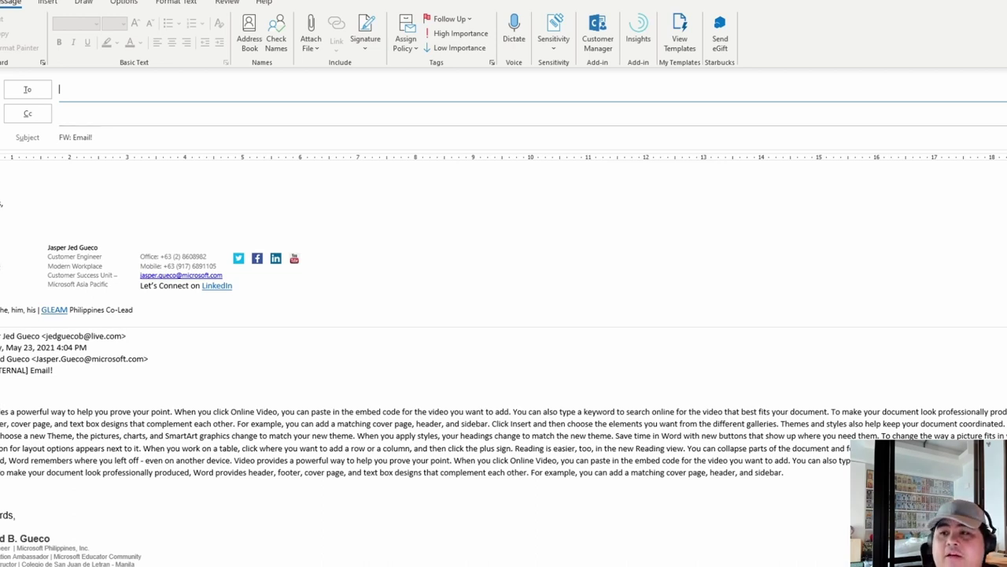
{"action": "left_click_drag", "start_coordinate": [755, 1], "coordinate": [669, 118]}
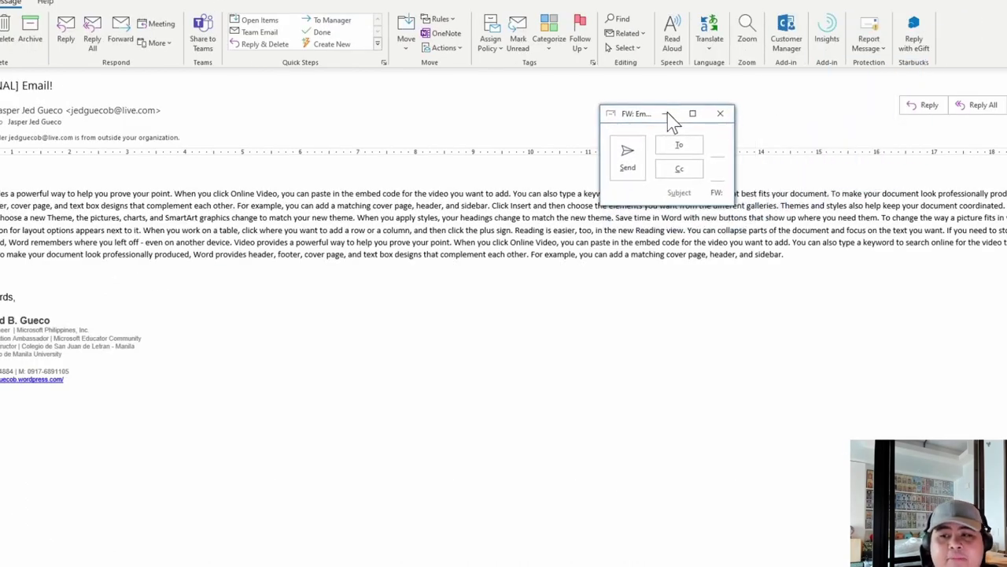
{"action": "left_click", "coordinate": [722, 119]}
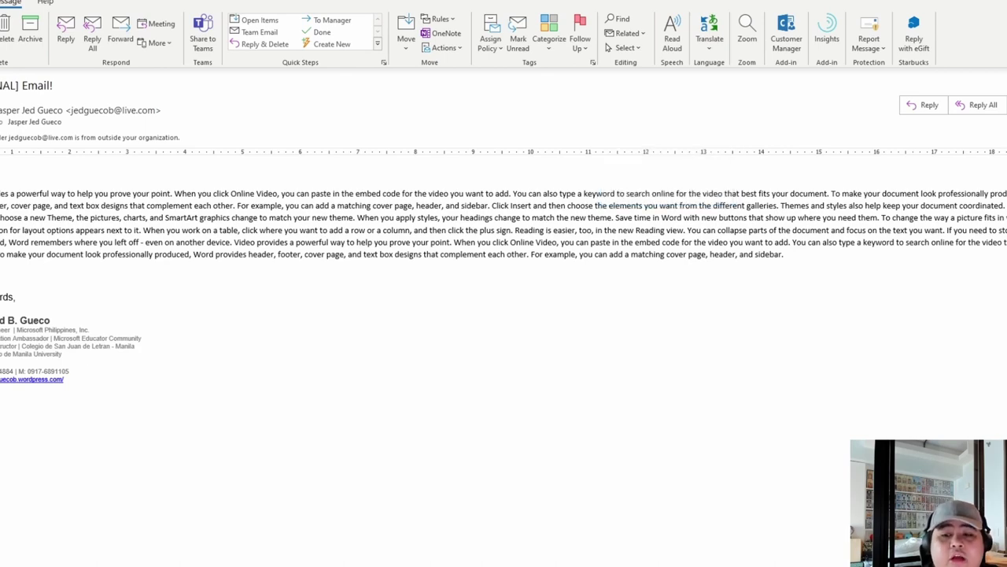
{"action": "key", "text": "alt+Tab"}
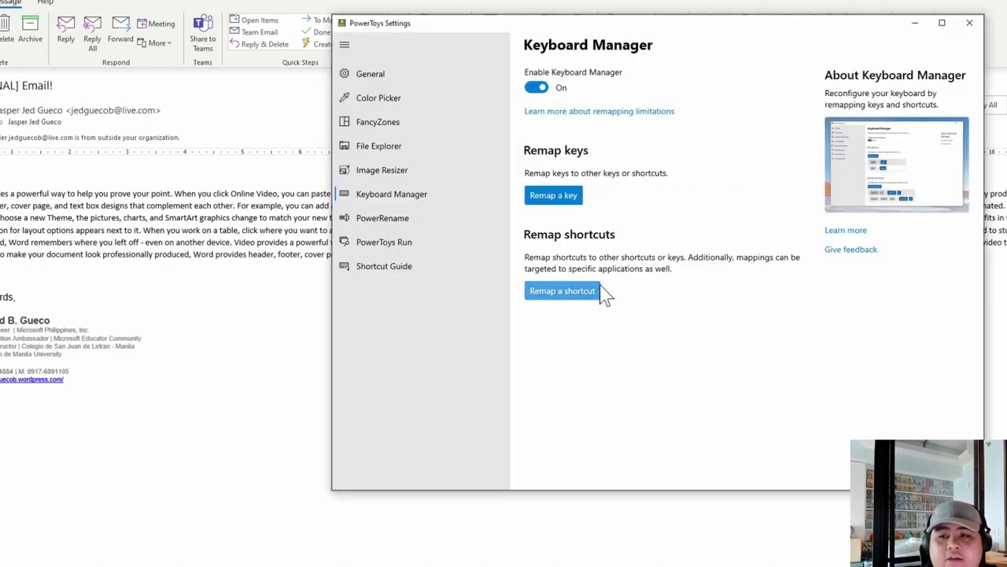
- Add a Remap shortcuts row with Ctrl + F as the shortcut
{"action": "left_click", "coordinate": [587, 299]}
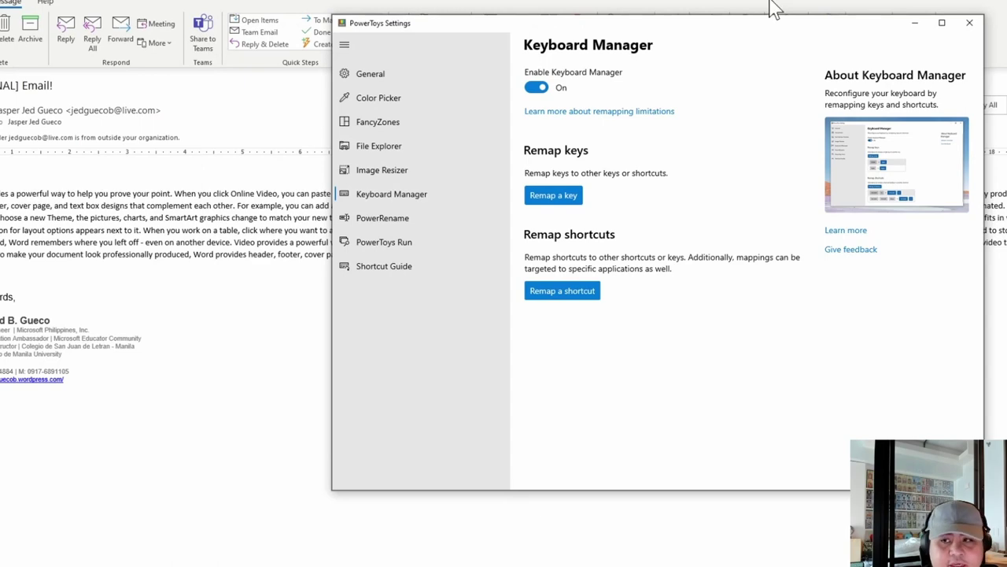
{"action": "left_click_drag", "start_coordinate": [758, 27], "coordinate": [484, 99]}
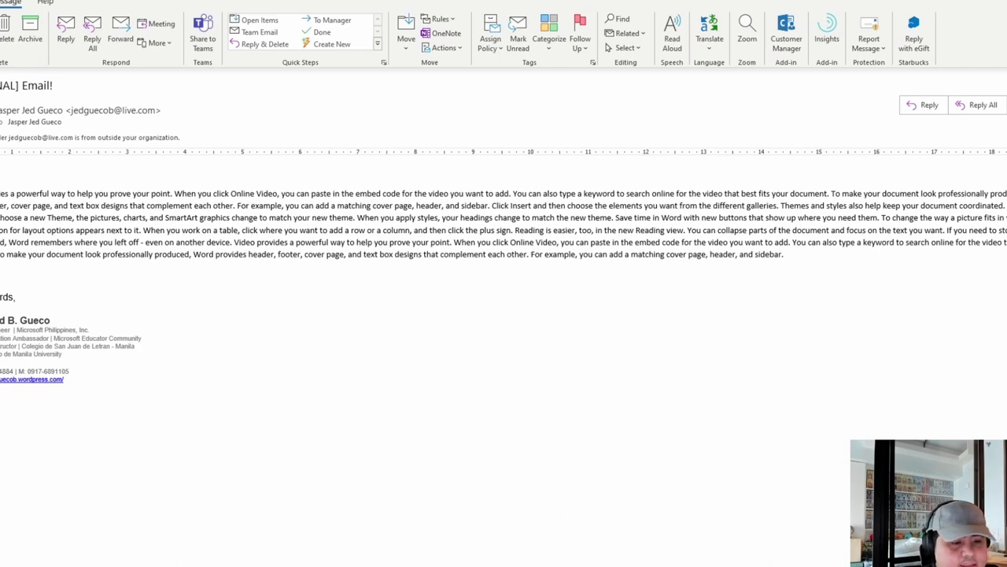
{"action": "left_click_drag", "start_coordinate": [325, 225], "coordinate": [472, 20]}
{"action": "left_click", "coordinate": [277, 148]}
{"action": "left_click", "coordinate": [323, 173]}
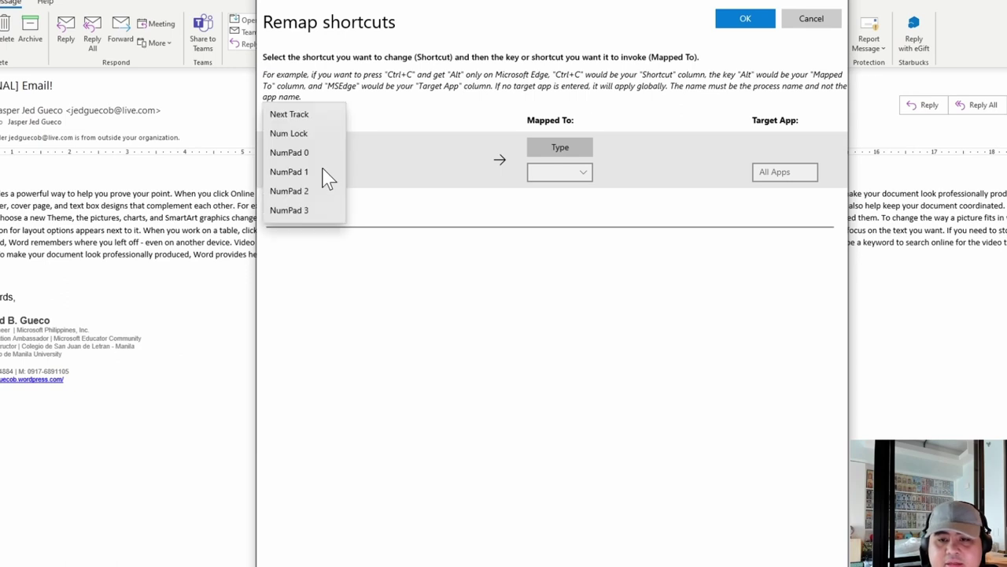
{"action": "scroll", "coordinate": [312, 180], "scroll_direction": "down", "scroll_amount": 4}
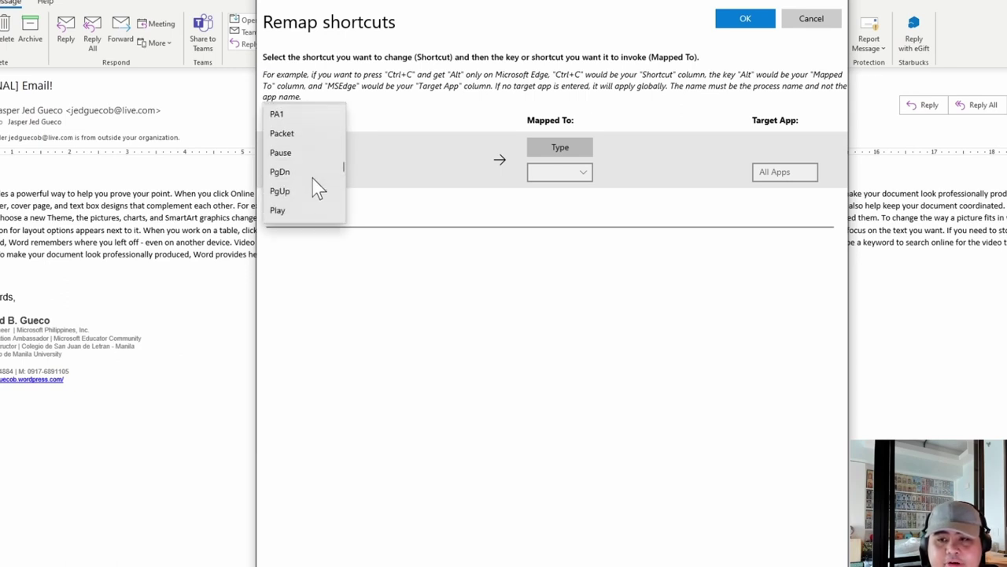
{"action": "scroll", "coordinate": [313, 180], "scroll_direction": "down", "scroll_amount": 6}
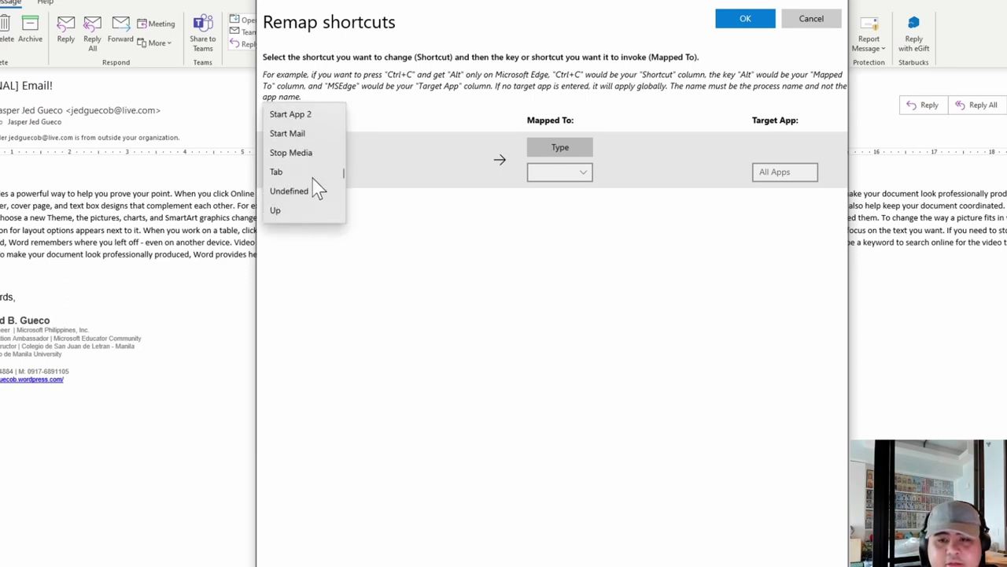
{"action": "scroll", "coordinate": [313, 179], "scroll_direction": "down", "scroll_amount": 3}
{"action": "scroll", "coordinate": [312, 181], "scroll_direction": "up", "scroll_amount": 1}
{"action": "scroll", "coordinate": [313, 181], "scroll_direction": "up", "scroll_amount": 12}
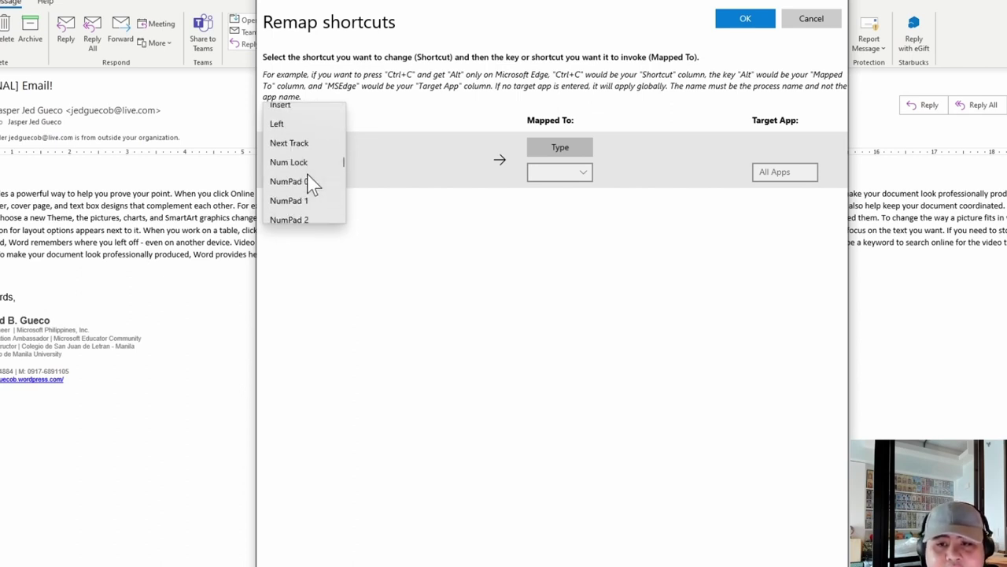
{"action": "scroll", "coordinate": [312, 181], "scroll_direction": "up", "scroll_amount": 15}
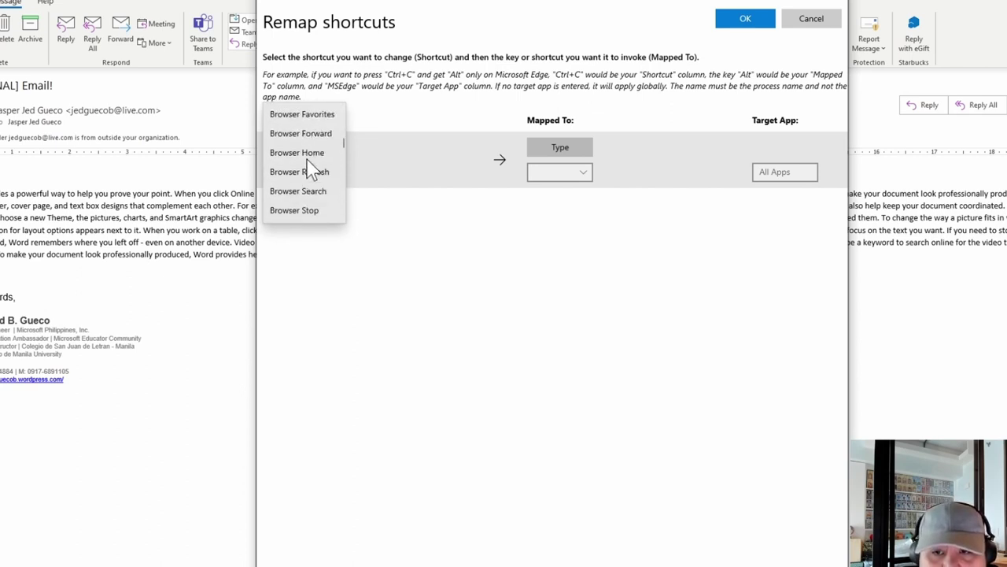
{"action": "scroll", "coordinate": [312, 167], "scroll_direction": "up", "scroll_amount": 5}
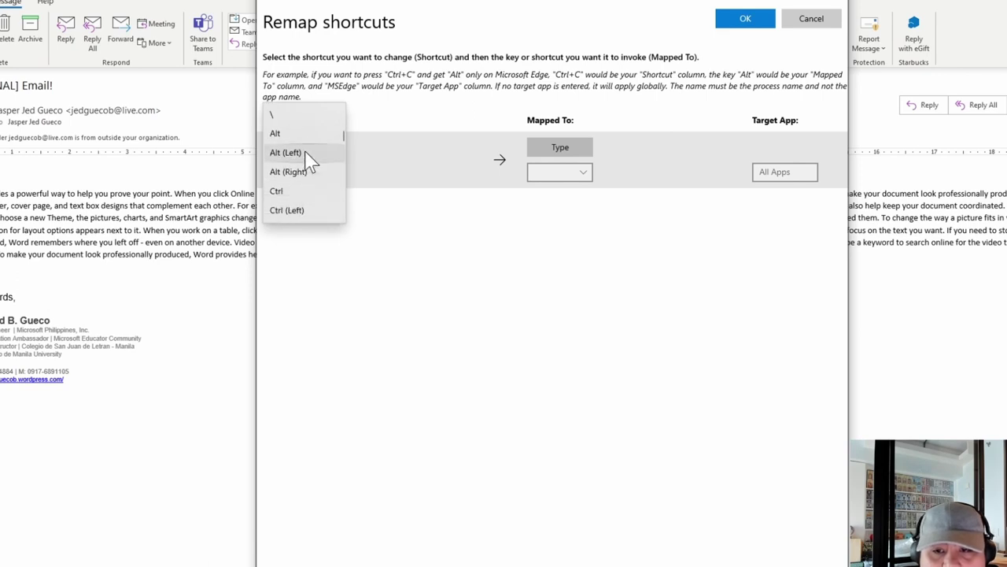
{"action": "scroll", "coordinate": [310, 162], "scroll_direction": "down", "scroll_amount": 1}
{"action": "left_click", "coordinate": [293, 164]}
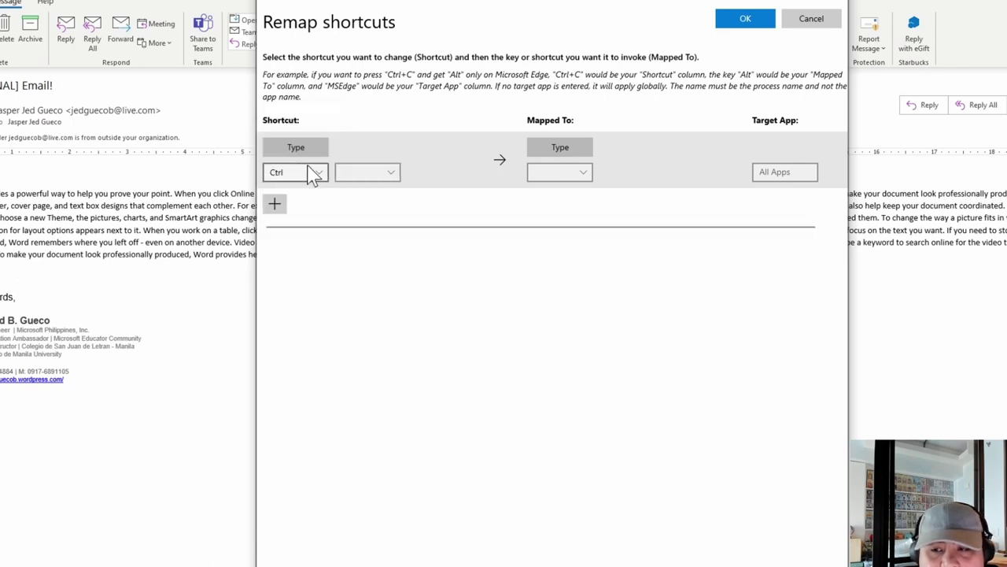
{"action": "left_click", "coordinate": [387, 175]}
{"action": "scroll", "coordinate": [360, 163], "scroll_direction": "down", "scroll_amount": 1}
{"action": "scroll", "coordinate": [415, 165], "scroll_direction": "up", "scroll_amount": 6}
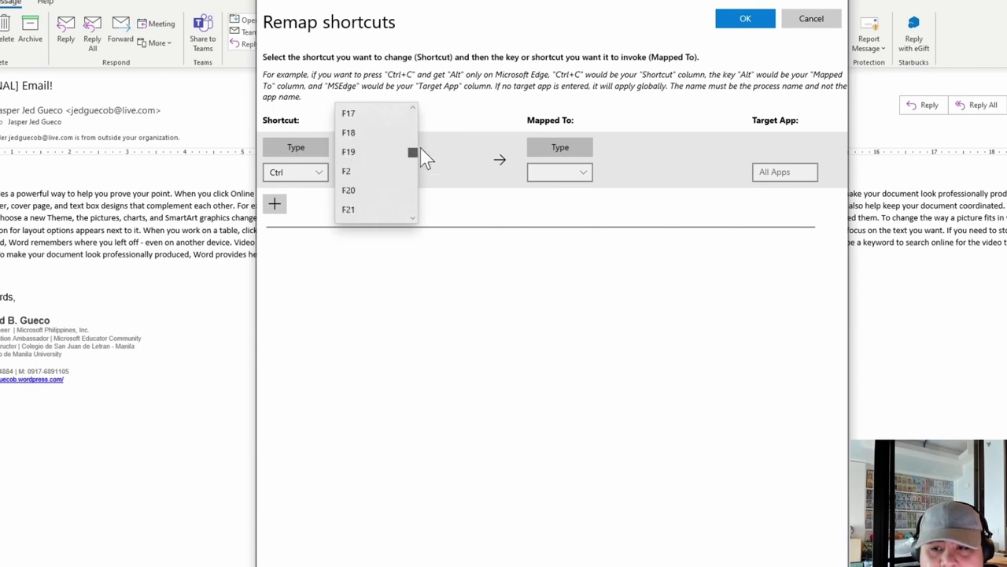
{"action": "left_click_drag", "start_coordinate": [409, 152], "coordinate": [412, 127]}
{"action": "left_click", "coordinate": [376, 149]}
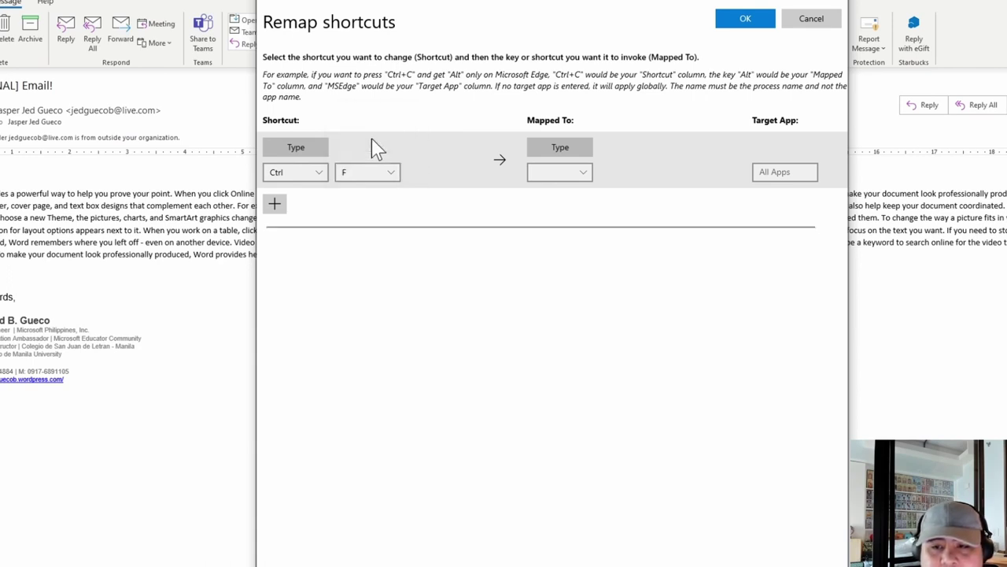
- Map the Ctrl + F shortcut to F4 with 'outlook' as the target app
{"action": "left_click", "coordinate": [592, 173]}
{"action": "scroll", "coordinate": [589, 179], "scroll_direction": "up", "scroll_amount": 10}
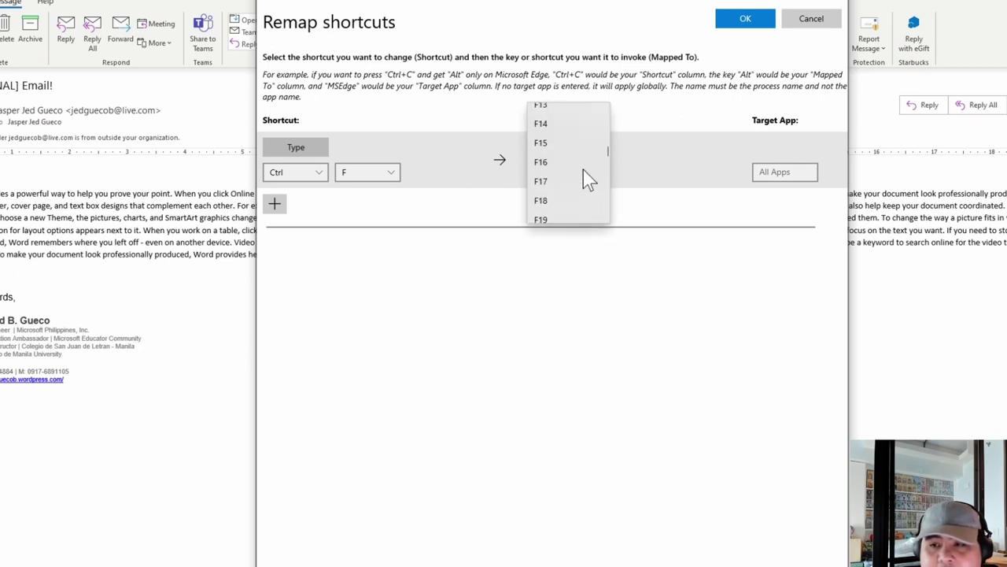
{"action": "scroll", "coordinate": [583, 173], "scroll_direction": "up", "scroll_amount": 5}
{"action": "scroll", "coordinate": [582, 175], "scroll_direction": "down", "scroll_amount": 3}
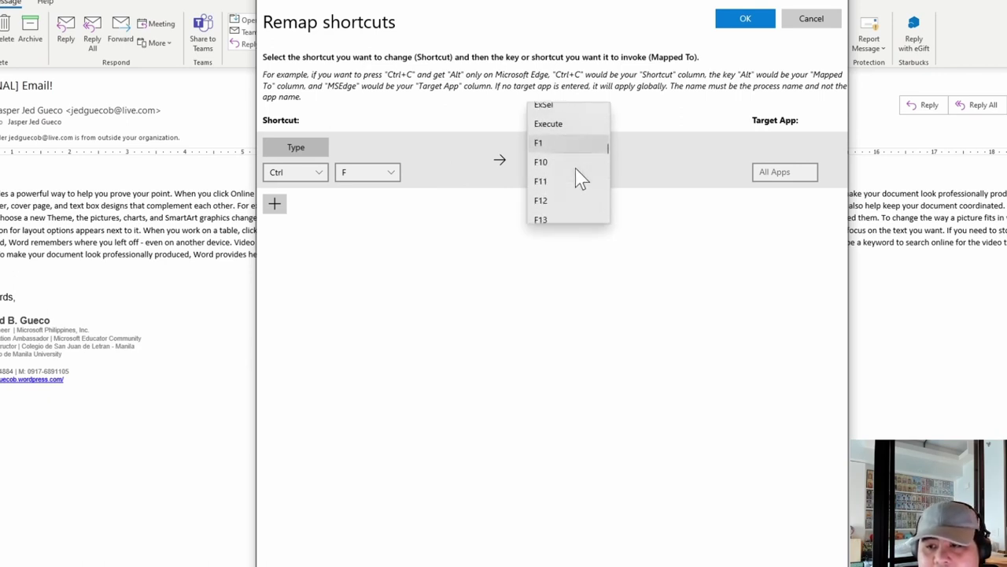
{"action": "scroll", "coordinate": [573, 178], "scroll_direction": "down", "scroll_amount": 1}
{"action": "scroll", "coordinate": [554, 196], "scroll_direction": "up", "scroll_amount": 2}
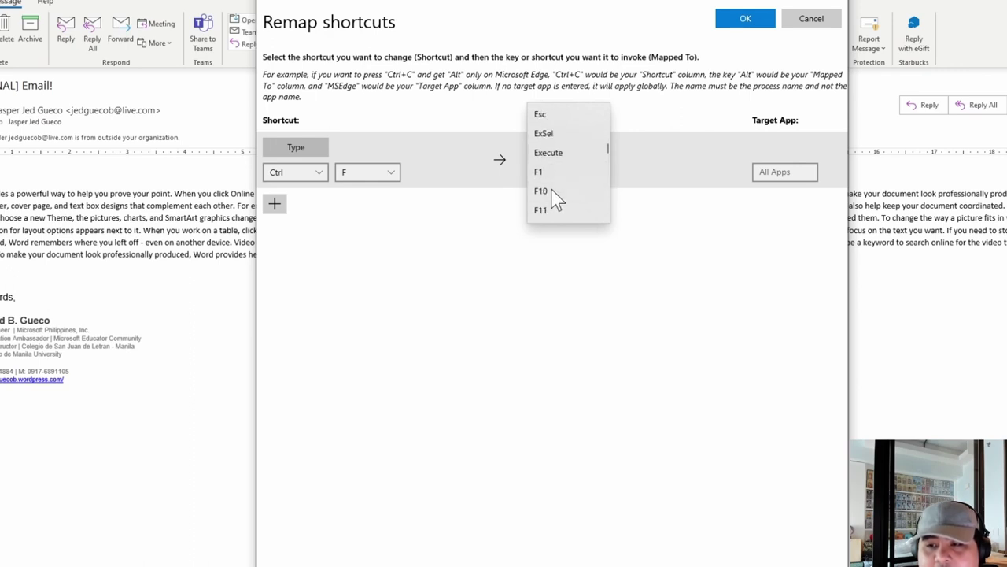
{"action": "scroll", "coordinate": [554, 198], "scroll_direction": "down", "scroll_amount": 1}
{"action": "scroll", "coordinate": [554, 199], "scroll_direction": "down", "scroll_amount": 8}
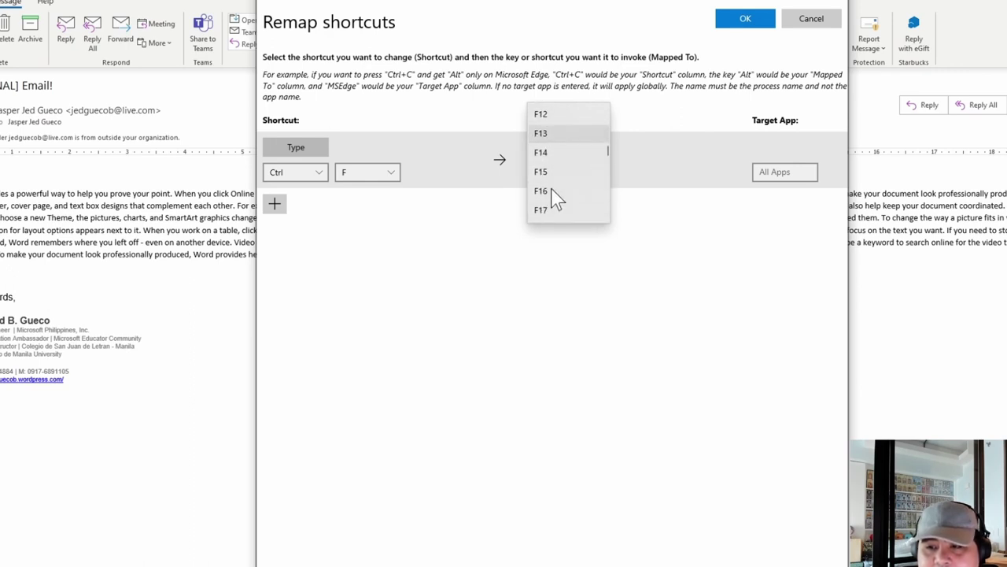
{"action": "scroll", "coordinate": [555, 199], "scroll_direction": "down", "scroll_amount": 2}
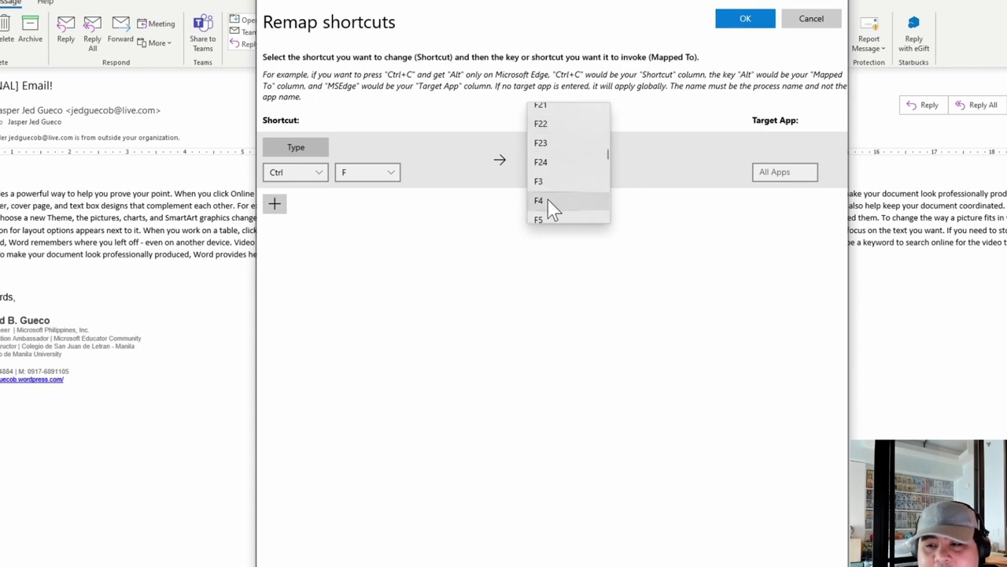
{"action": "left_click", "coordinate": [551, 198]}
{"action": "left_click", "coordinate": [779, 172]}
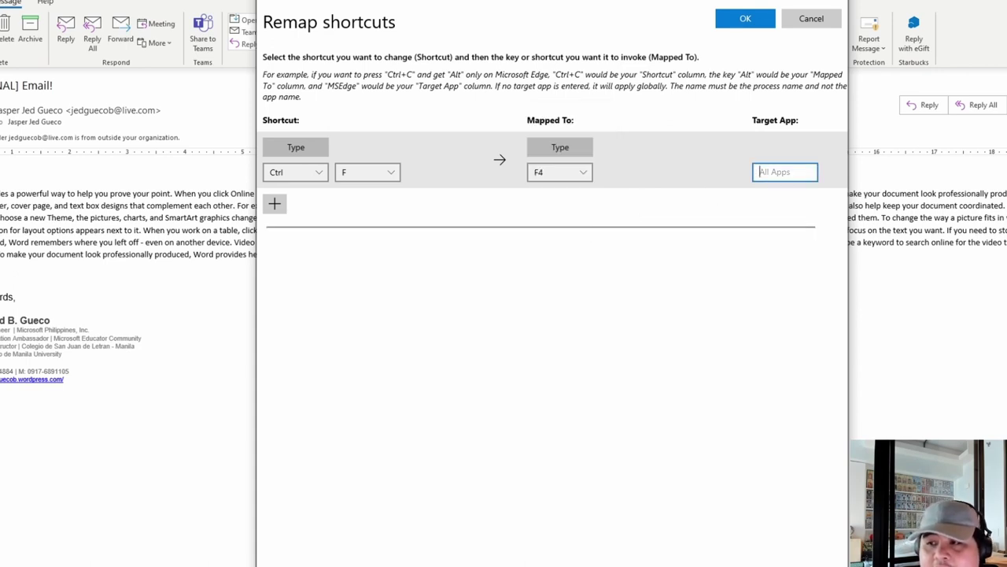
{"action": "type", "text": "outk"}
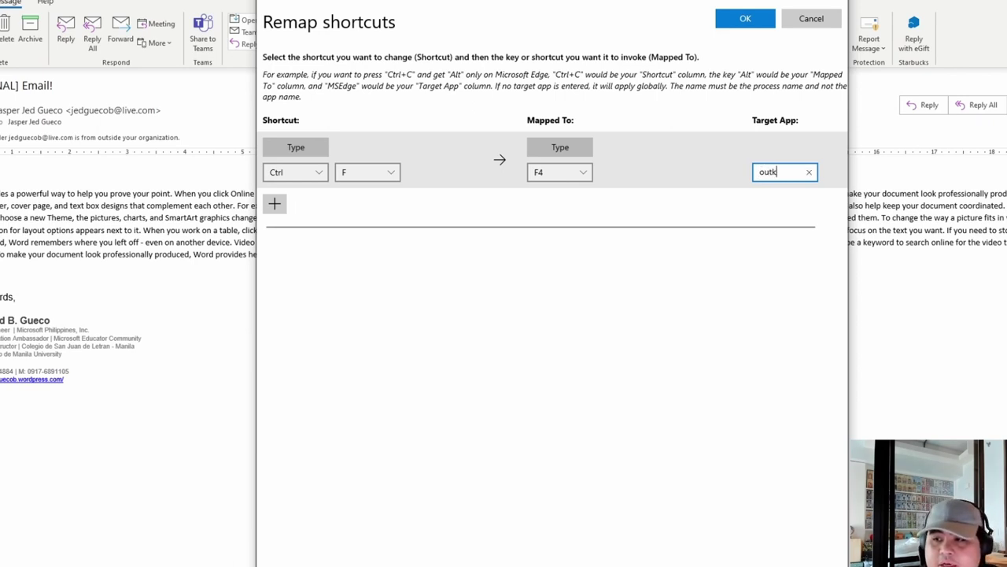
{"action": "key", "text": "BackSpace"}
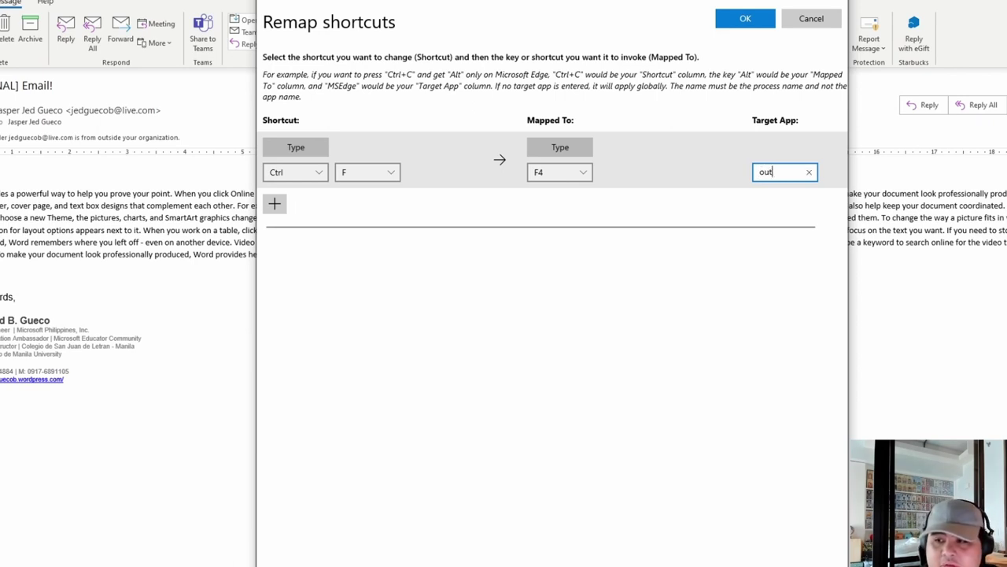
{"action": "type", "text": "look"}
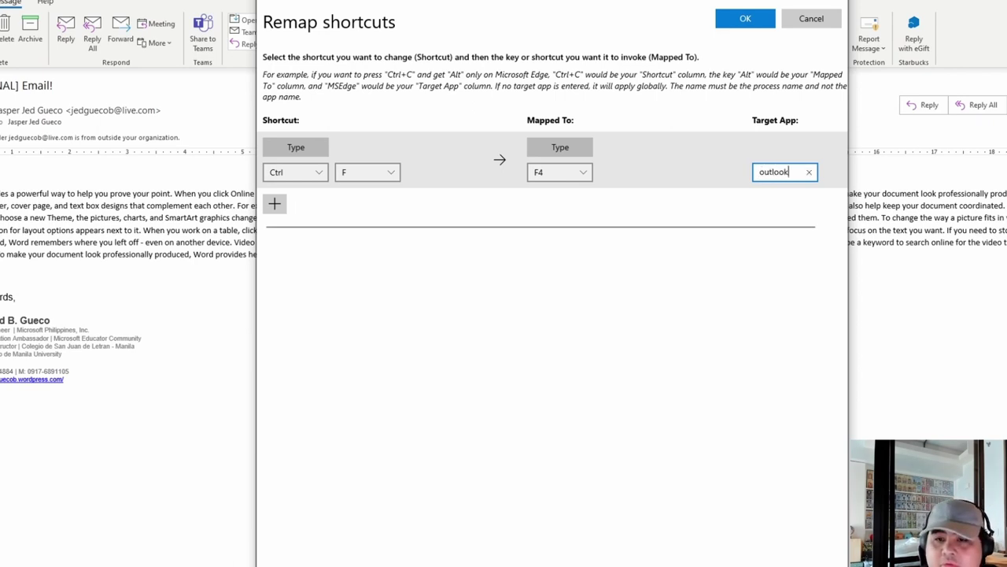
- Save the Ctrl+F → F4 remap, then test Ctrl+F and F4 in Outlook, cancelling Find and Replace each time
{"action": "left_click", "coordinate": [740, 24]}
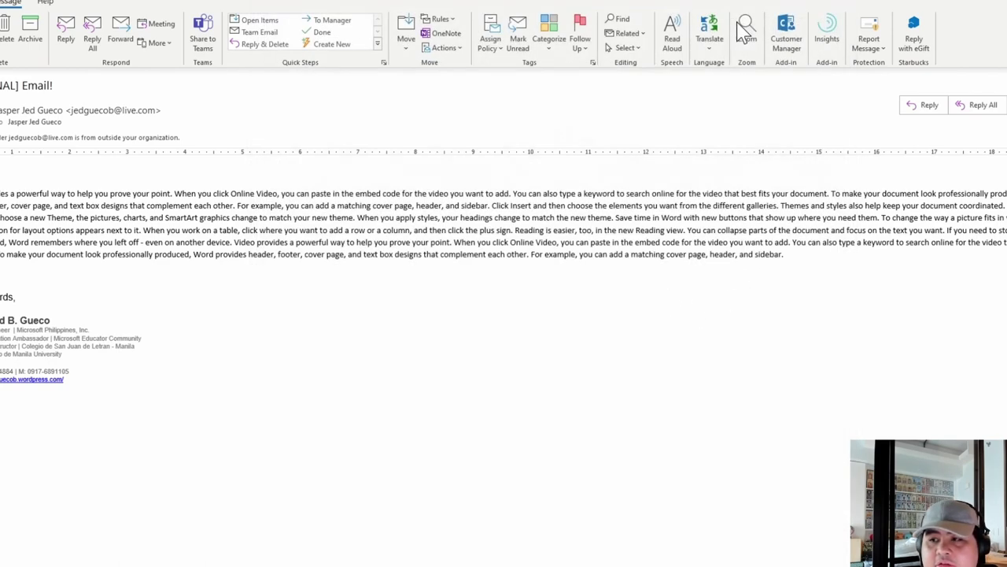
{"action": "key", "text": "ctrl+f"}
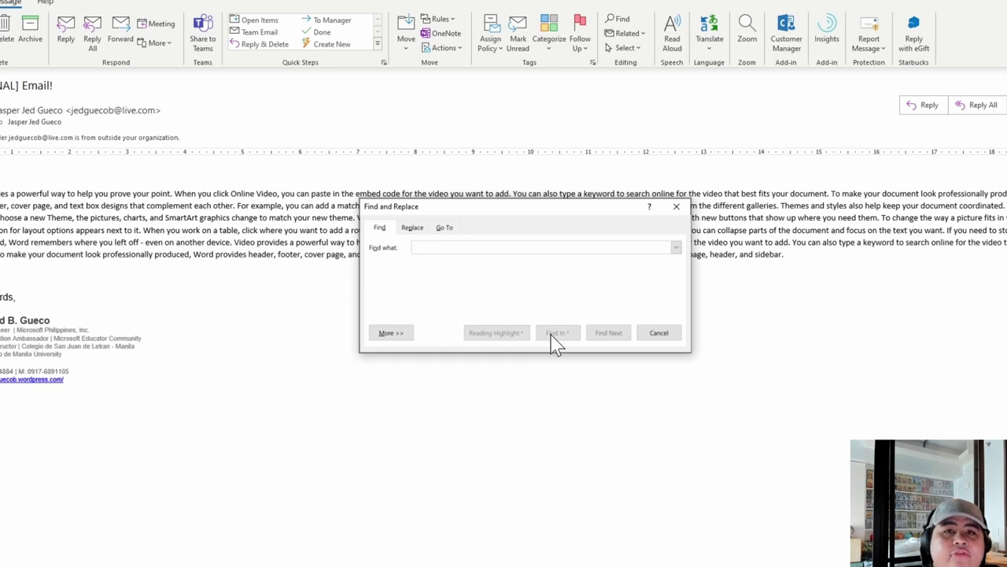
{"action": "left_click", "coordinate": [656, 335]}
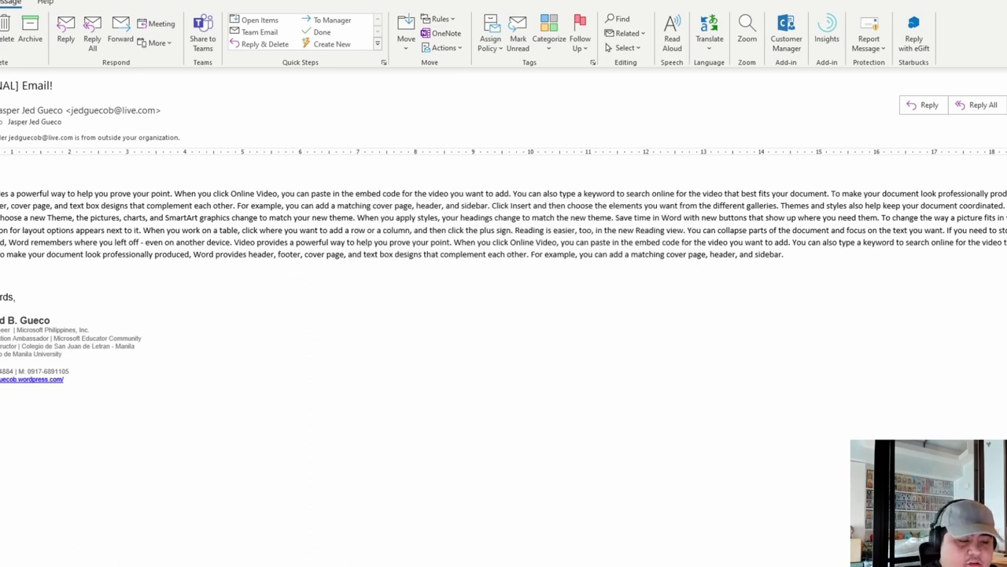
{"action": "key", "text": "F4"}
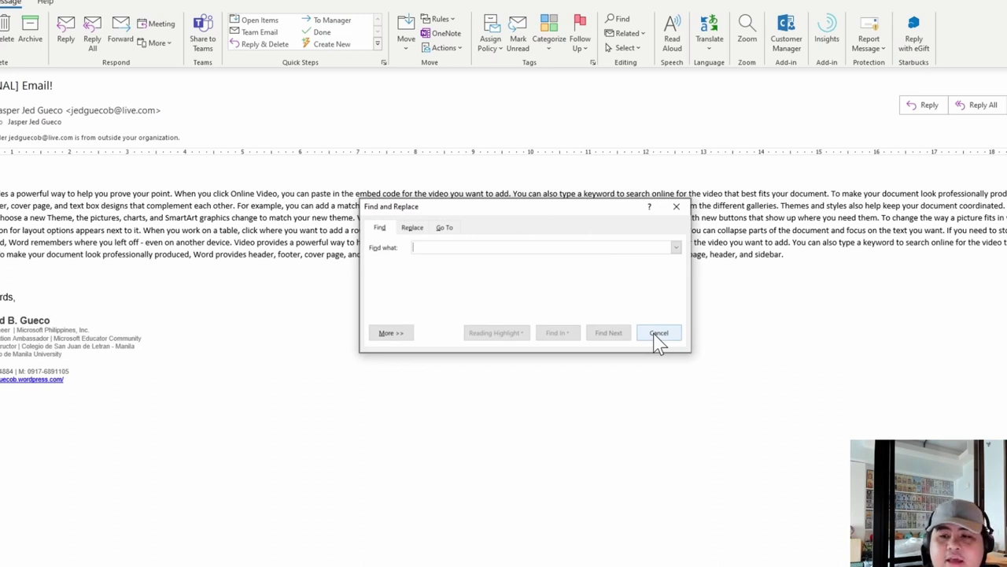
{"action": "left_click", "coordinate": [658, 334]}
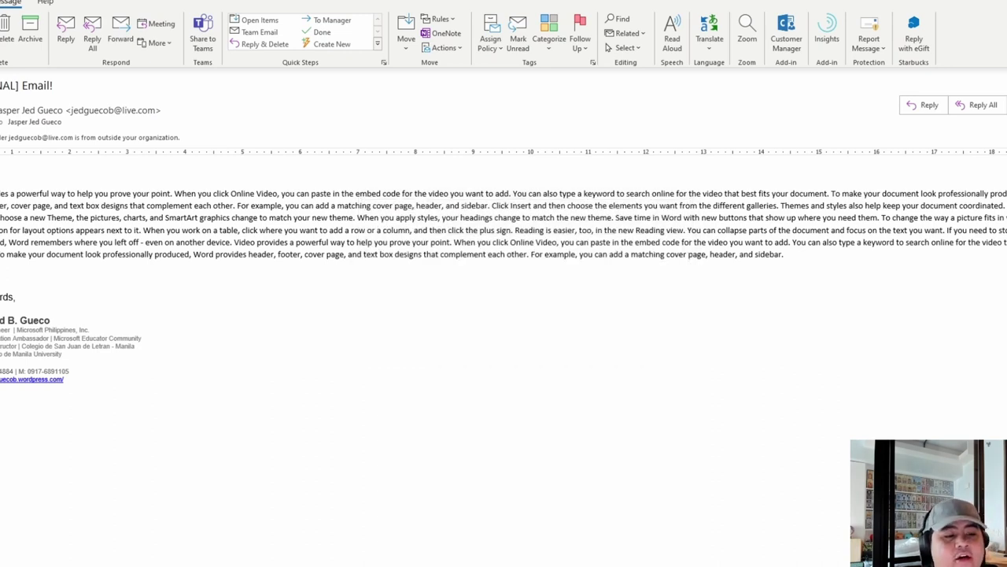
{"action": "key", "text": "alt+Tab"}
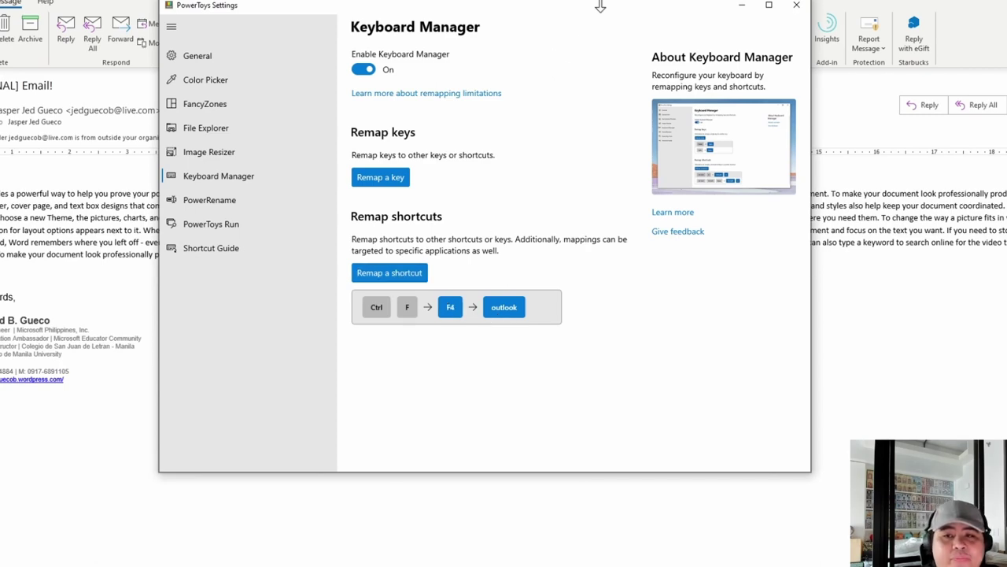
{"action": "key", "text": "alt+Tab"}
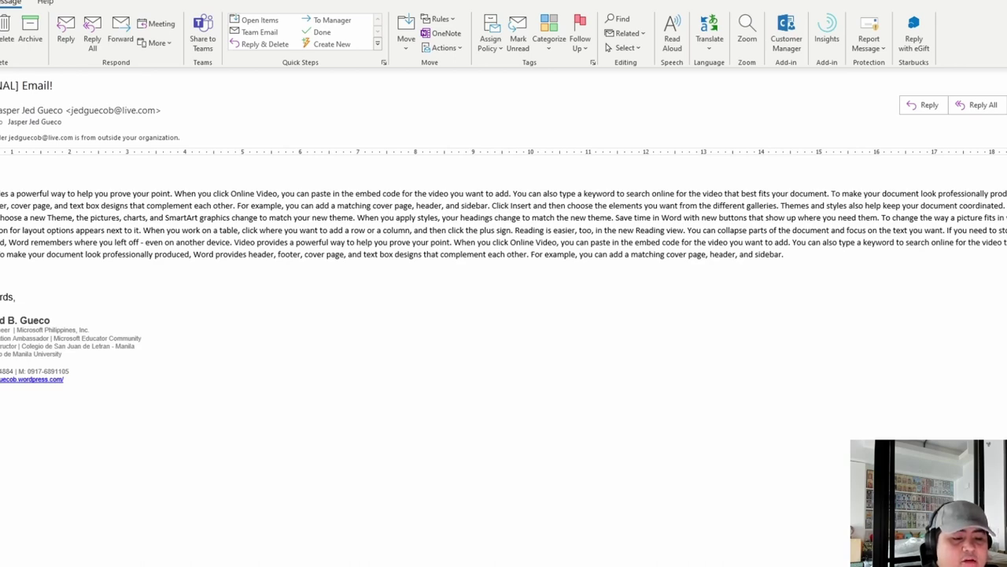
- Move the Remap shortcuts window over Outlook and delete the Ctrl+F → F4 outlook row
{"action": "left_click_drag", "start_coordinate": [0, 338], "coordinate": [564, 45]}
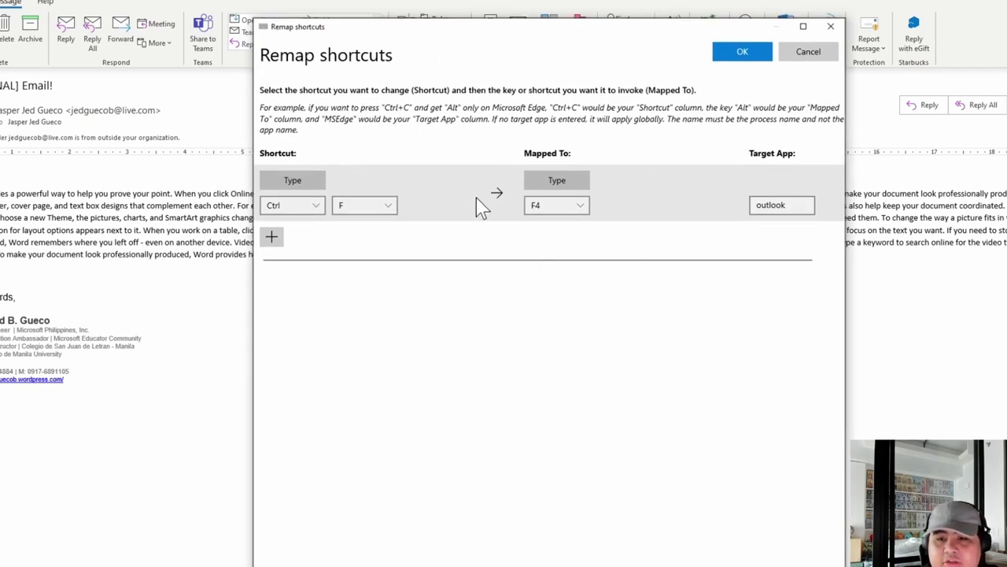
{"action": "left_click_drag", "start_coordinate": [753, 34], "coordinate": [690, 9]}
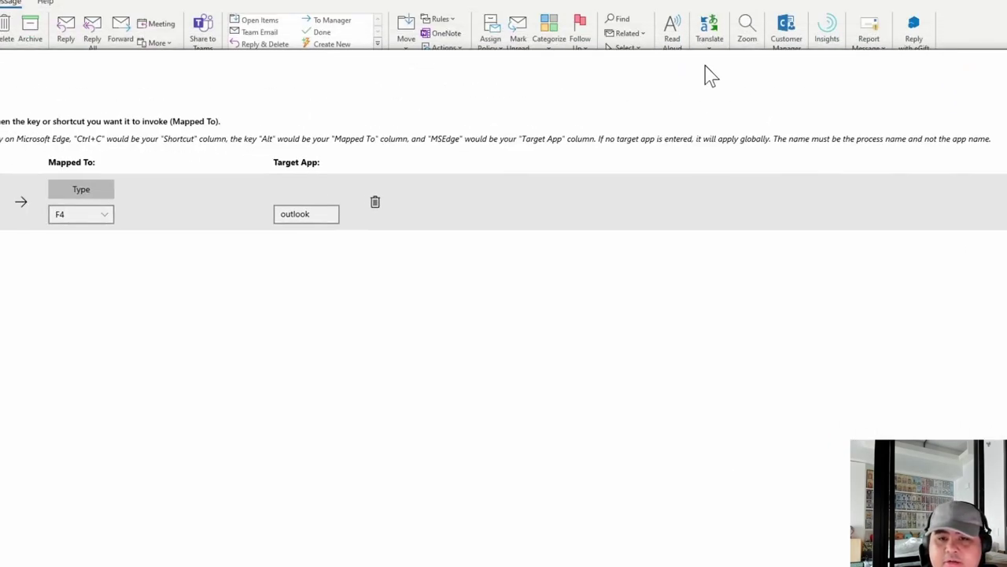
{"action": "left_click", "coordinate": [366, 204]}
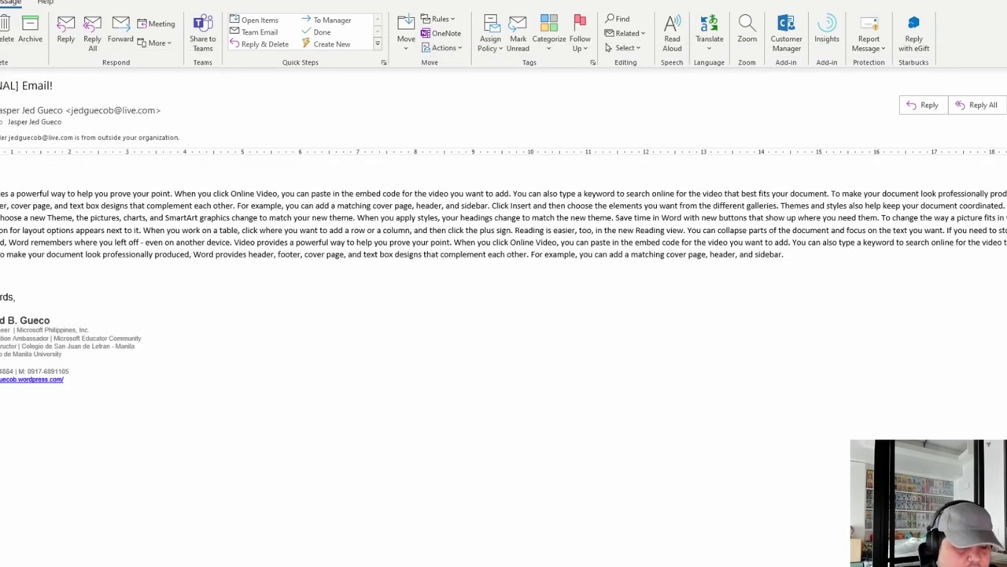
- Press Ctrl+F on the Email! message to open a forward draft, then close it
{"action": "key", "text": "ctrl+f"}
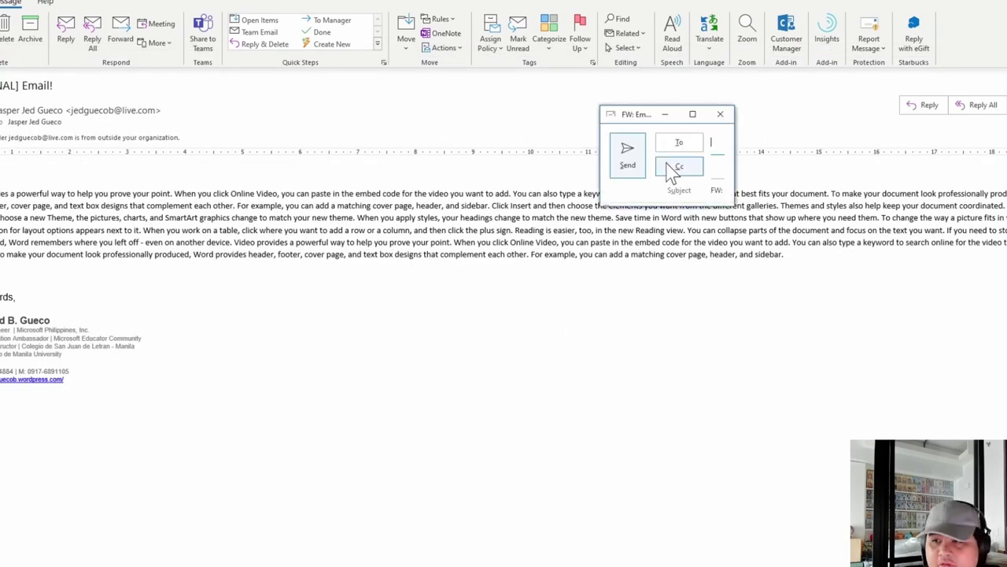
{"action": "left_click", "coordinate": [720, 115]}
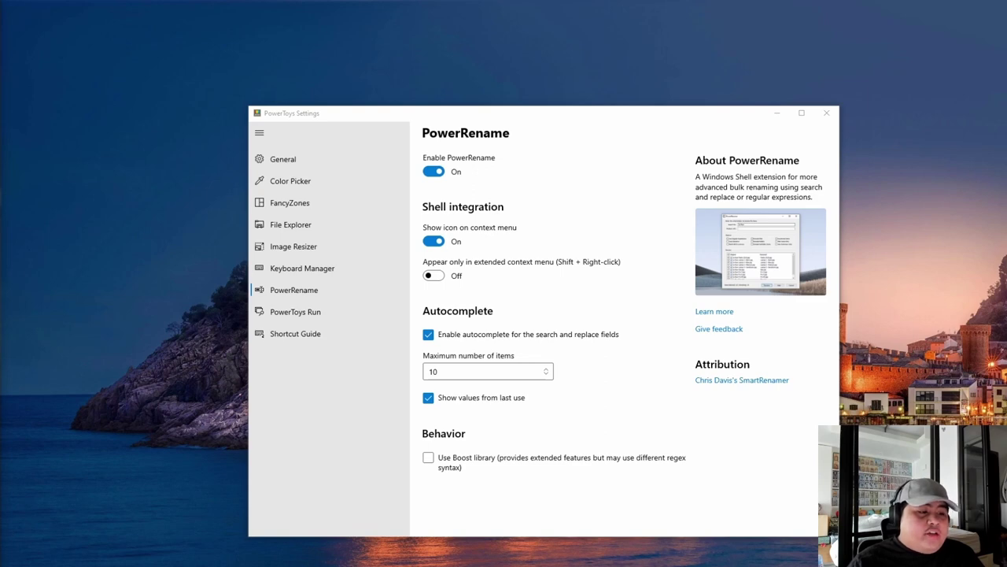
- Drag the File Explorer PowerToys folder window into full view on screen
{"action": "left_click_drag", "start_coordinate": [0, 292], "coordinate": [580, 0]}
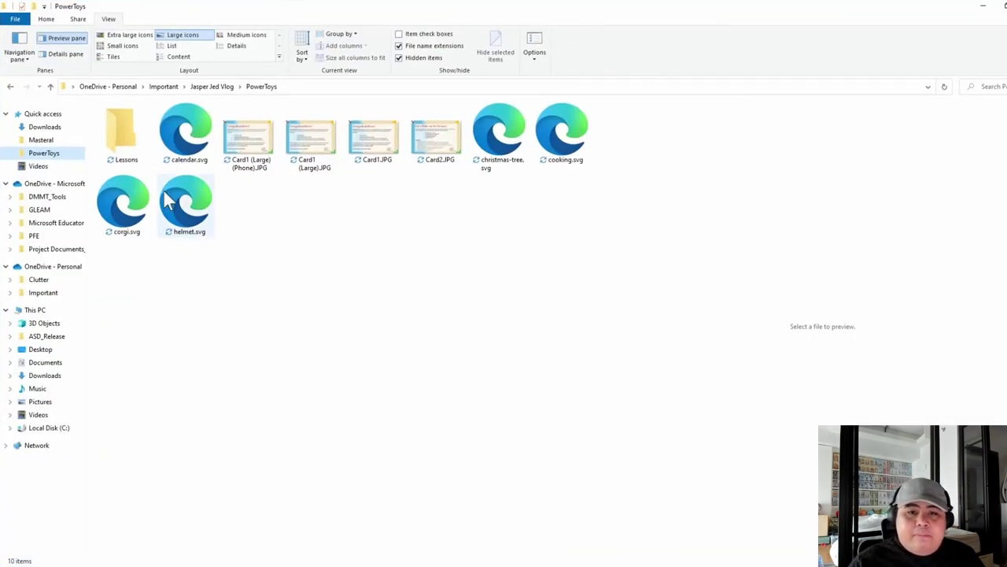
- Check the Lessons folder's context menu for PowerRename, then open the empty Lessons folder
{"action": "right_click", "coordinate": [131, 156]}
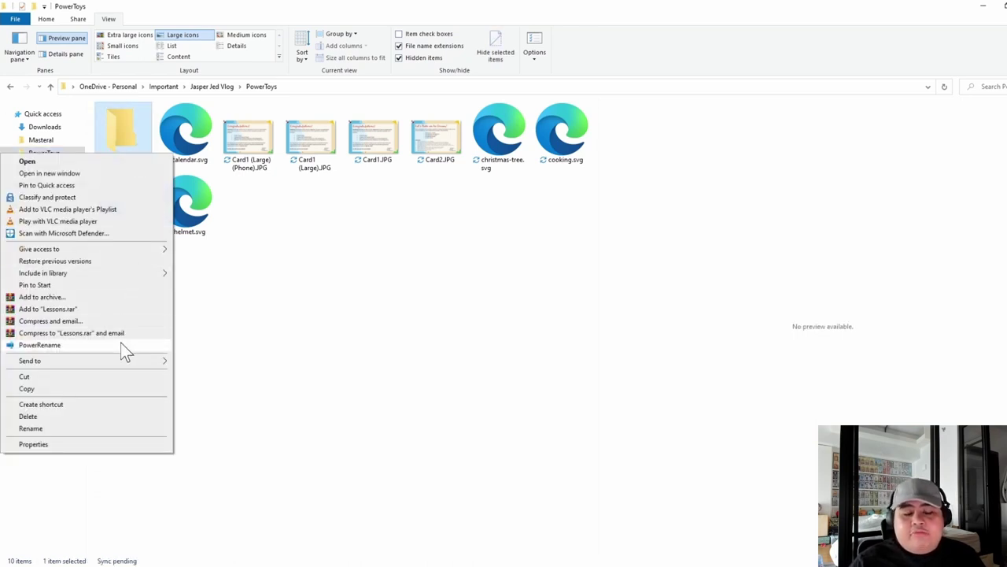
{"action": "left_click", "coordinate": [371, 305]}
{"action": "double_click", "coordinate": [123, 134]}
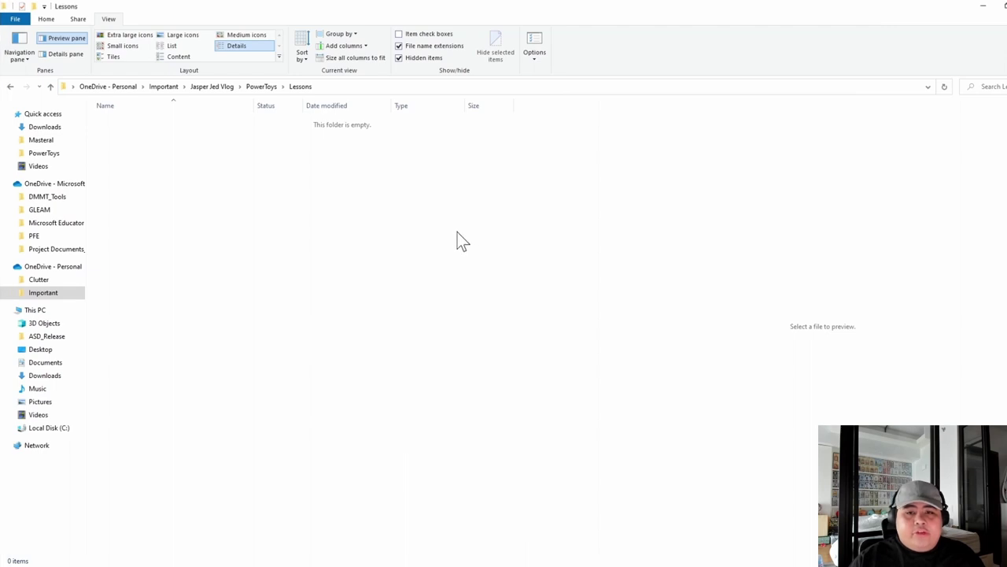
- Create a New folder in Lessons, paste ten copies of it, and select all eleven folders
{"action": "key", "text": "ctrl+shift+n"}
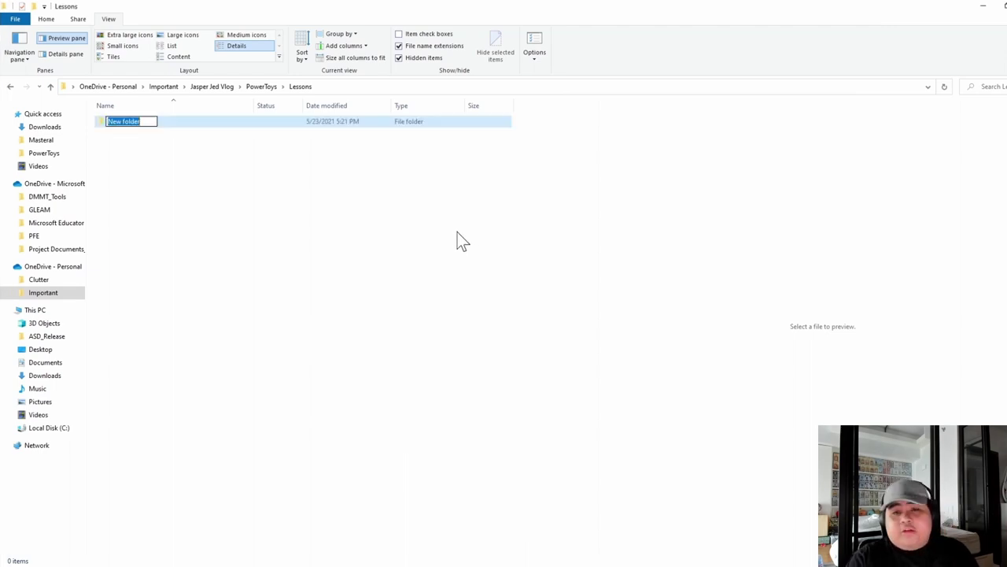
{"action": "left_click", "coordinate": [451, 245]}
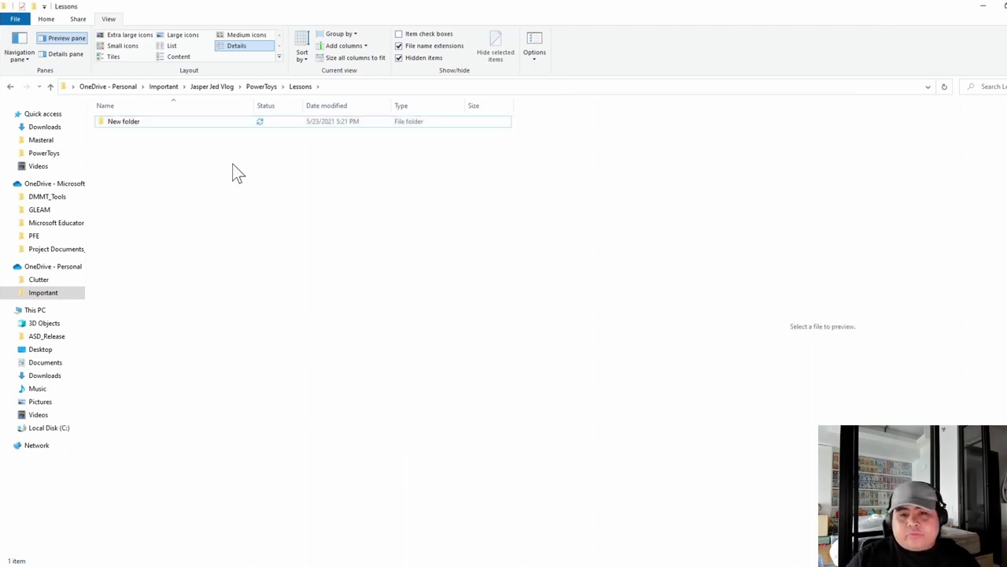
{"action": "left_click", "coordinate": [190, 126]}
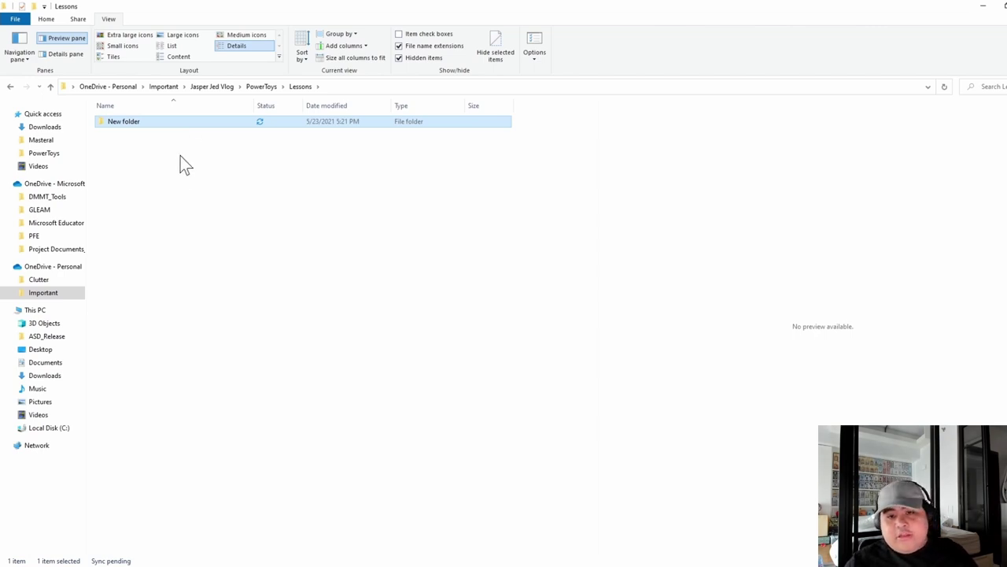
{"action": "key", "text": "ctrl+v"}
{"action": "key", "text": "ctrl+v"}
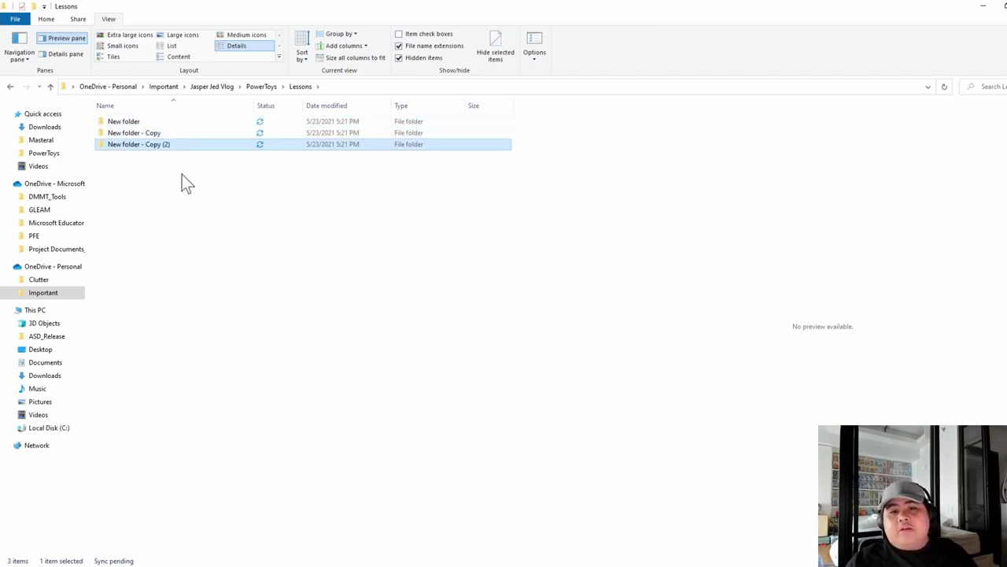
{"action": "key", "text": "ctrl+v"}
{"action": "key", "text": "ctrl+v"}
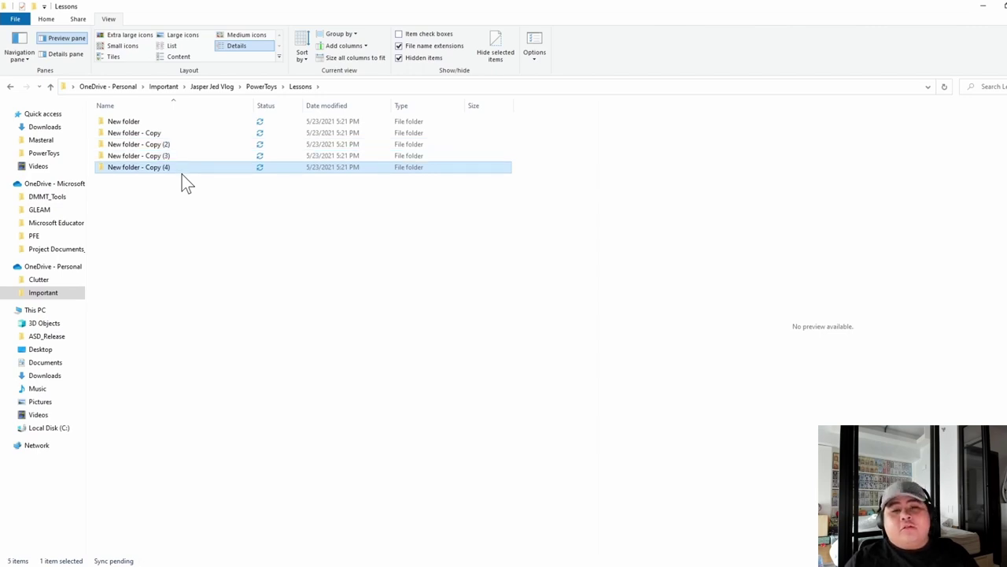
{"action": "key", "text": "ctrl+v"}
{"action": "key", "text": "ctrl+v"}
{"action": "key", "text": "ctrl+v"}
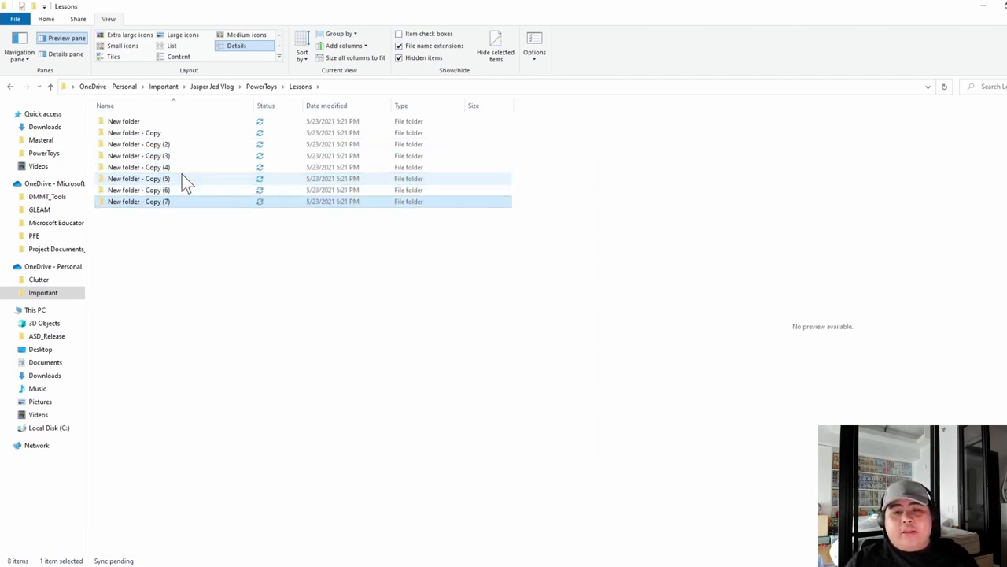
{"action": "key", "text": "ctrl+v"}
{"action": "key", "text": "ctrl+v"}
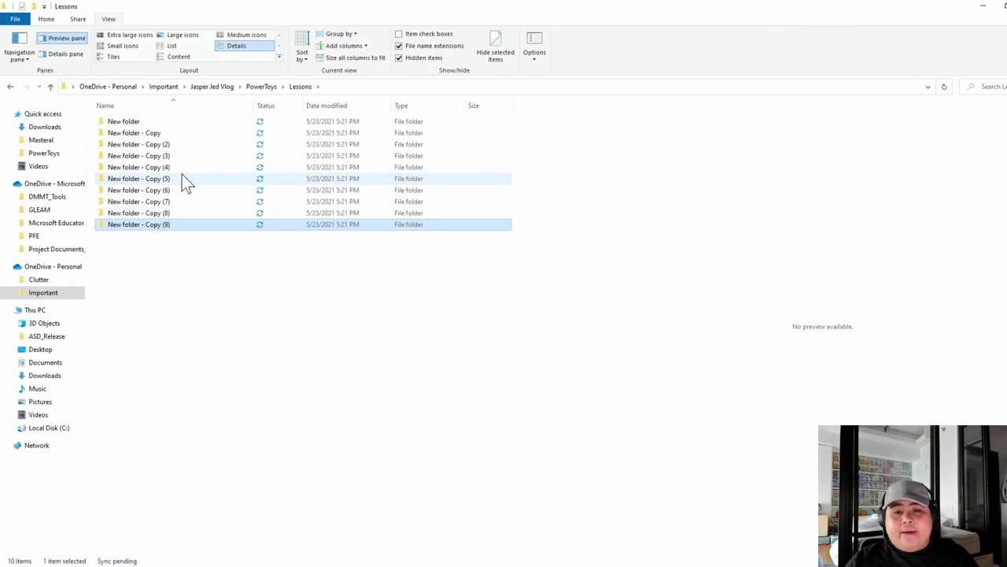
{"action": "key", "text": "ctrl+v"}
{"action": "left_click", "coordinate": [248, 297]}
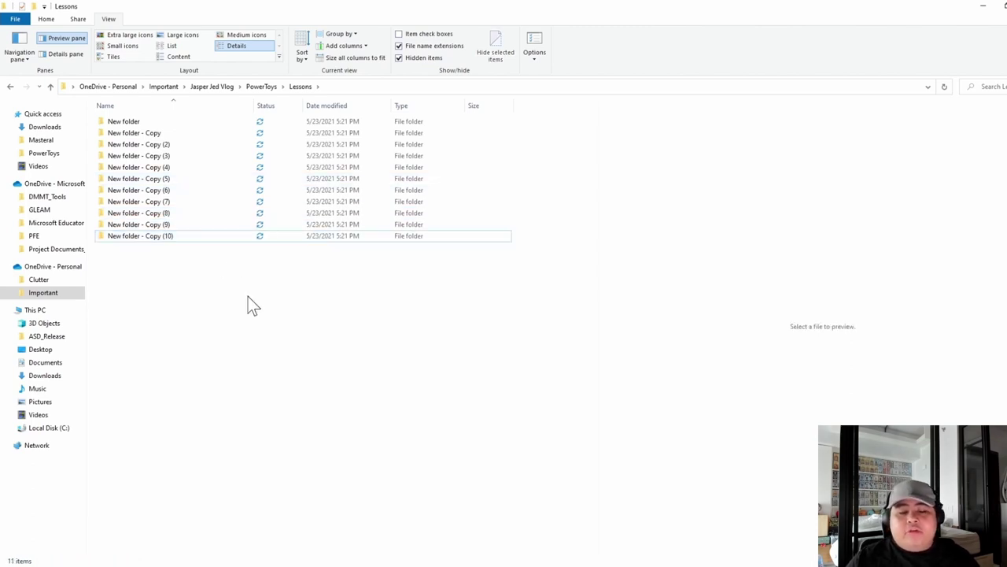
{"action": "left_click", "coordinate": [214, 124]}
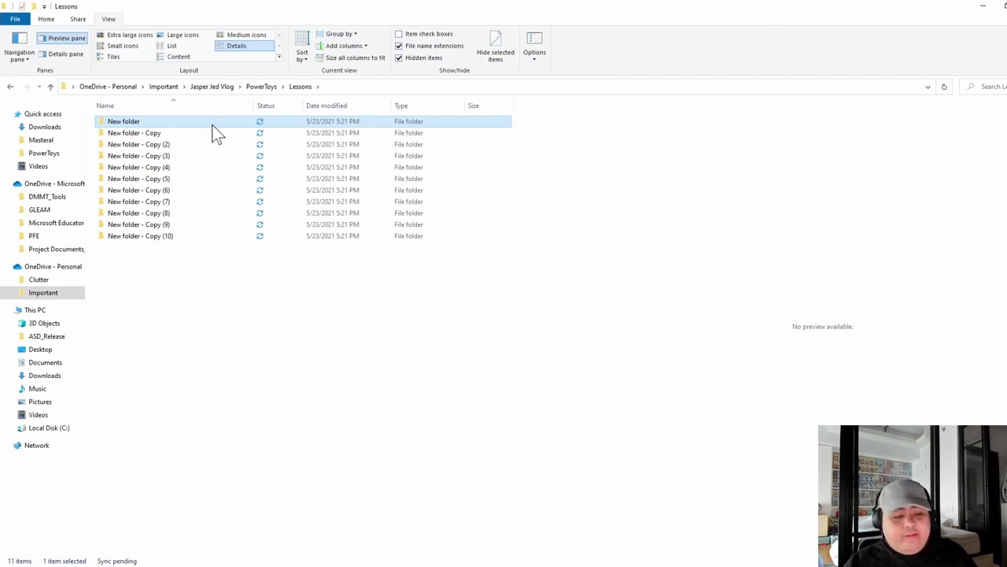
{"action": "key", "text": "ctrl+a"}
- Use PowerRename to replace 'New Folder' with 'Lesson' across all eleven selected folders
{"action": "right_click", "coordinate": [212, 125]}
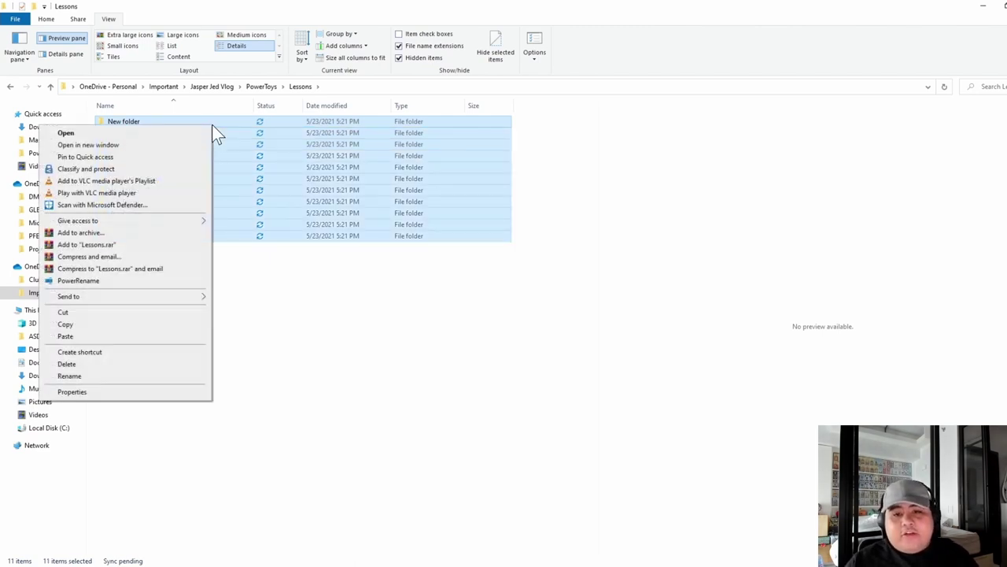
{"action": "left_click", "coordinate": [132, 281]}
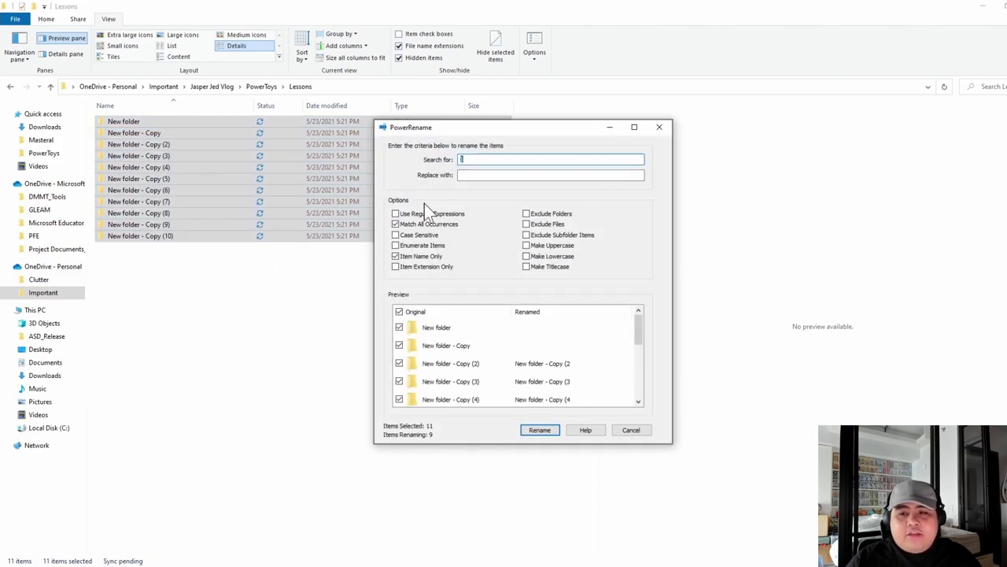
{"action": "key", "text": "BackSpace"}
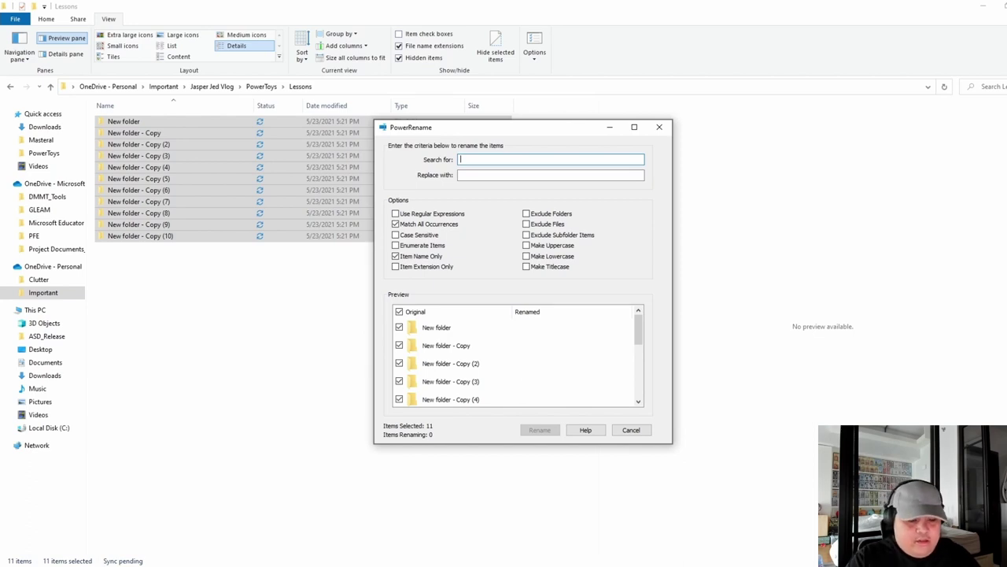
{"action": "type", "text": "New Folder"}
{"action": "key", "text": "Tab"}
{"action": "type", "text": "Lesson"}
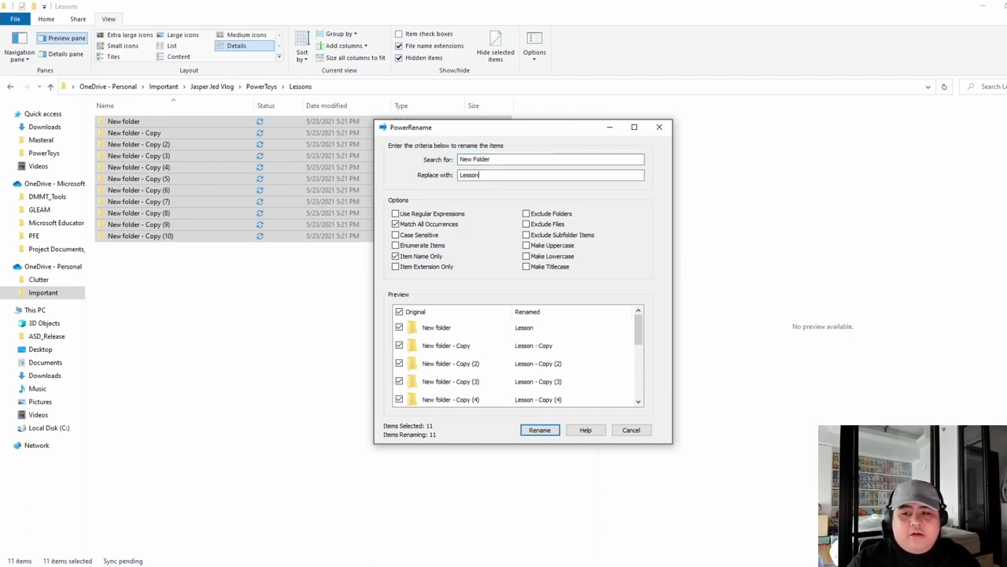
{"action": "left_click", "coordinate": [541, 429]}
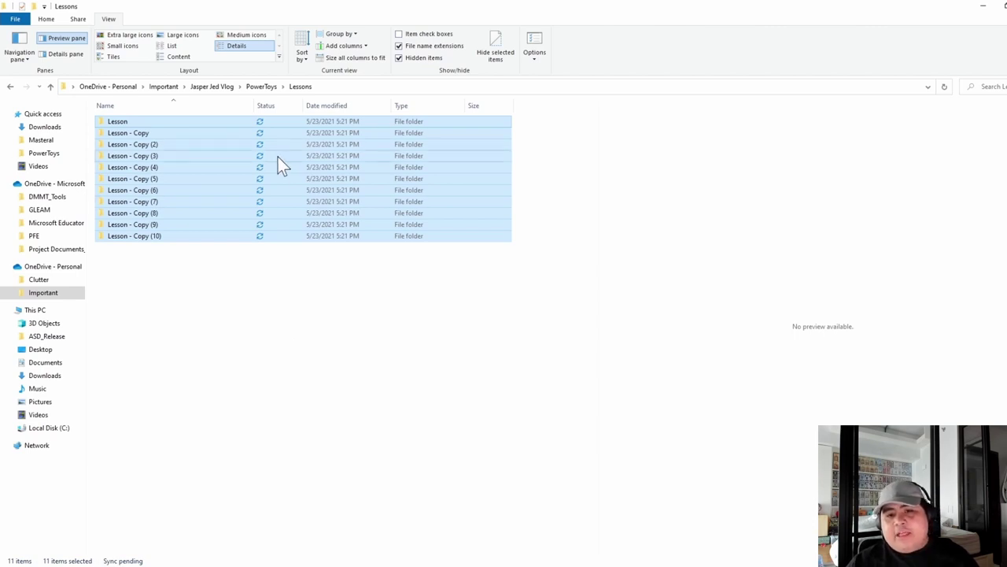
- Run PowerRename searching '- Copy (' with an empty replacement to strip the copy wording
{"action": "right_click", "coordinate": [253, 156]}
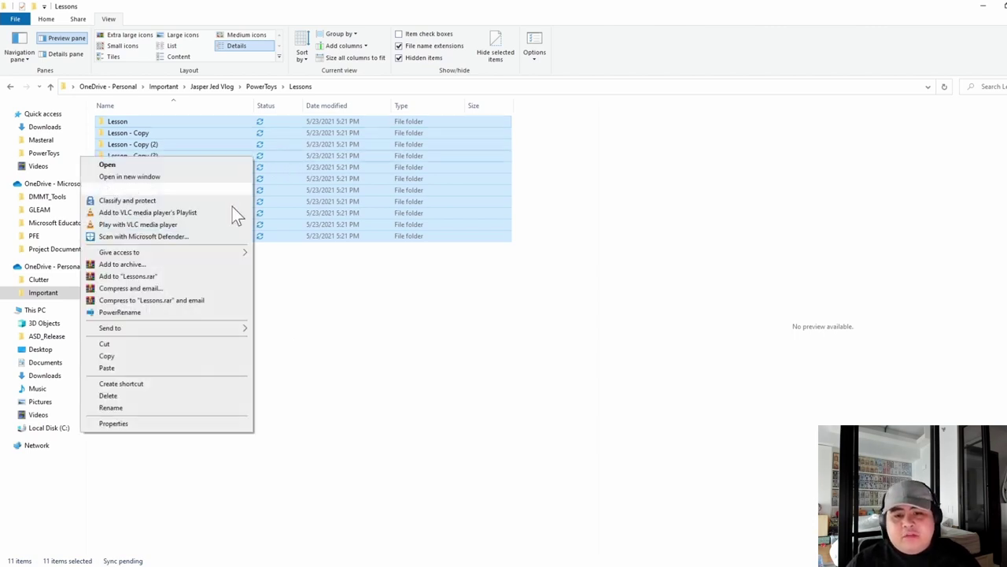
{"action": "left_click", "coordinate": [154, 314]}
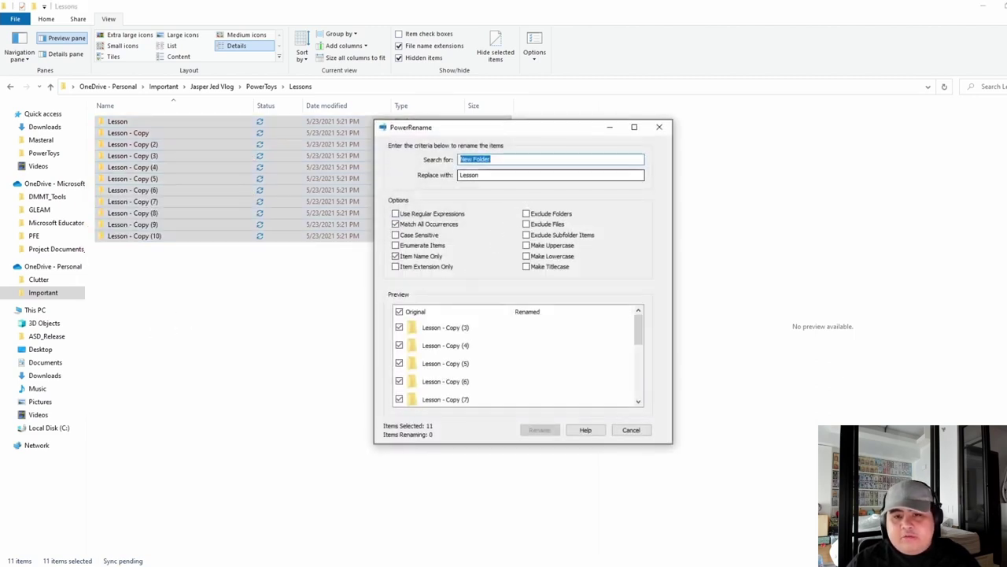
{"action": "type", "text": "- C"}
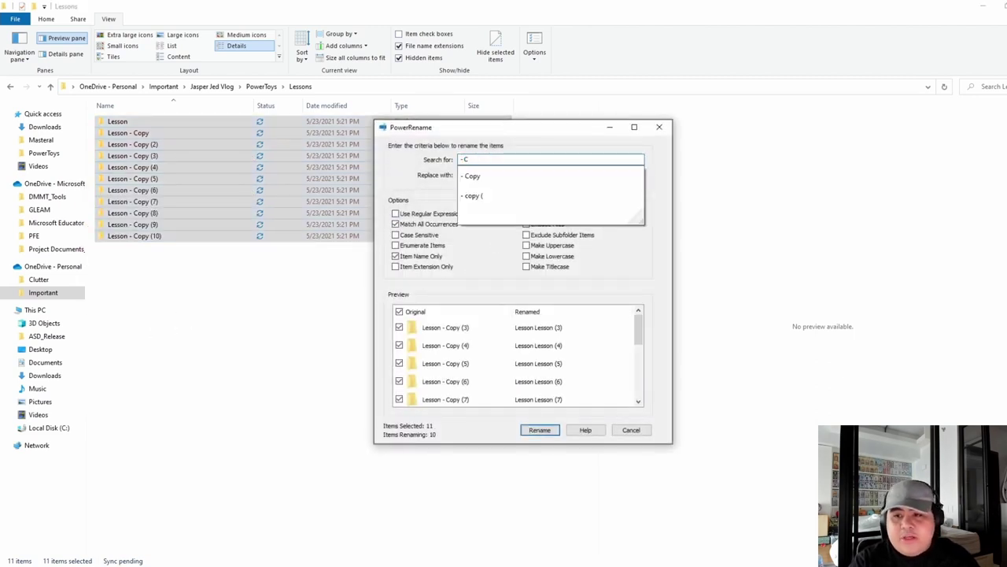
{"action": "type", "text": "opy("}
{"action": "key", "text": "Tab"}
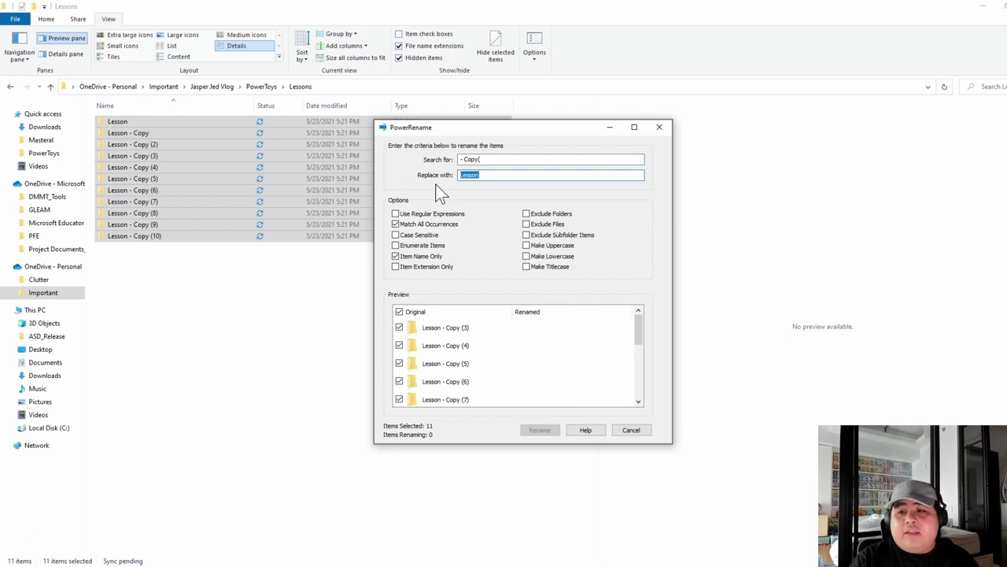
{"action": "key", "text": "BackSpace"}
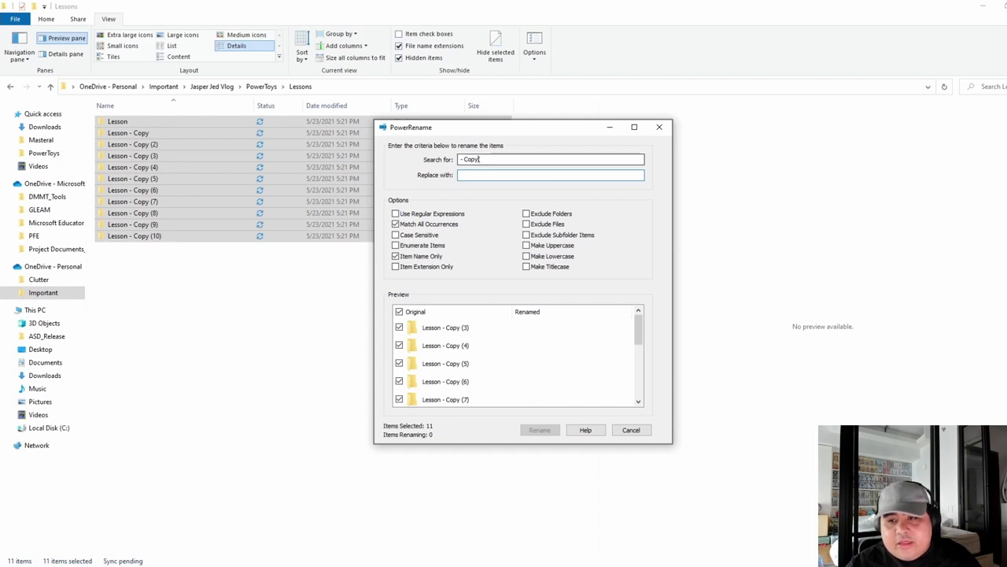
{"action": "type", "text": "("}
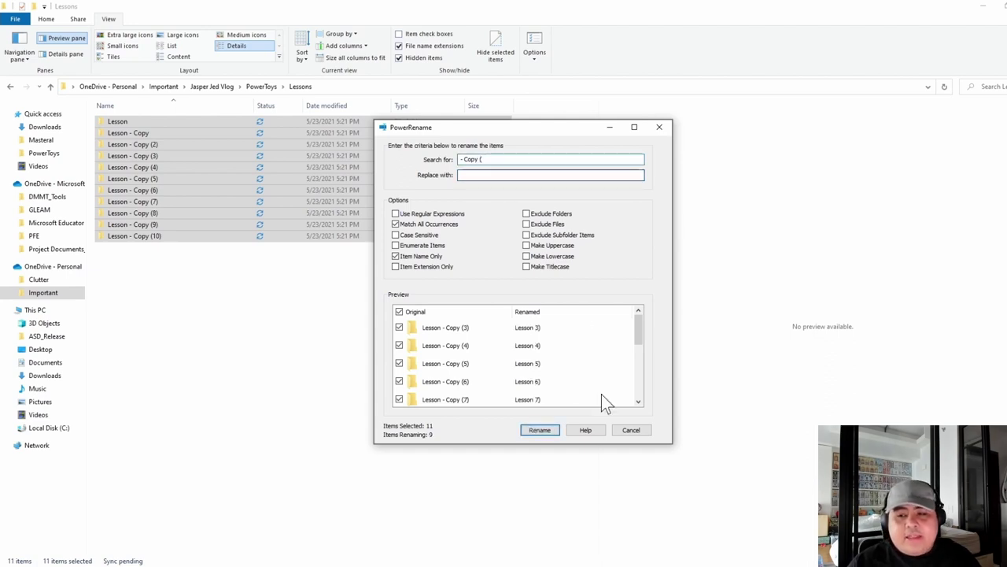
{"action": "left_click", "coordinate": [540, 430]}
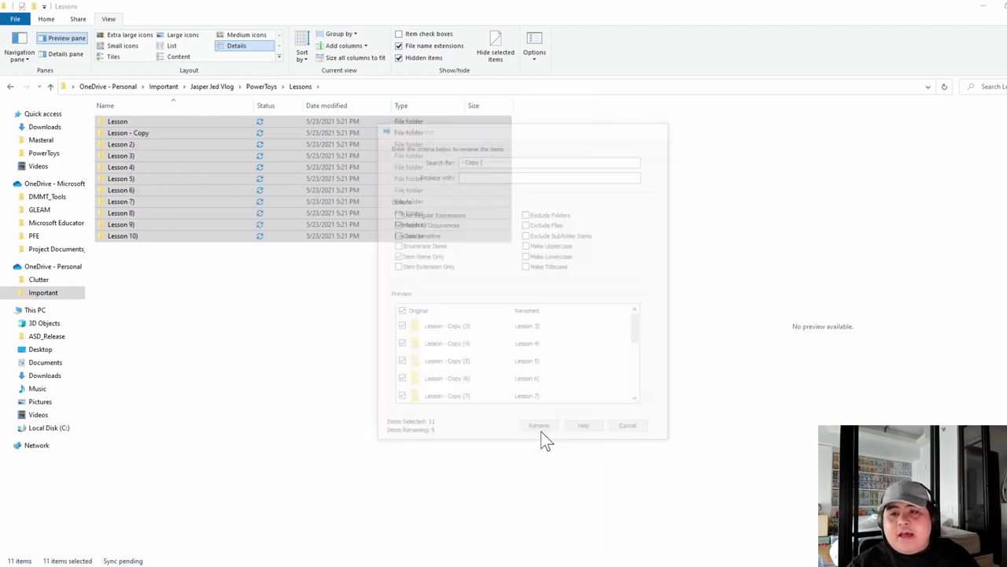
- Run PowerRename again, searching ')' with an empty replacement to drop the trailing parenthesis
{"action": "right_click", "coordinate": [200, 154]}
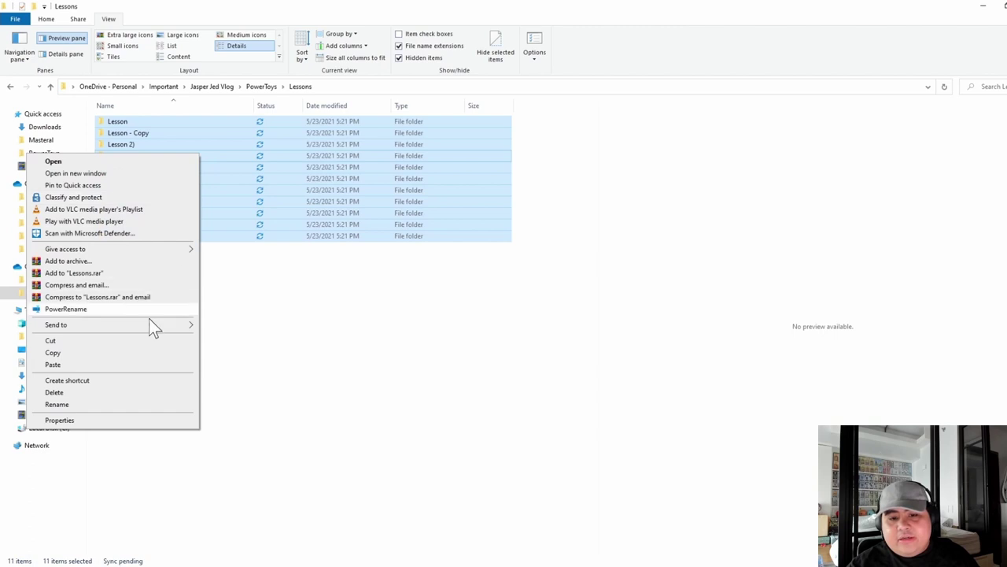
{"action": "left_click", "coordinate": [94, 308]}
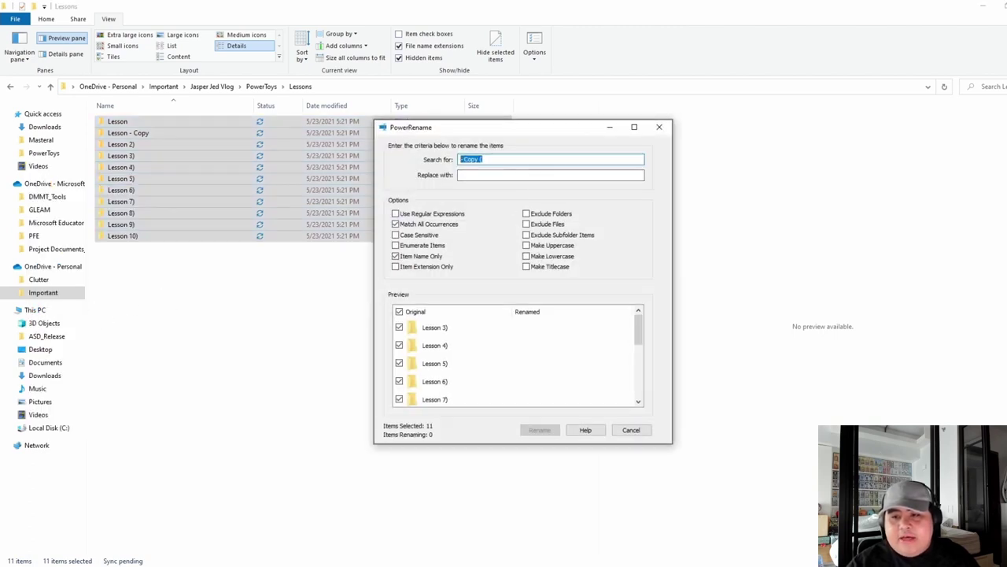
{"action": "key", "text": "BackSpace"}
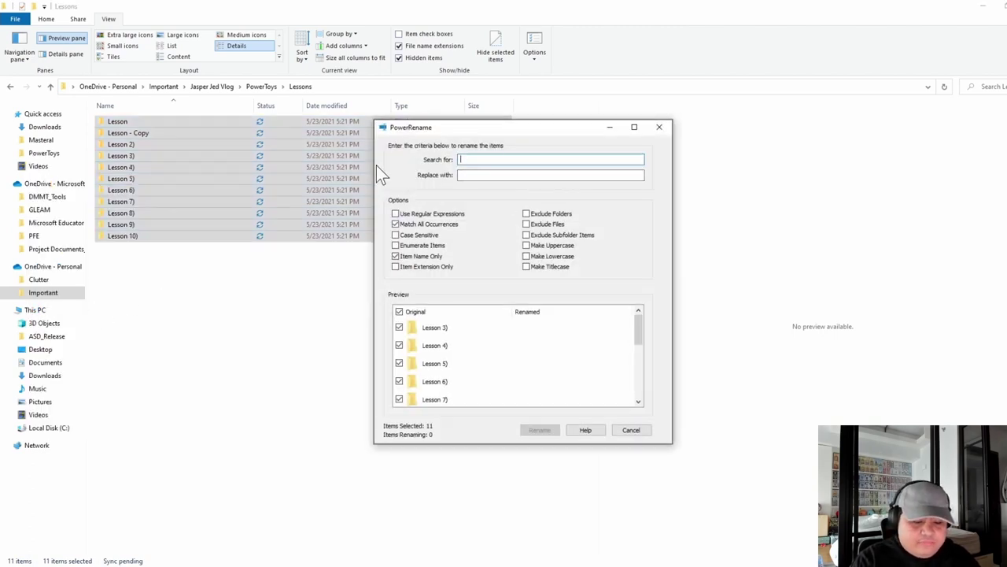
{"action": "type", "text": ")"}
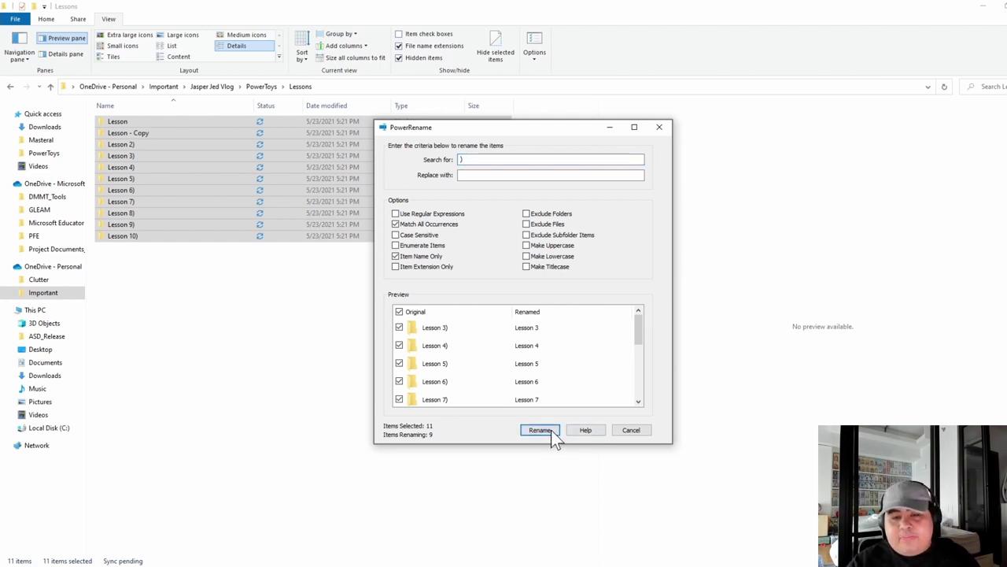
{"action": "left_click", "coordinate": [540, 430]}
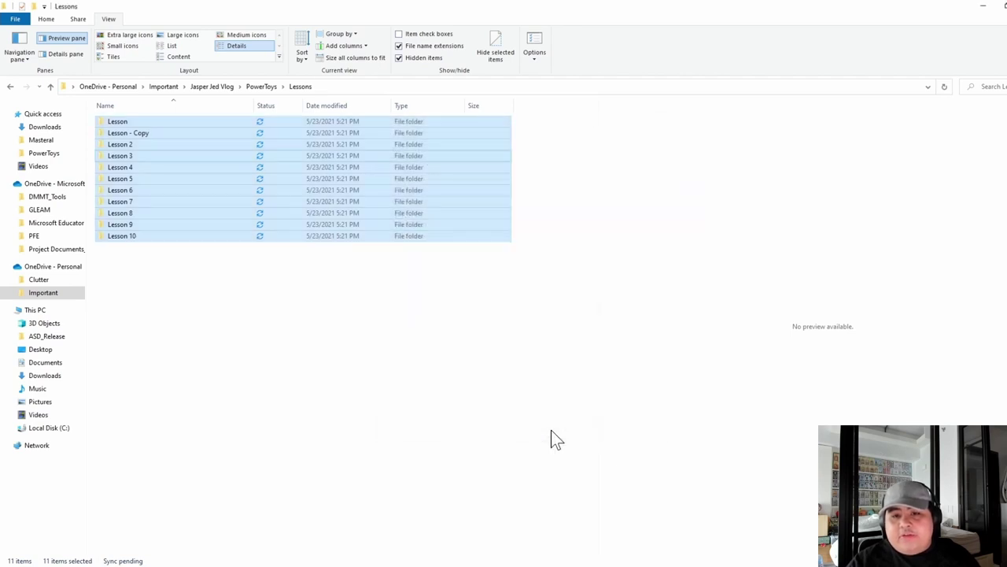
- Delete the leftover Lesson - Copy folder, rename Lesson to Lesson 1, and shrink the Explorer window
{"action": "right_click", "coordinate": [142, 136]}
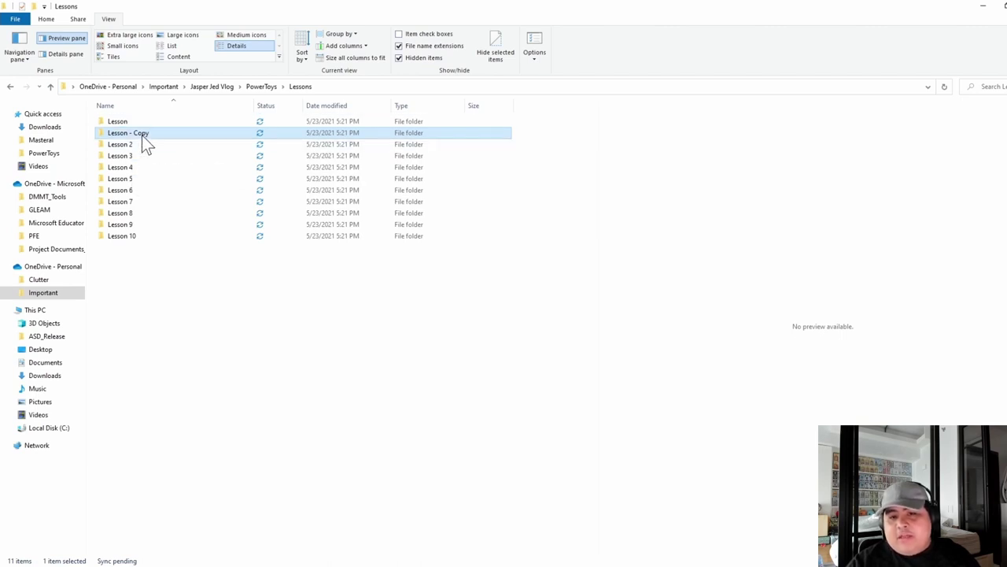
{"action": "left_click", "coordinate": [54, 412]}
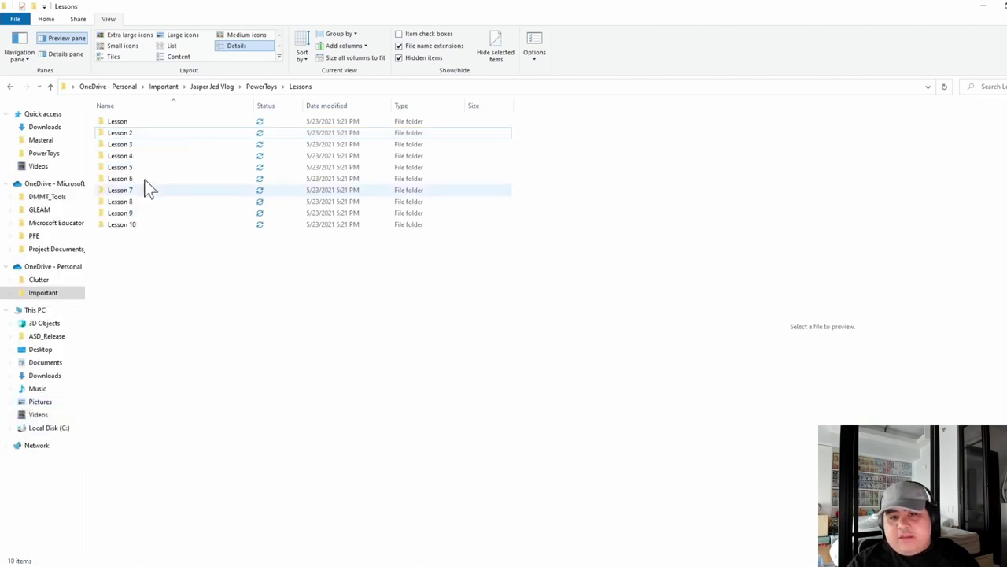
{"action": "left_click", "coordinate": [134, 121]}
{"action": "right_click", "coordinate": [134, 121]}
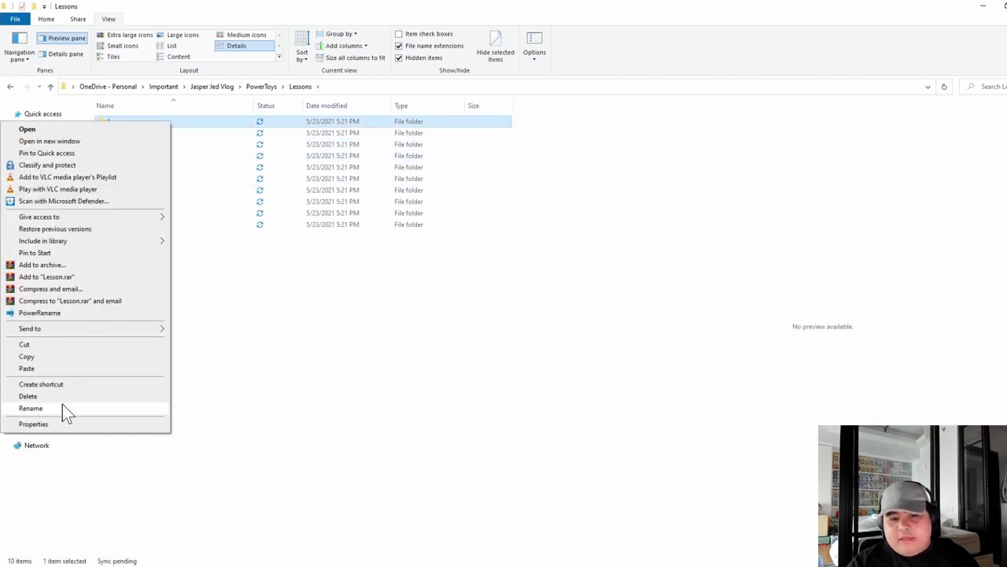
{"action": "left_click", "coordinate": [63, 405]}
{"action": "key", "text": "End"}
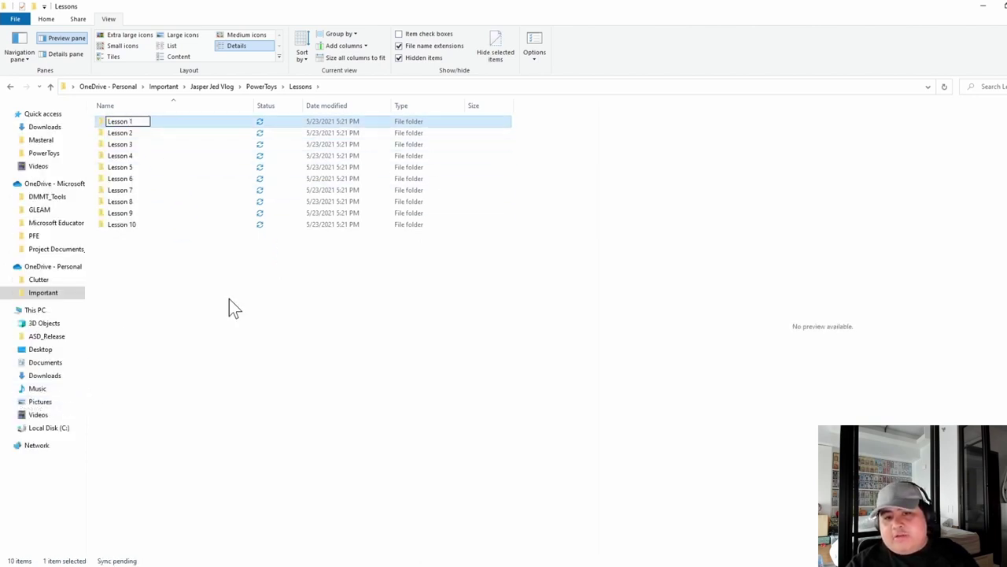
{"action": "left_click", "coordinate": [228, 298]}
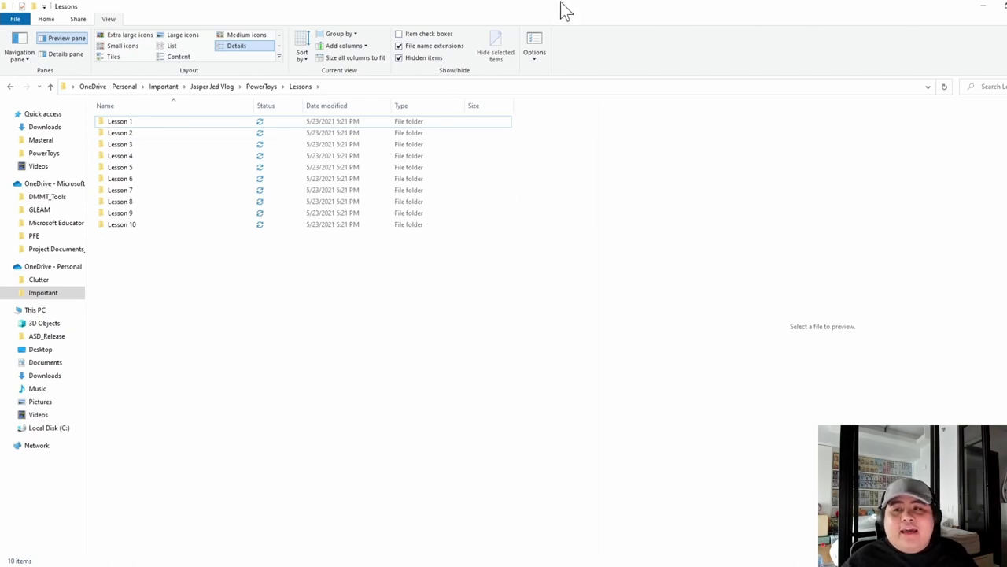
{"action": "left_click_drag", "start_coordinate": [558, 11], "coordinate": [757, 311]}
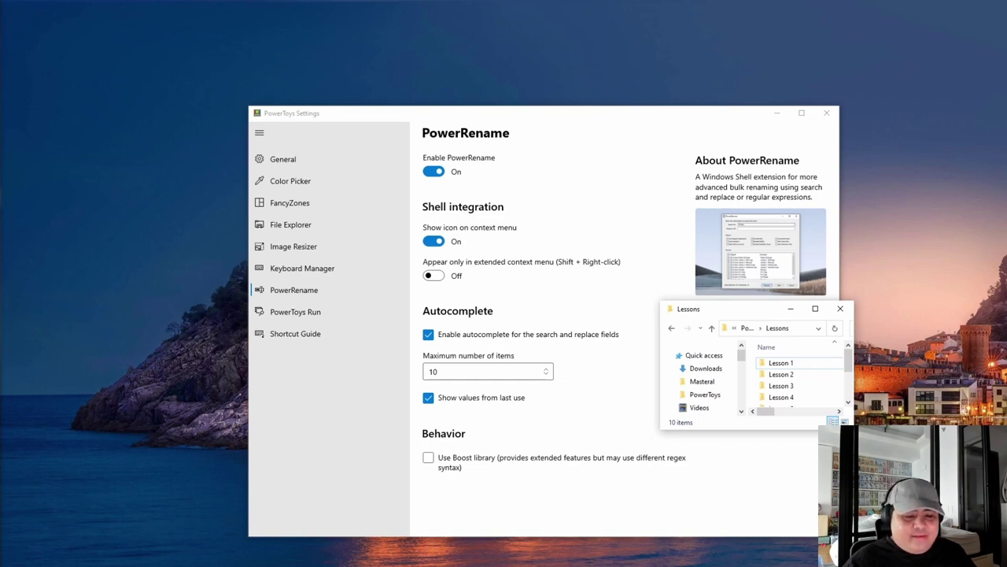
- Open the PowerToys Run settings page, try a Start search for 'word', then open Windows Run beside it
{"action": "left_click", "coordinate": [295, 311]}
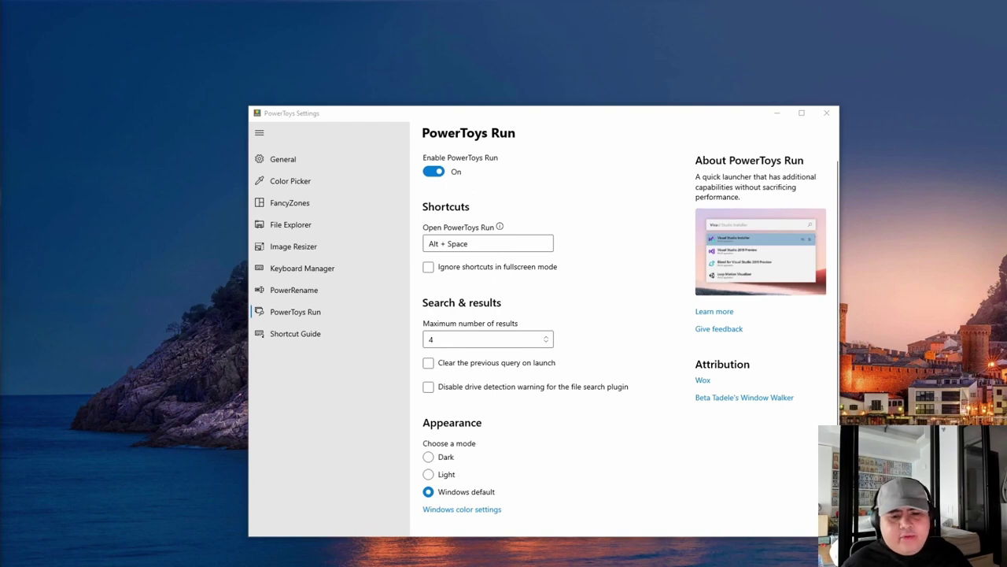
{"action": "key", "text": "super"}
{"action": "key", "text": "super+s"}
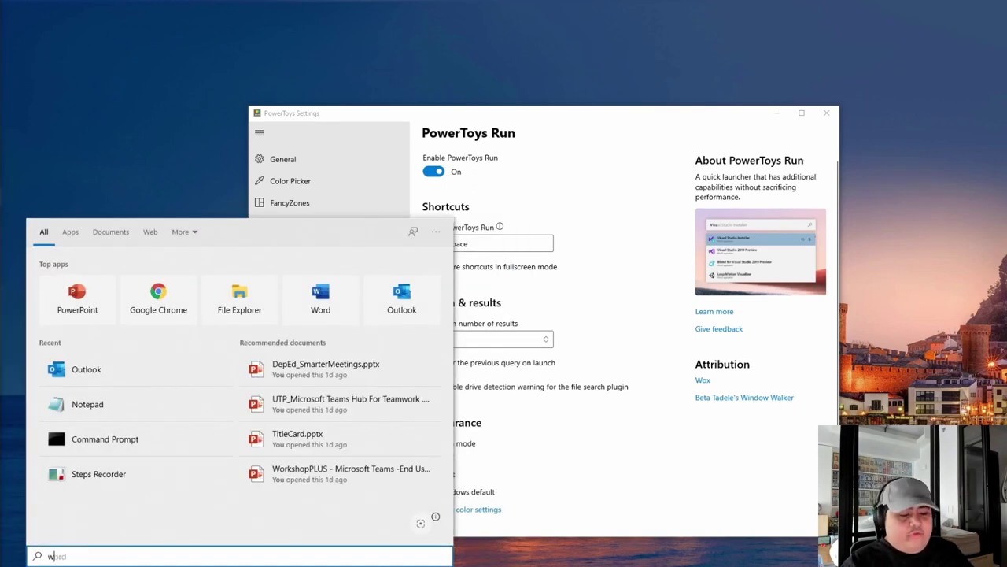
{"action": "type", "text": "word"}
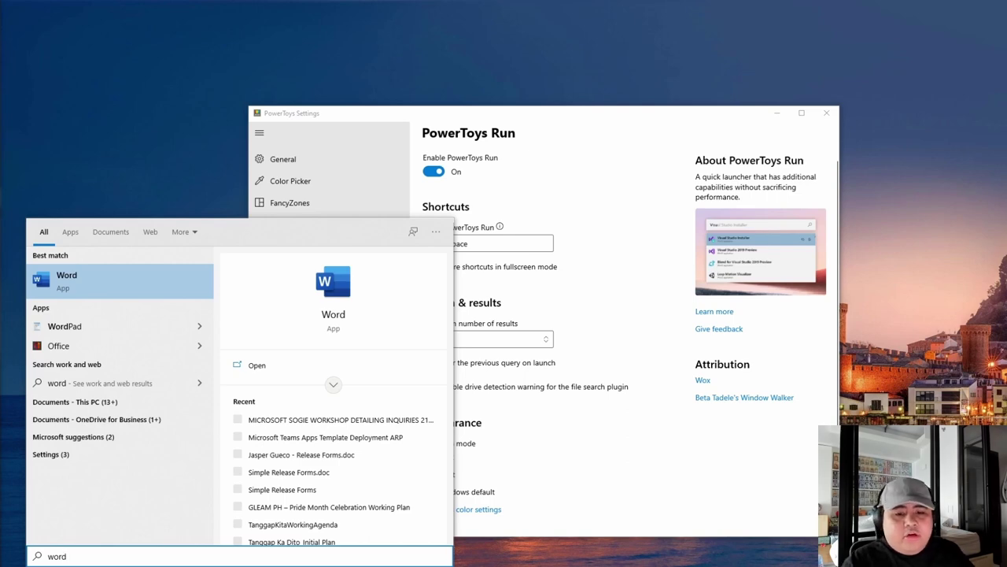
{"action": "key", "text": "BackSpace"}
{"action": "key", "text": "BackSpace"}
{"action": "key", "text": "BackSpace"}
{"action": "key", "text": "BackSpace"}
{"action": "key", "text": "Escape"}
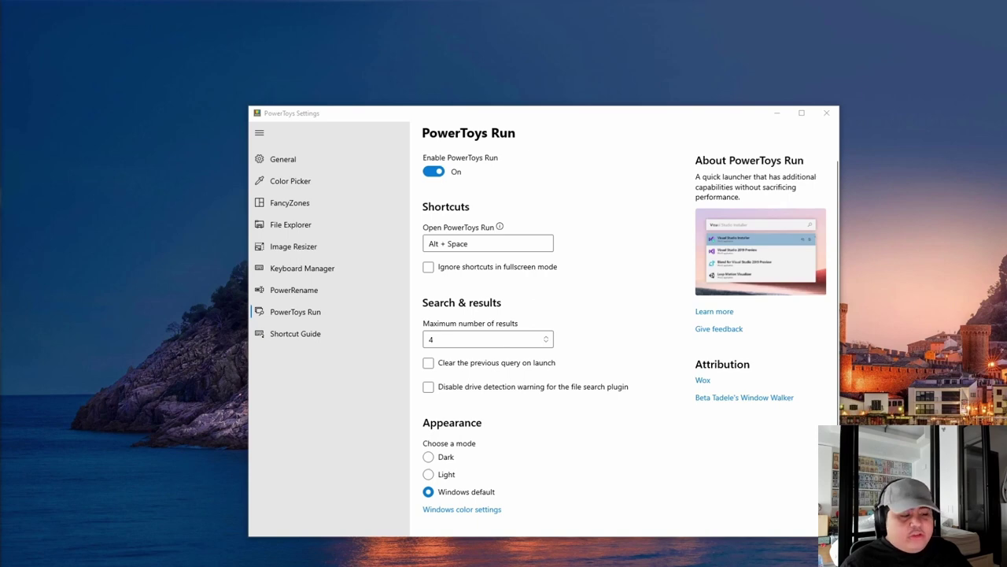
{"action": "key", "text": "super+r"}
{"action": "left_click_drag", "start_coordinate": [423, 134], "coordinate": [278, 263]}
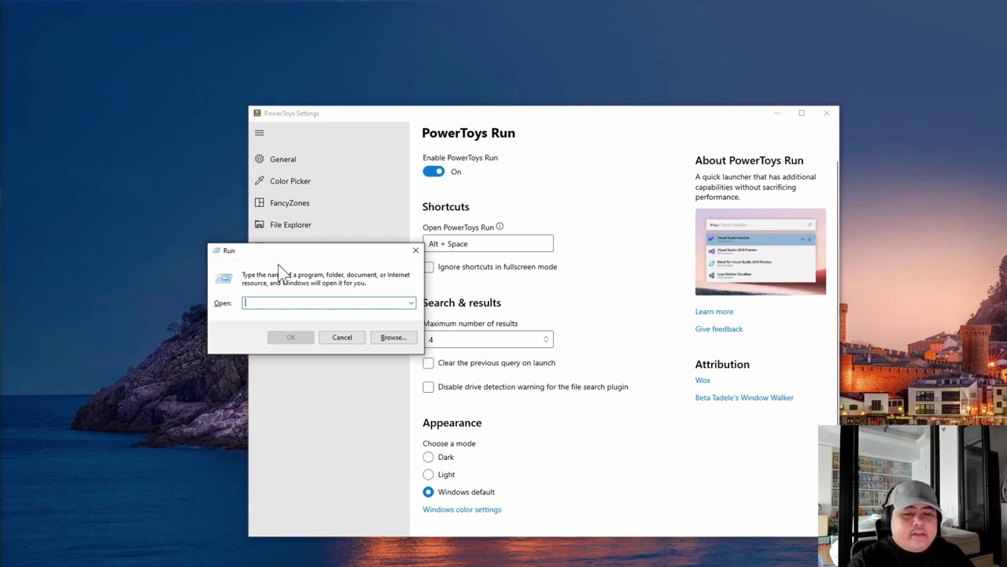
- Run the winword command from the Windows Run dialog to launch Word
{"action": "type", "text": "word"}
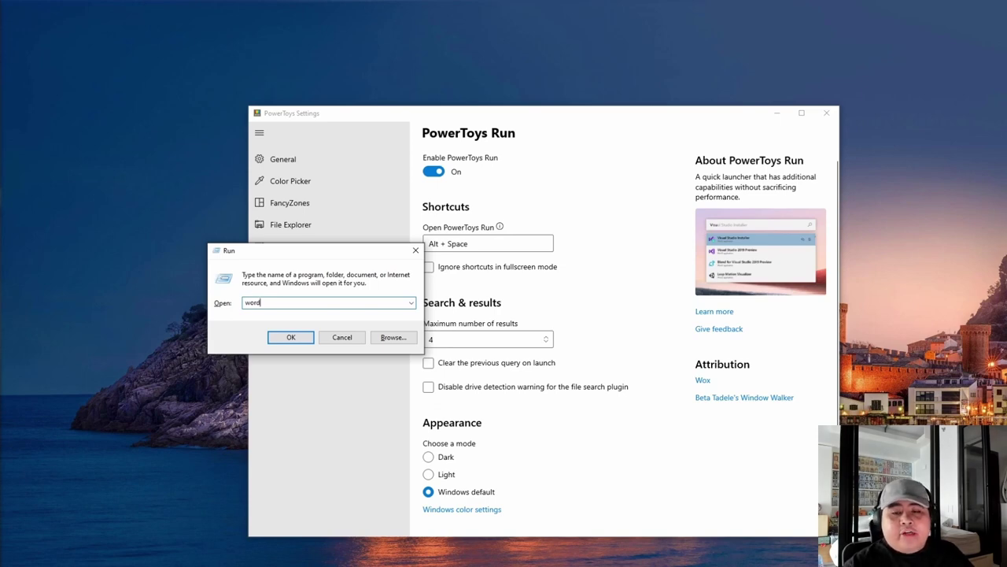
{"action": "key", "text": "BackSpace"}
{"action": "key", "text": "BackSpace"}
{"action": "key", "text": "BackSpace"}
{"action": "type", "text": "in"}
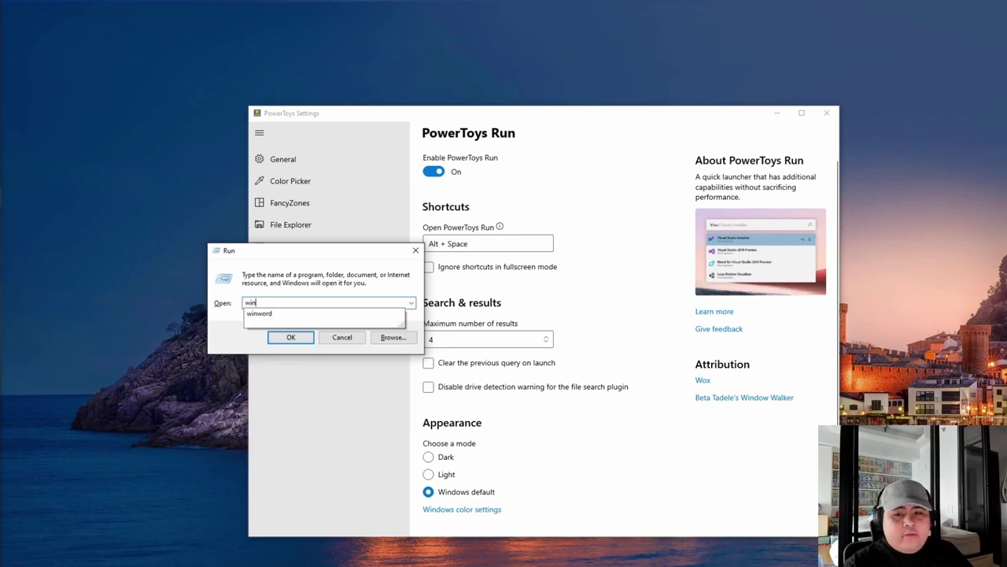
{"action": "type", "text": "word"}
{"action": "key", "text": "Return"}
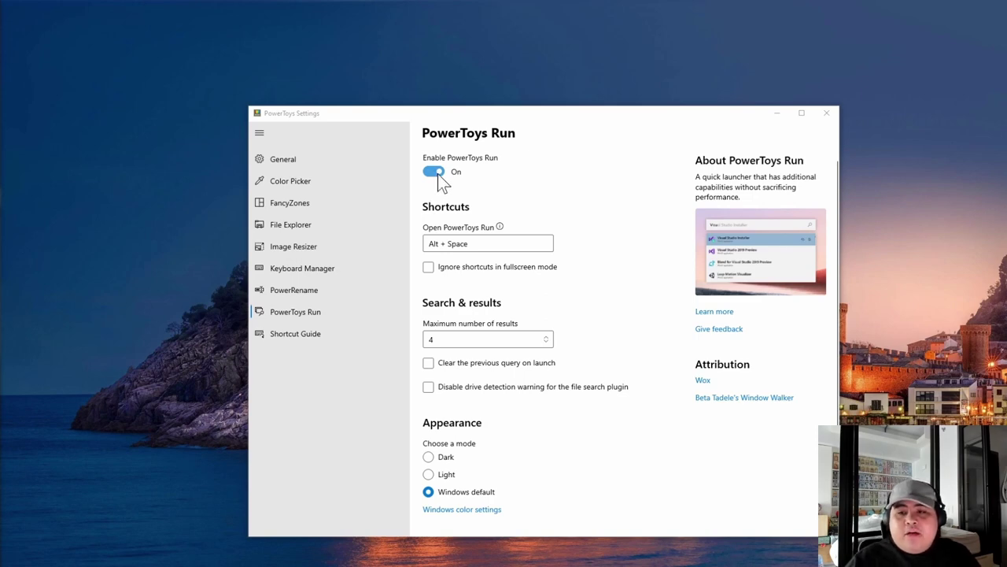
{"action": "mouse_move", "coordinate": [499, 227]}
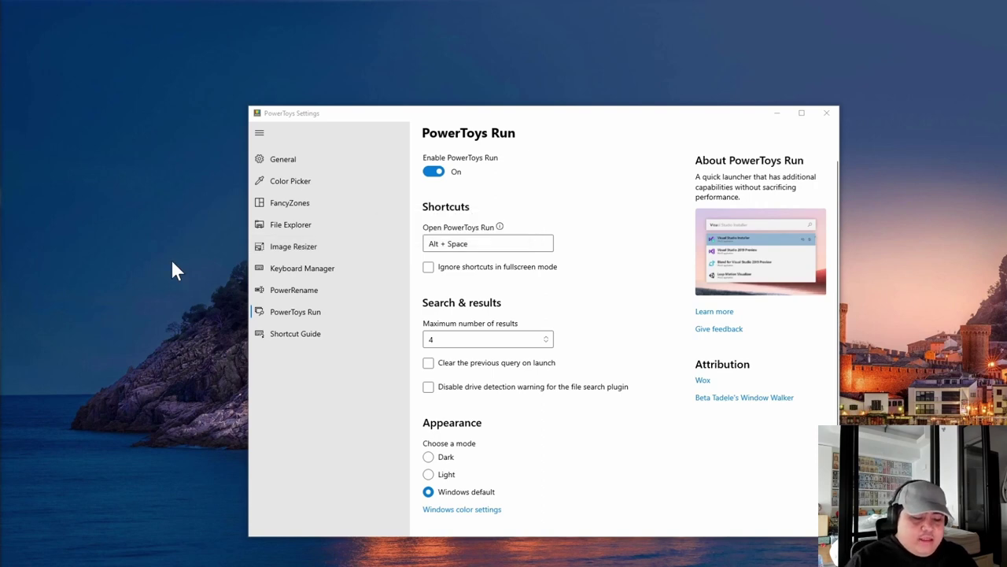
- Search 'power' in PowerToys Run (Alt+Space) to start an admin PowerShell, then return to PowerToys Settings
{"action": "key", "text": "alt+space"}
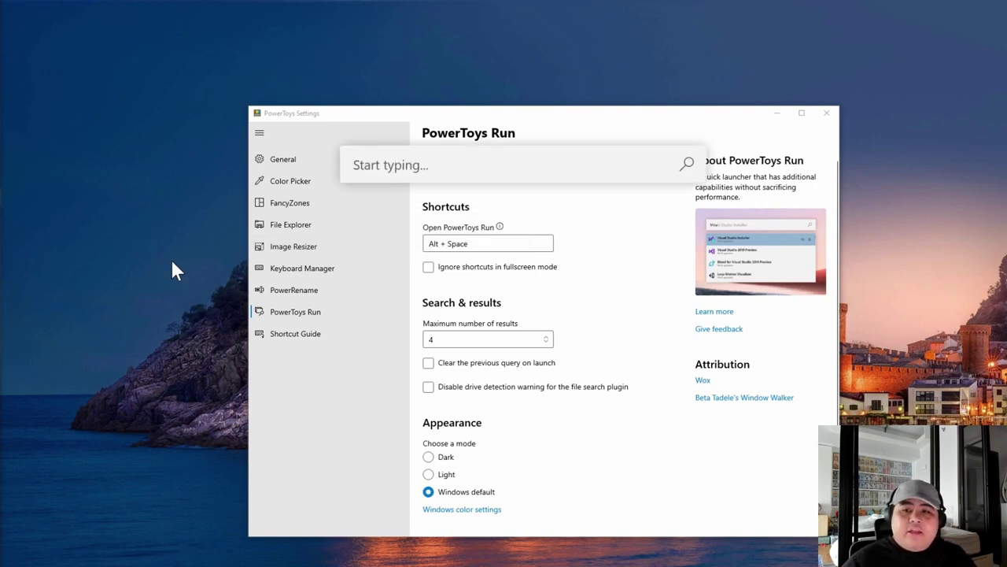
{"action": "type", "text": "power"}
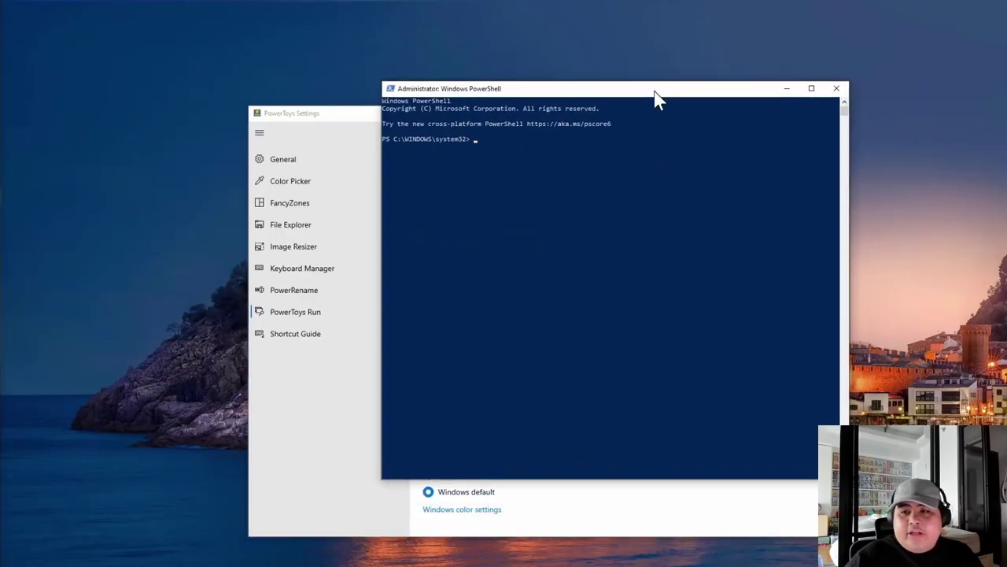
{"action": "left_click", "coordinate": [344, 405]}
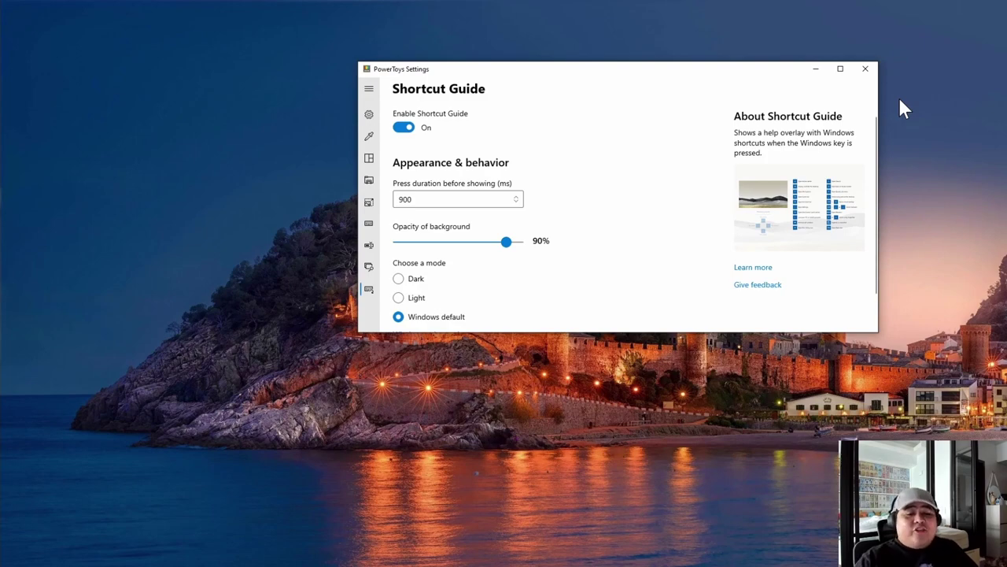
- Maximize PowerToys Settings and hold the Windows key to preview the Shortcut Guide overlay
{"action": "left_click", "coordinate": [839, 70]}
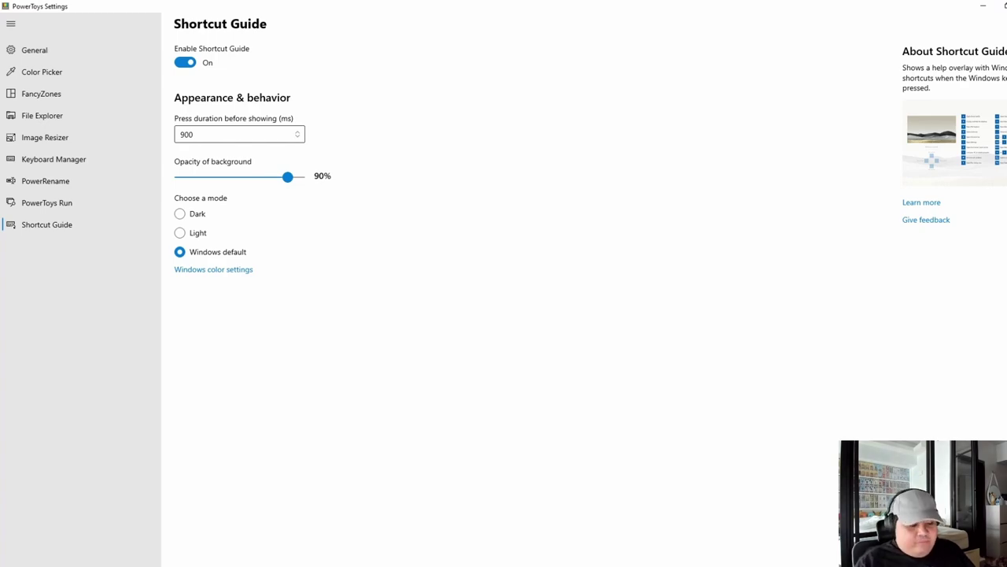
{"action": "key", "text": "super"}
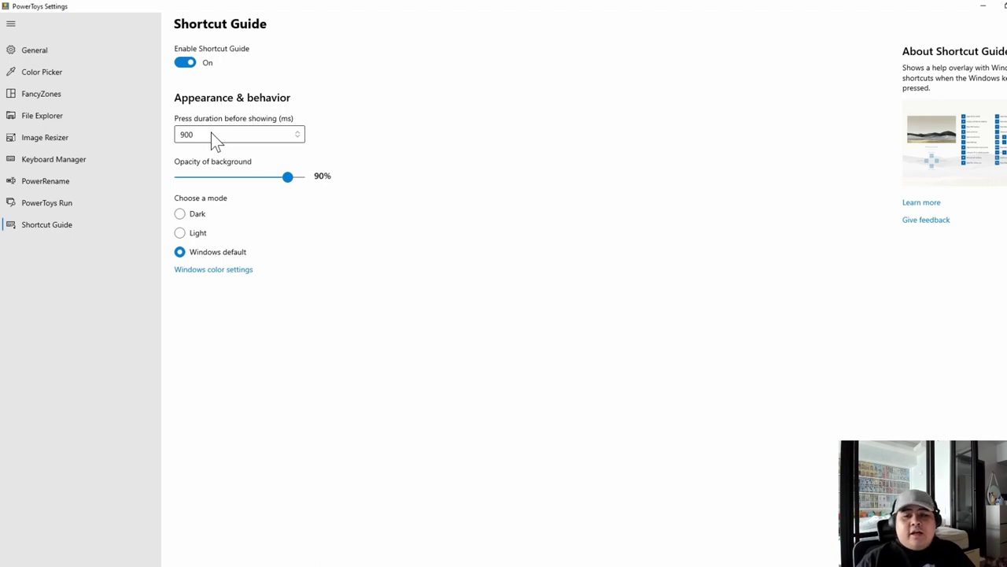
- From the Shortcut Guide overlay, launch File Explorer with Win+E and dictation with Win+H
{"action": "key", "text": "super"}
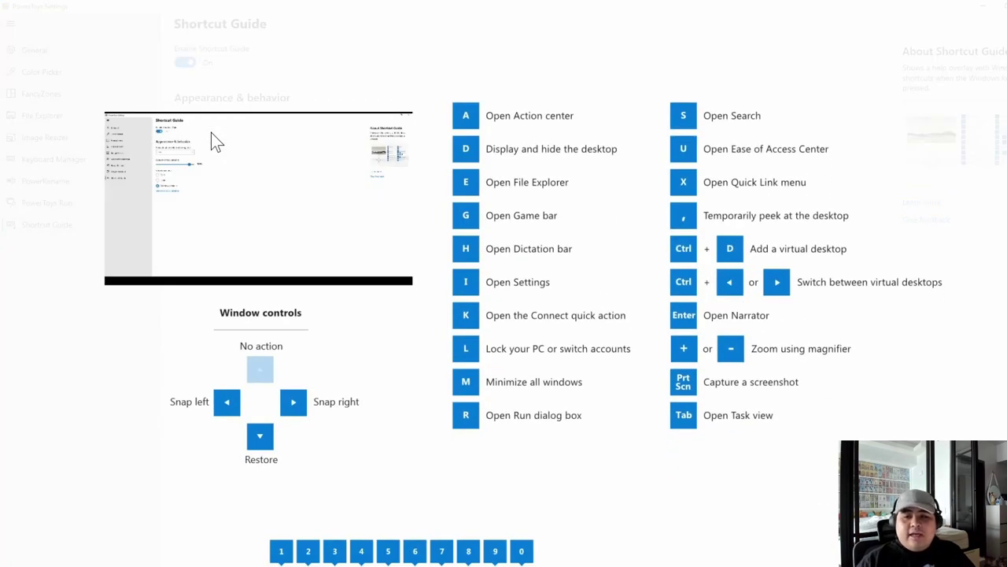
{"action": "key", "text": "super+e"}
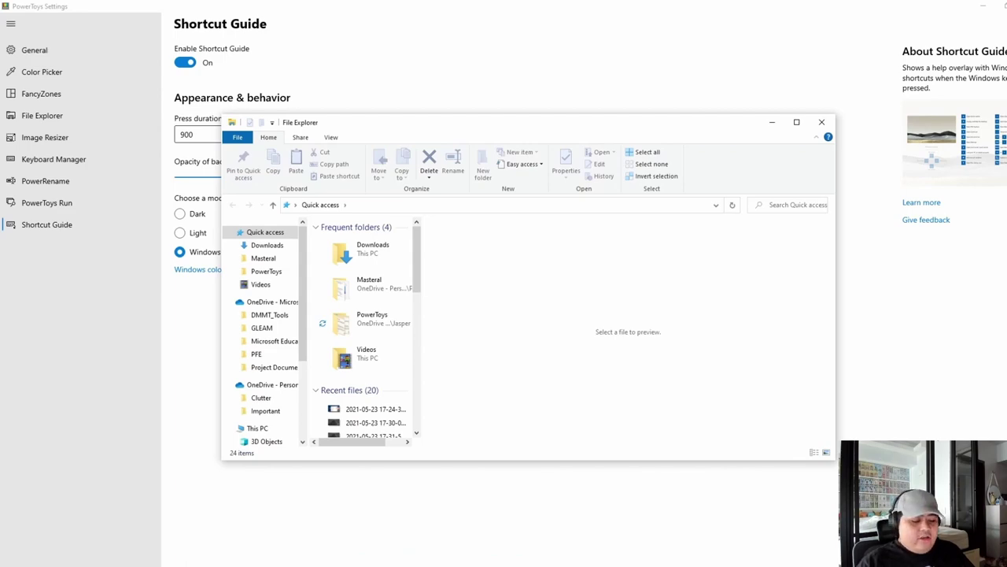
{"action": "key", "text": "super"}
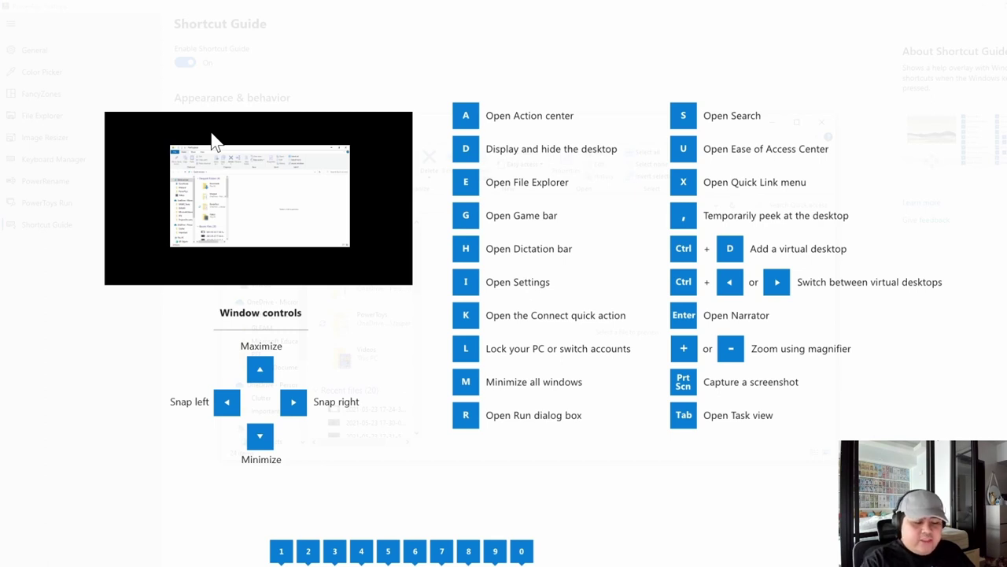
{"action": "key", "text": "super+h"}
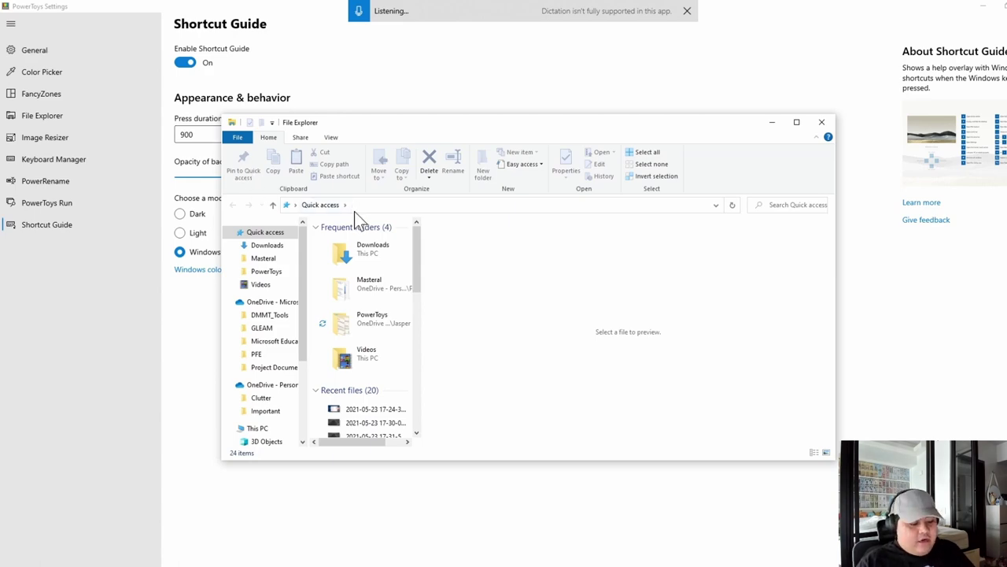
- Show the Shortcut Guide overlay again, then bring the PowerToys Settings window forward
{"action": "key", "text": "super"}
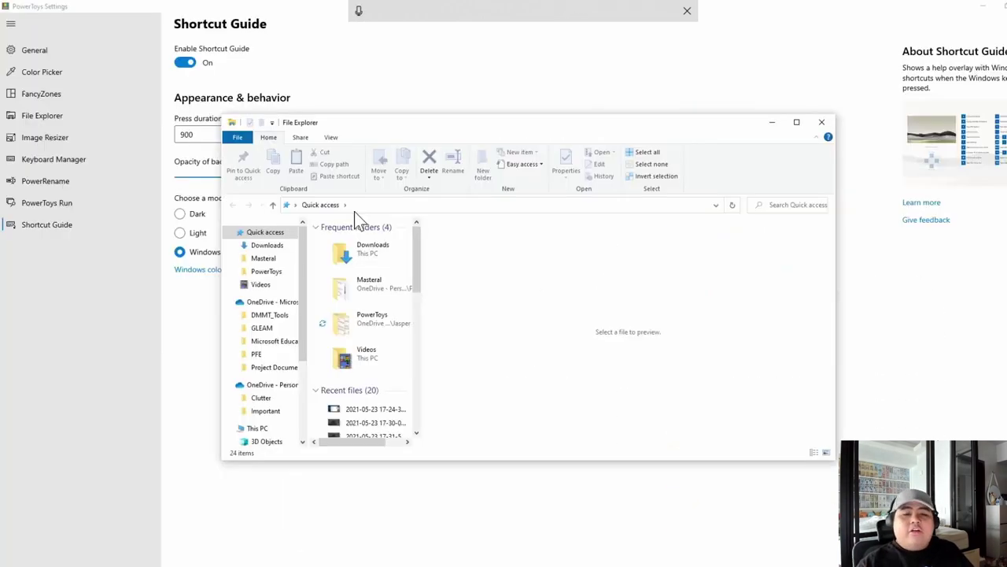
{"action": "key", "text": "super"}
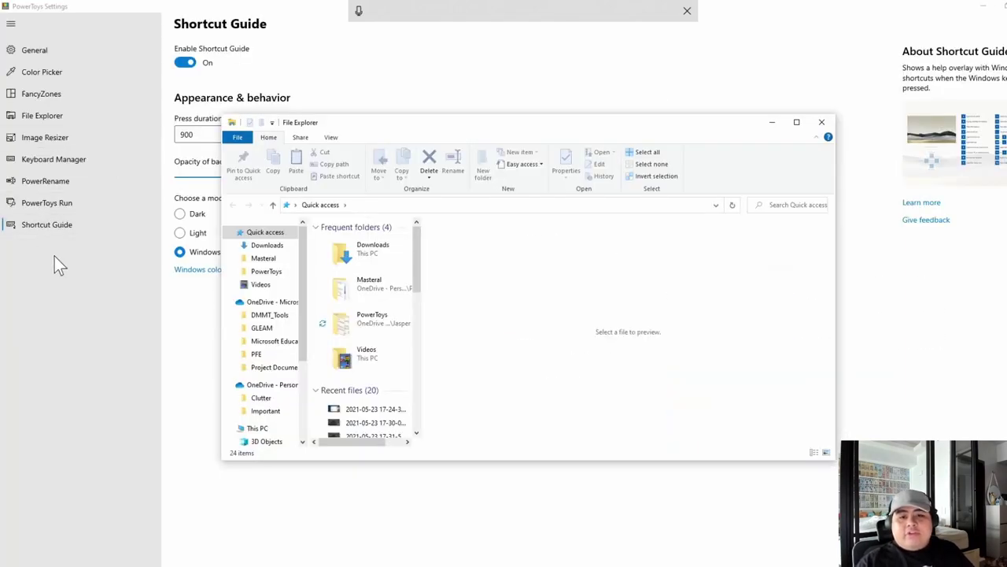
{"action": "left_click", "coordinate": [89, 357]}
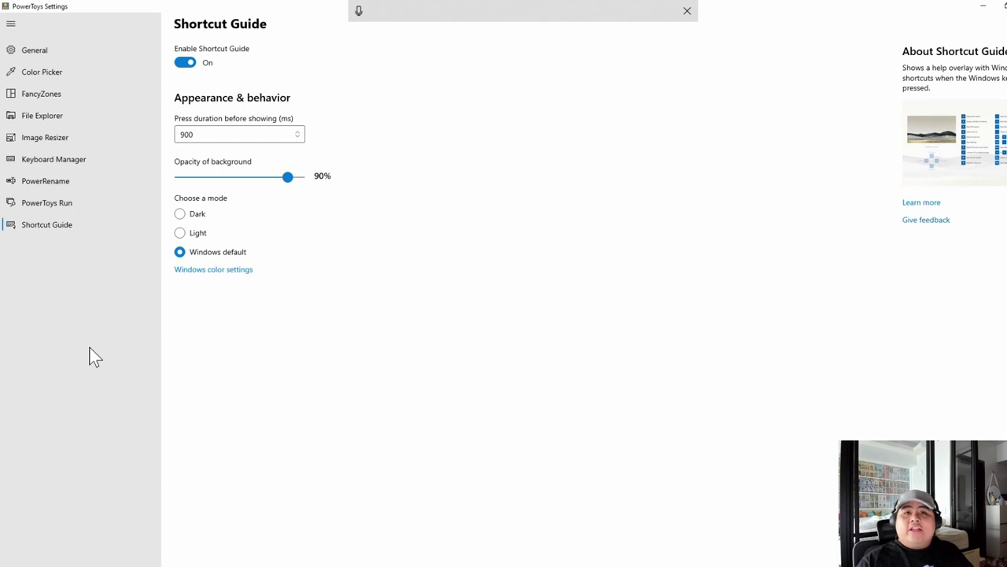